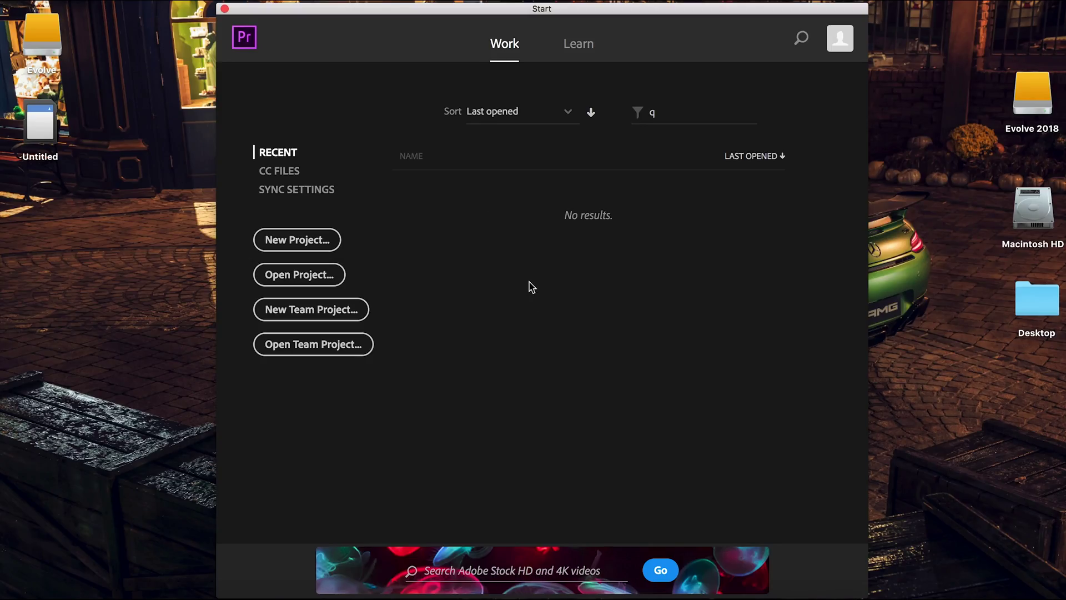
Create a new project named Tutorial in the Warp Stablizer Tutorial folder, keeping the default project settings
left_click(336, 243)
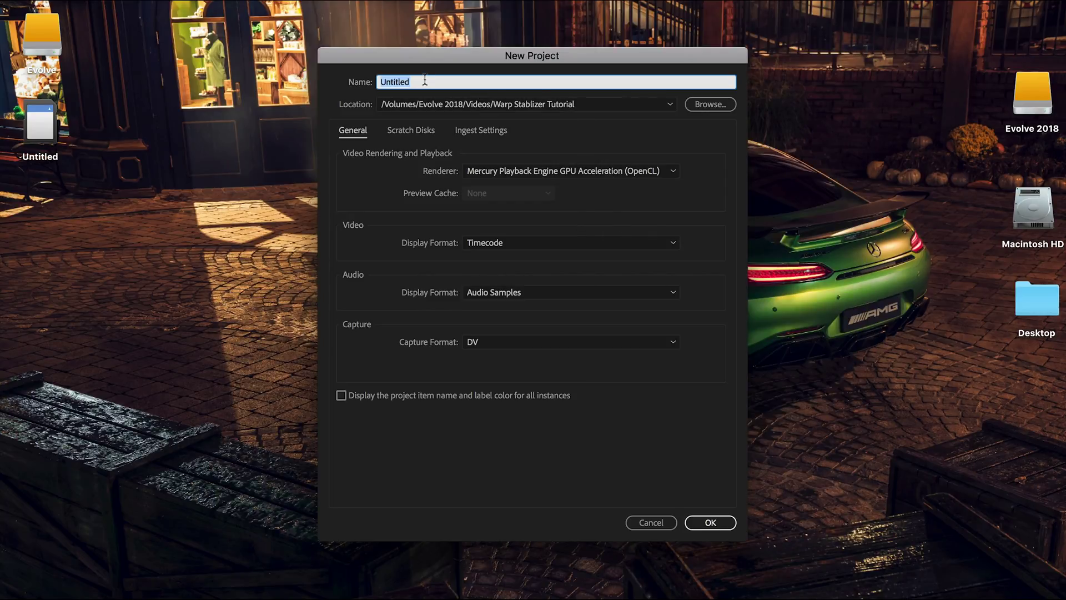
type("Tutorial")
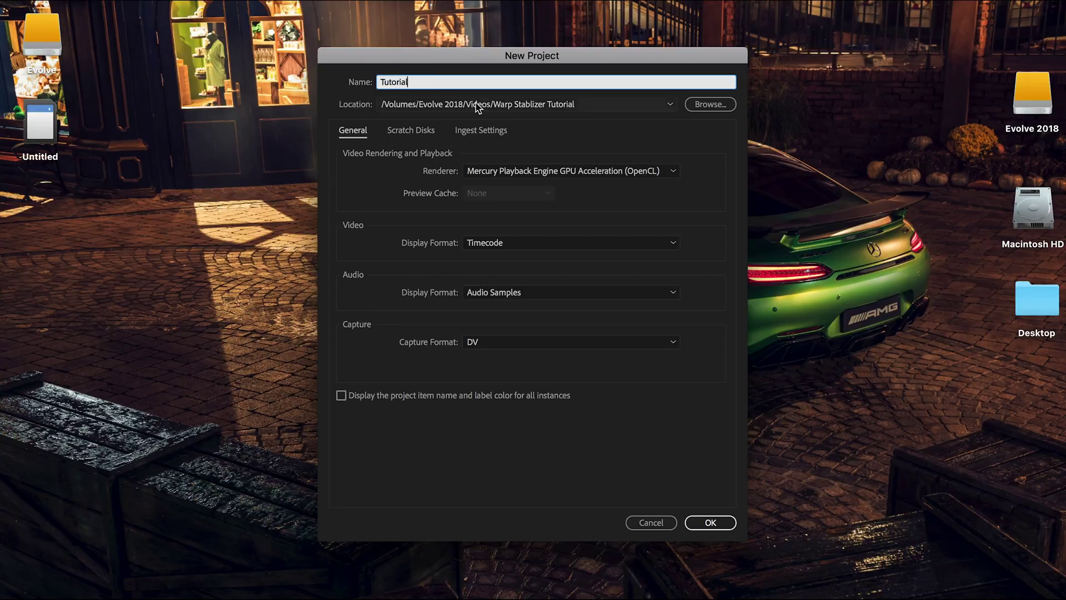
key("Tab")
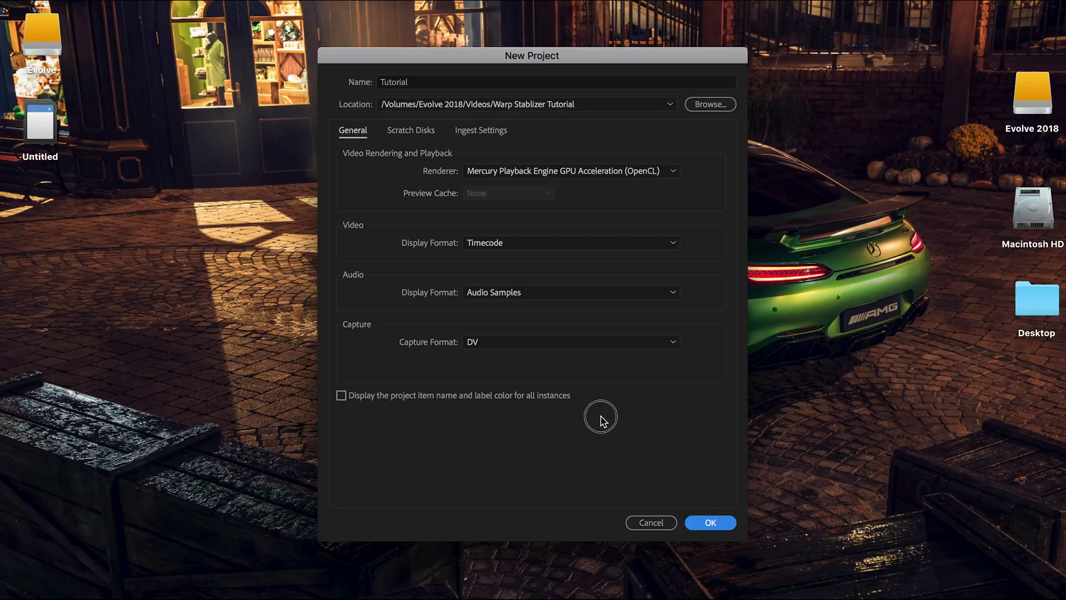
left_click(708, 523)
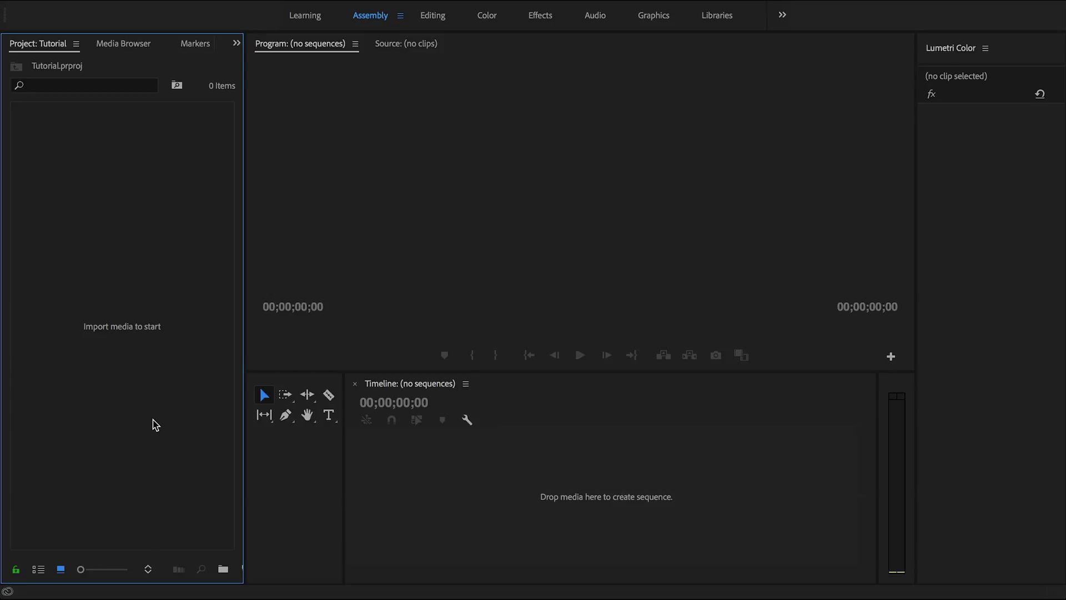
Import the clips C0270.MP4, C0271.MP4 and C0272.MP4 from the Basketball + Lakeshore folder into the project
right_click(148, 231)
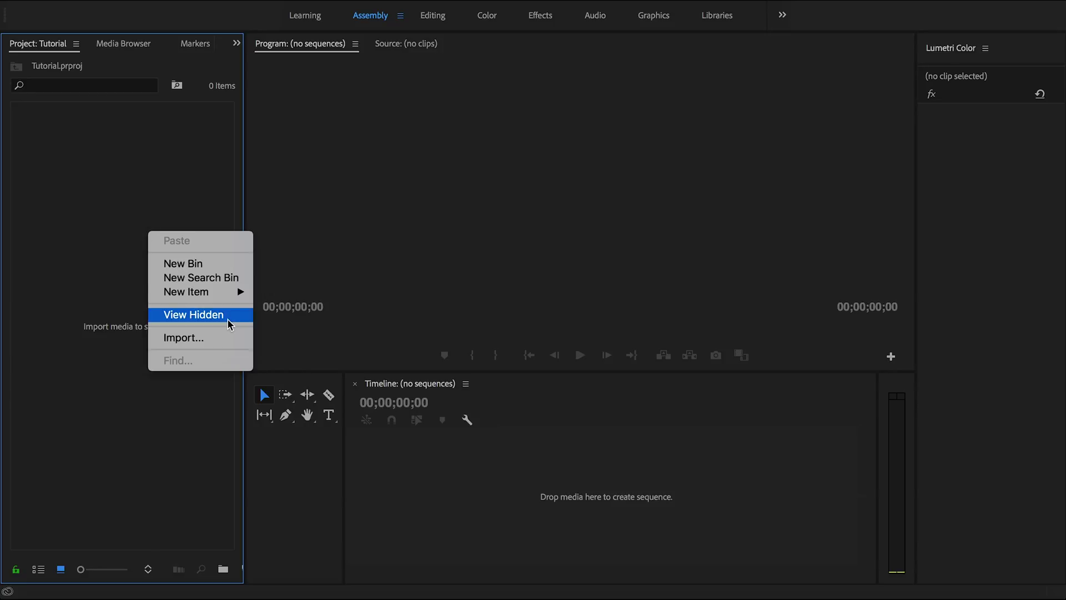
left_click(108, 197)
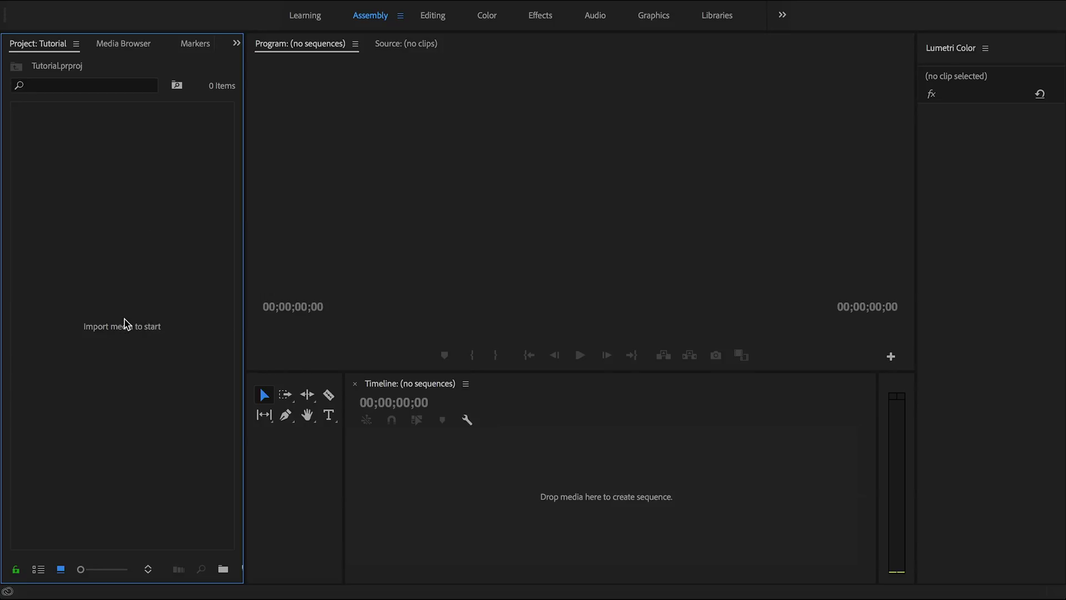
double_click(124, 323)
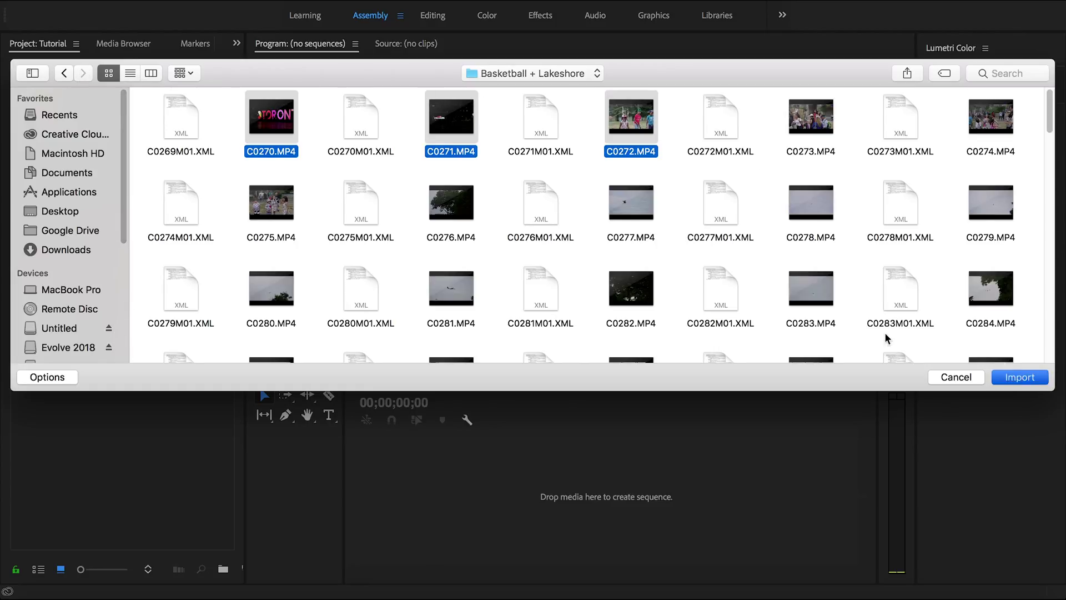
key("Return")
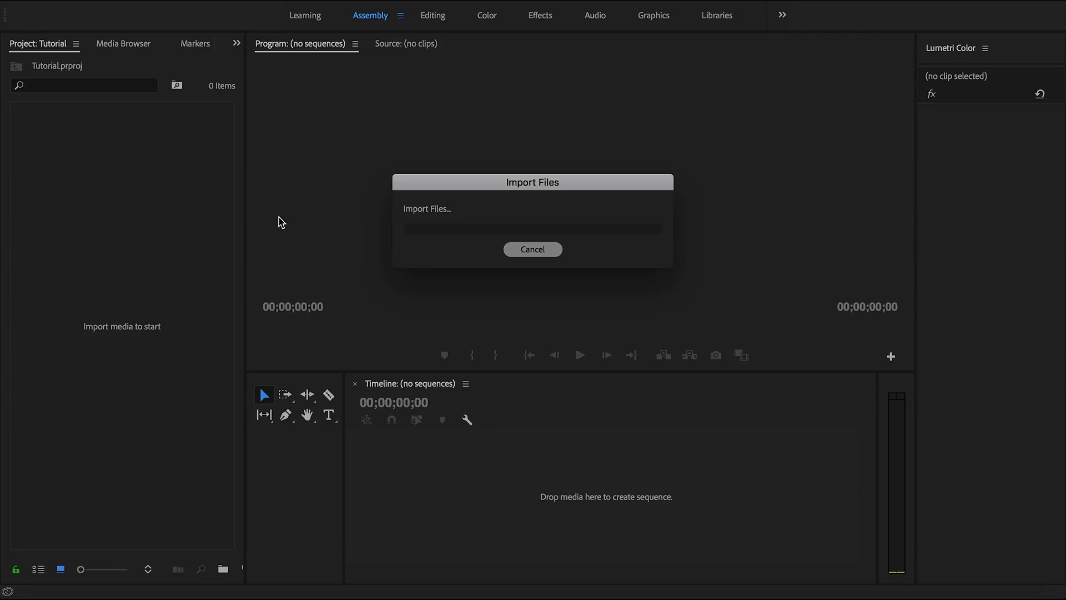
left_click_drag(244, 221, 278, 221)
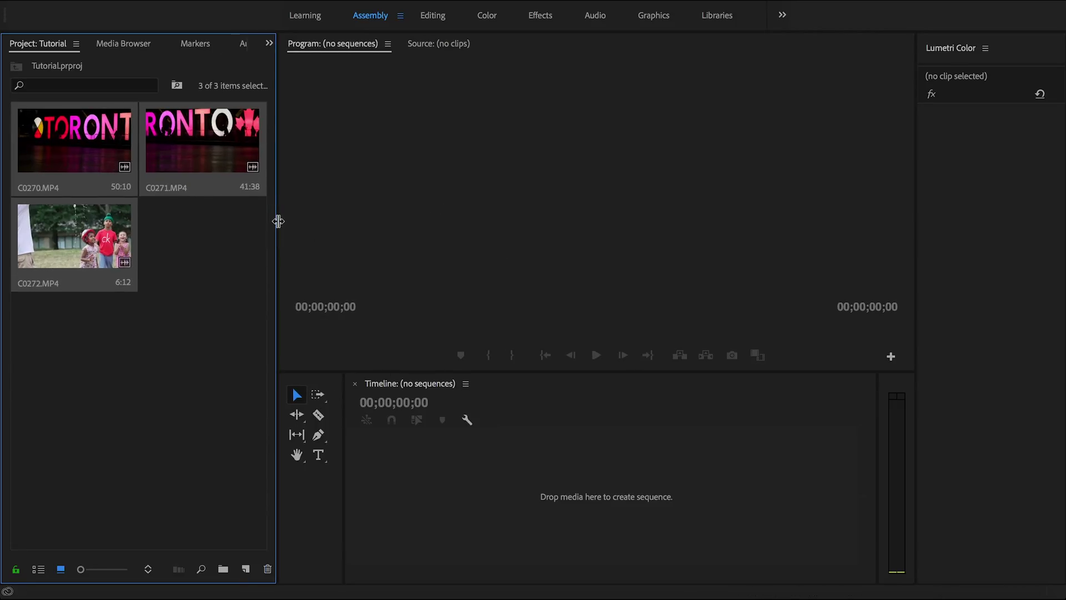
left_click(223, 281)
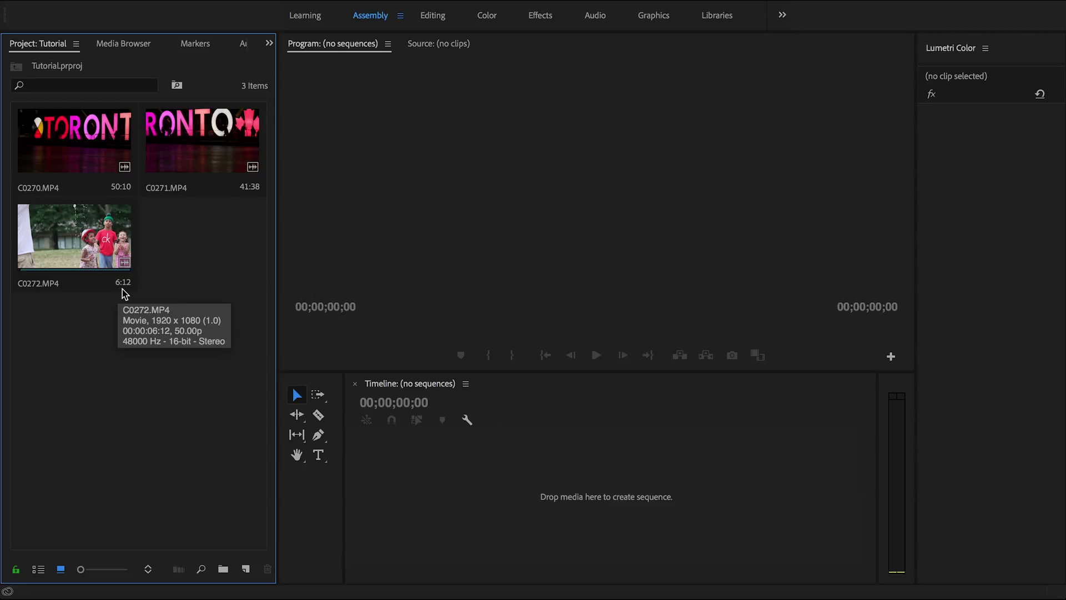
left_click(106, 237)
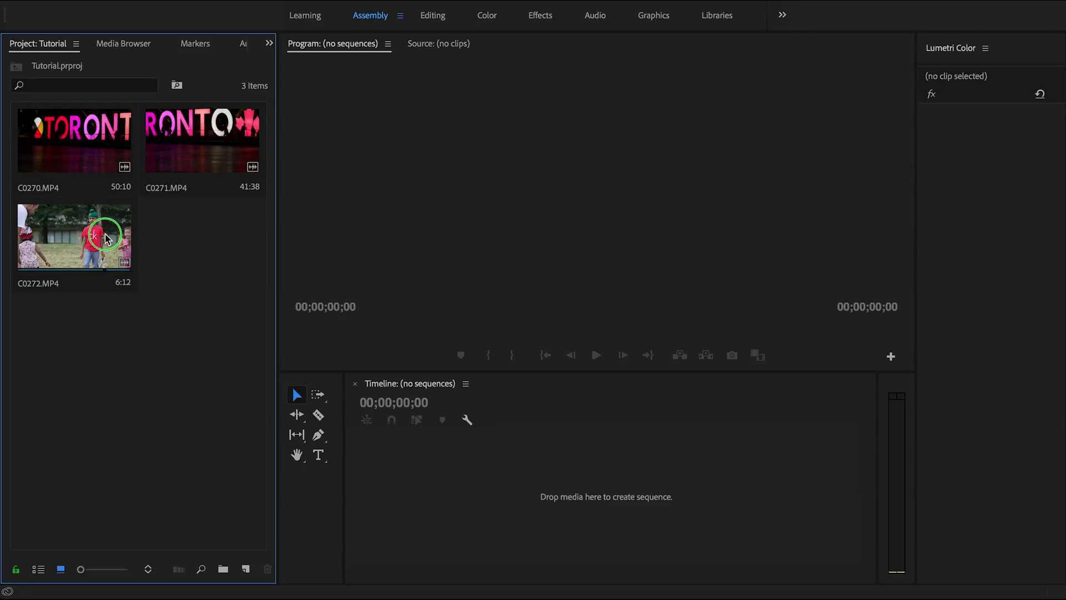
right_click(105, 237)
mouse_move(216, 387)
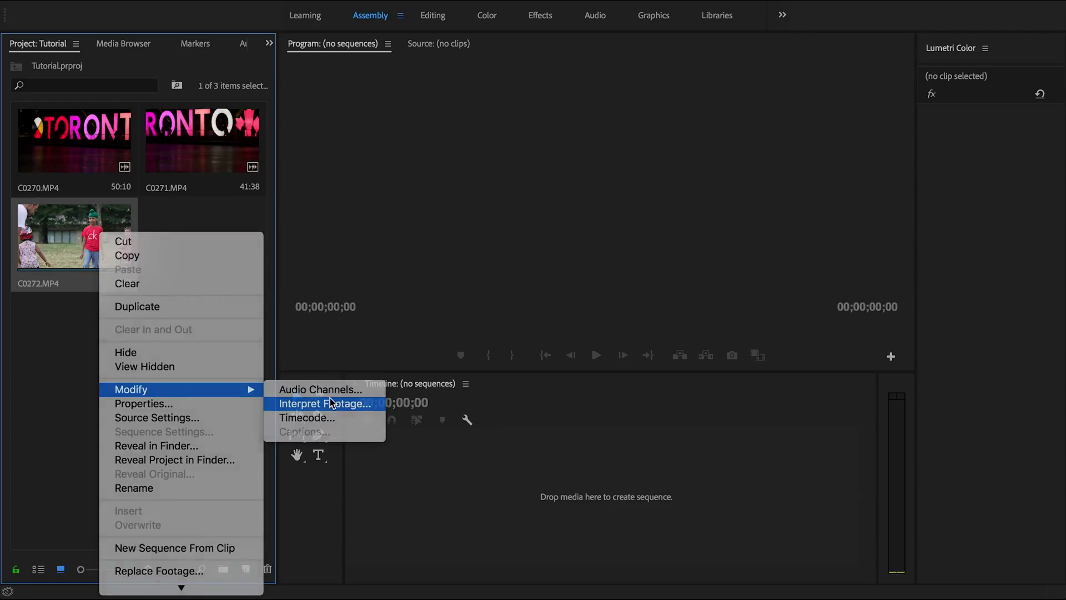
left_click(332, 403)
left_click(370, 91)
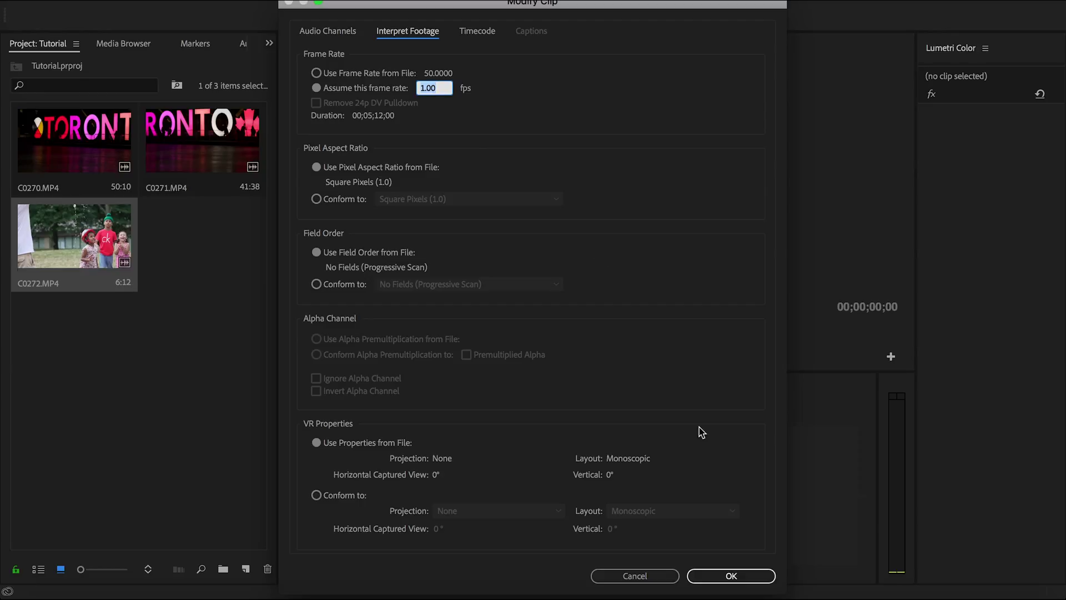
left_click(669, 575)
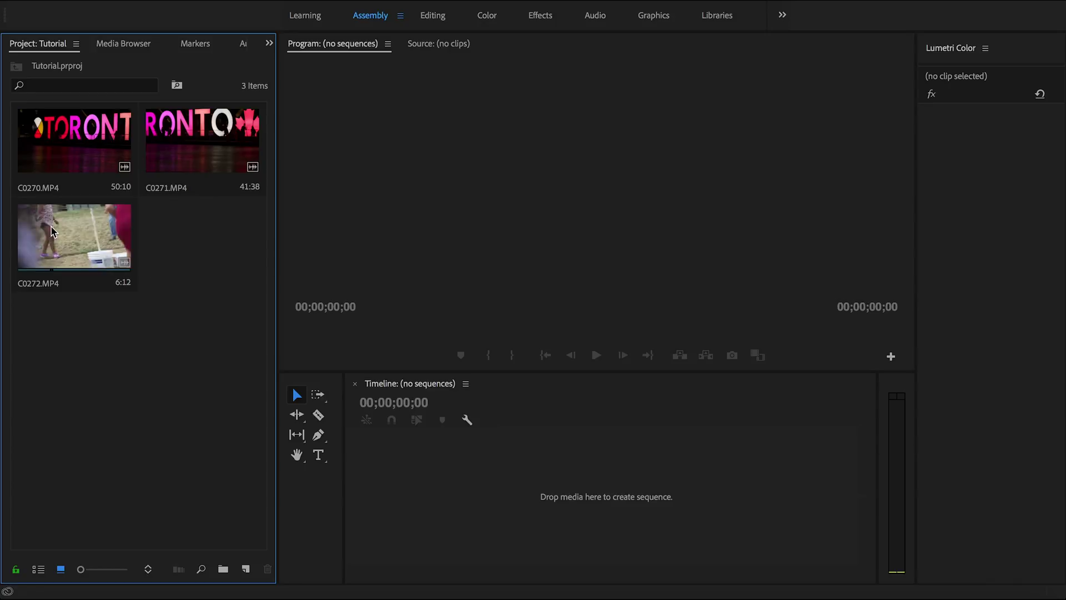
Create a new sequence from the clip C0272.MP4 so it matches that clip's settings
right_click(86, 231)
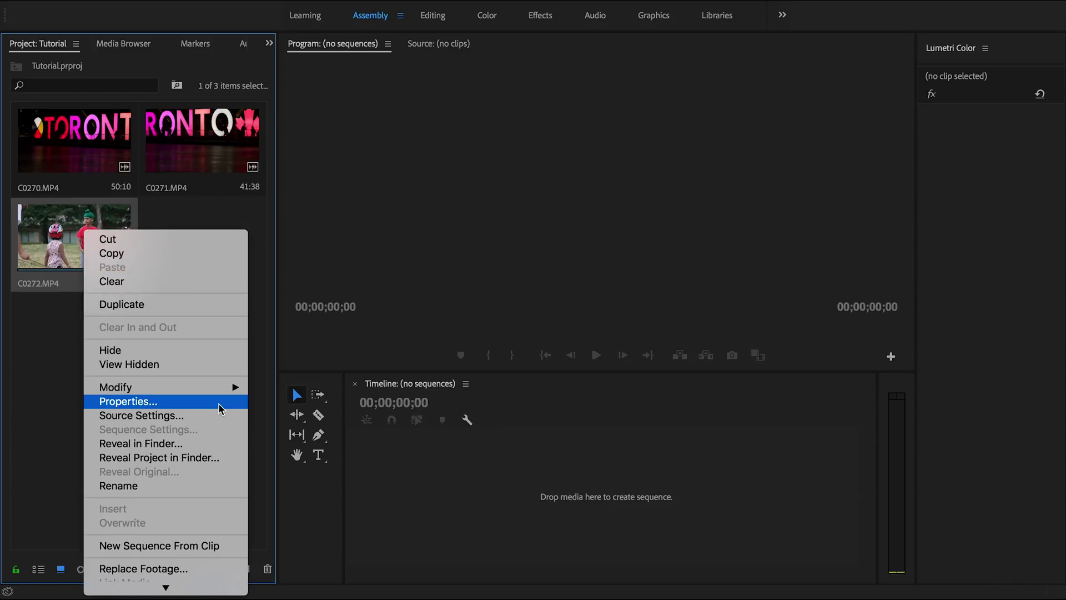
left_click(196, 549)
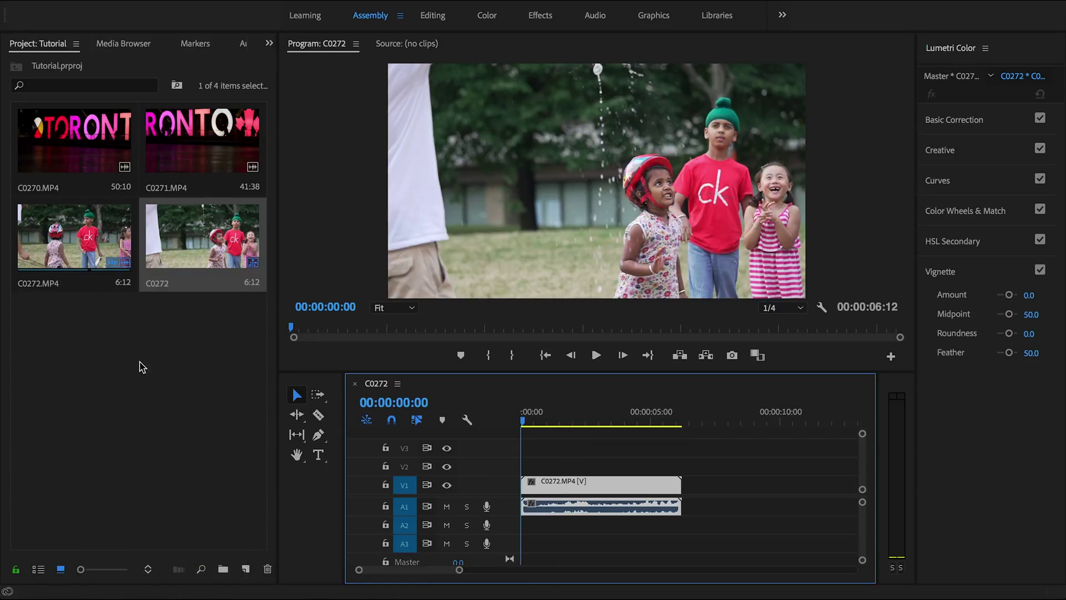
left_click(137, 323)
right_click(136, 328)
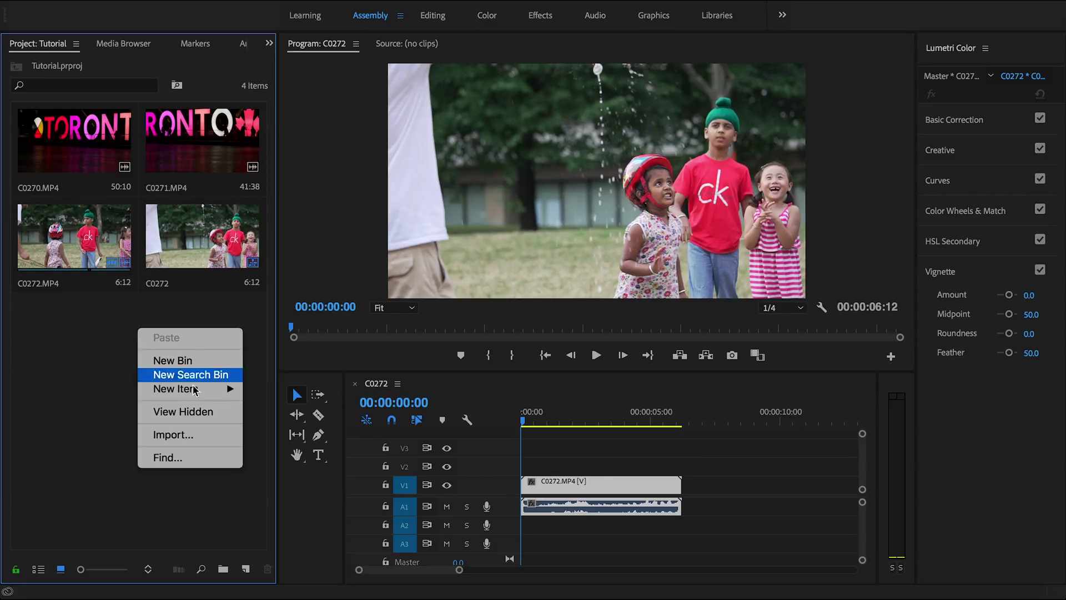
mouse_move(200, 390)
left_click(277, 389)
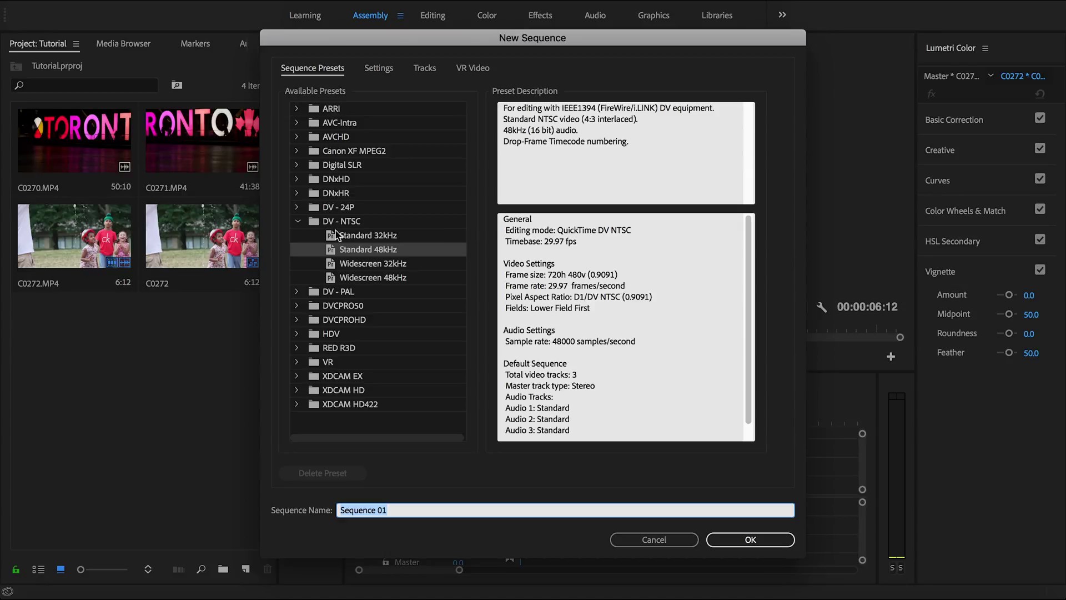
left_click(683, 542)
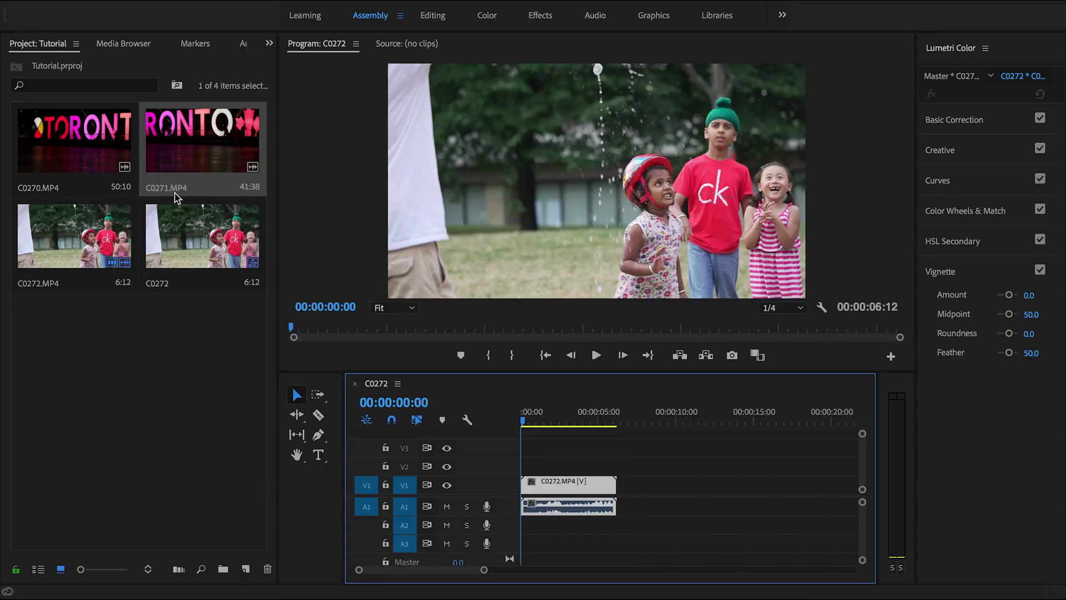
Add the clips C0270.MP4 and C0271.MP4 to the C0272 sequence directly after its existing clip
left_click(75, 142)
left_click(187, 147, "ctrl")
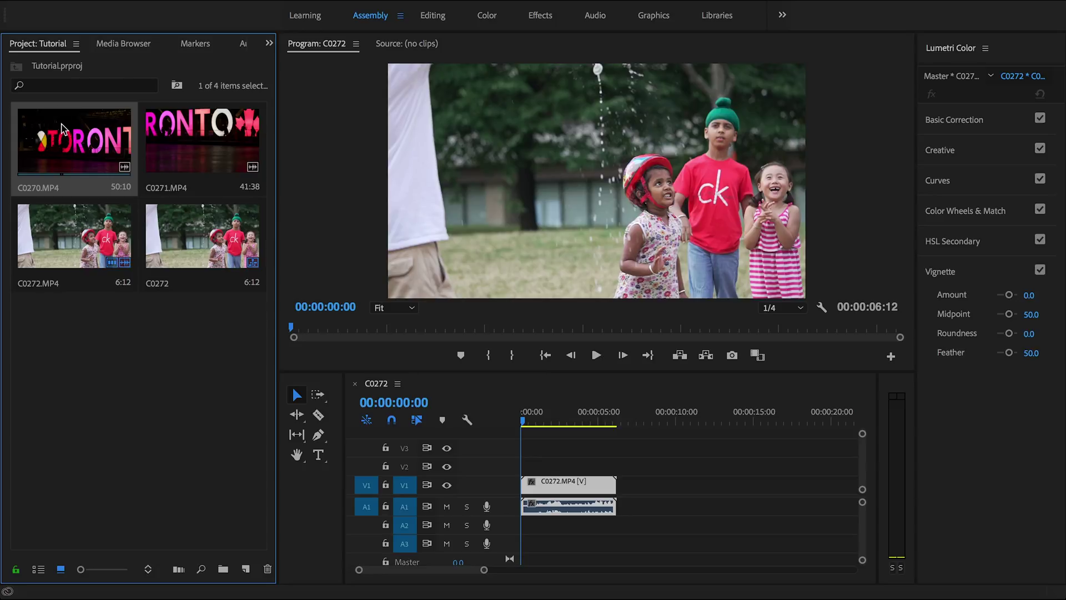
left_click(739, 573)
left_click_drag(739, 572, 620, 488)
left_click(481, 572)
left_click_drag(481, 572, 653, 570)
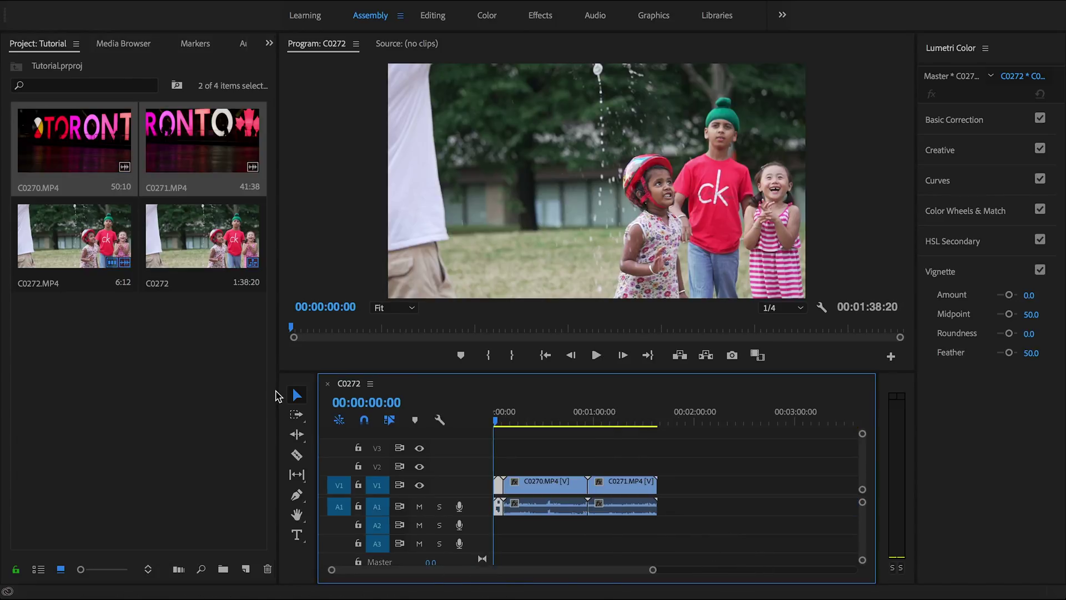
Create a new bin named Vids in the project
right_click(142, 312)
mouse_move(220, 377)
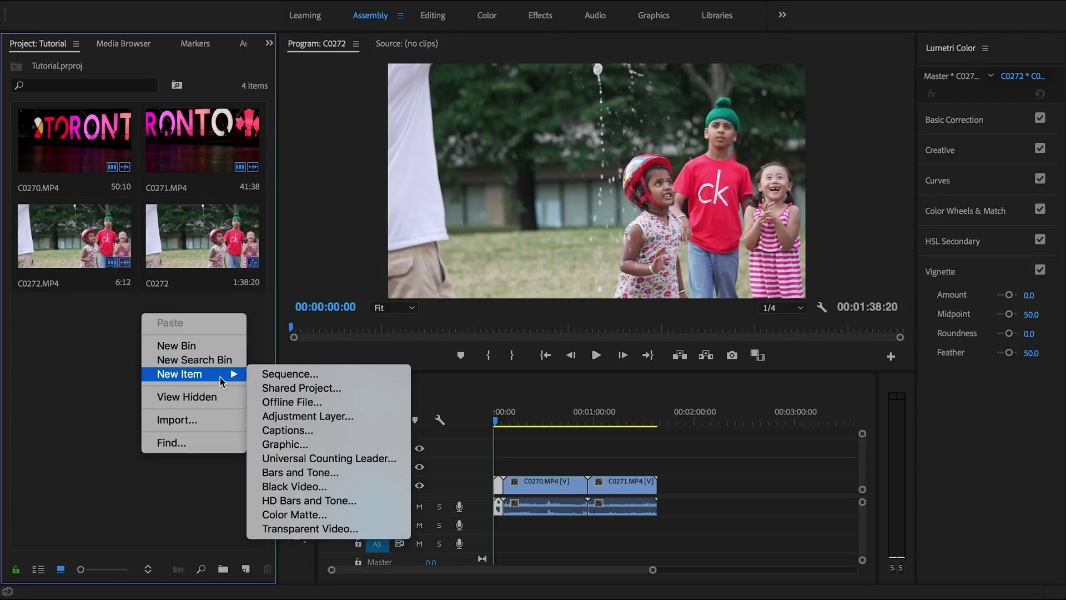
left_click(221, 345)
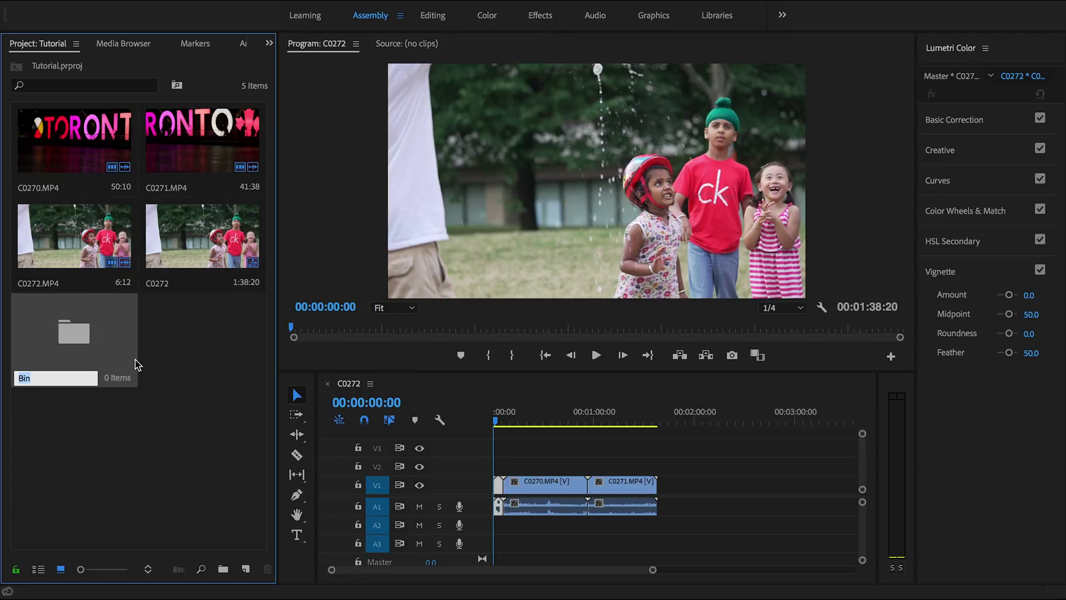
type("Vids")
left_click(212, 366)
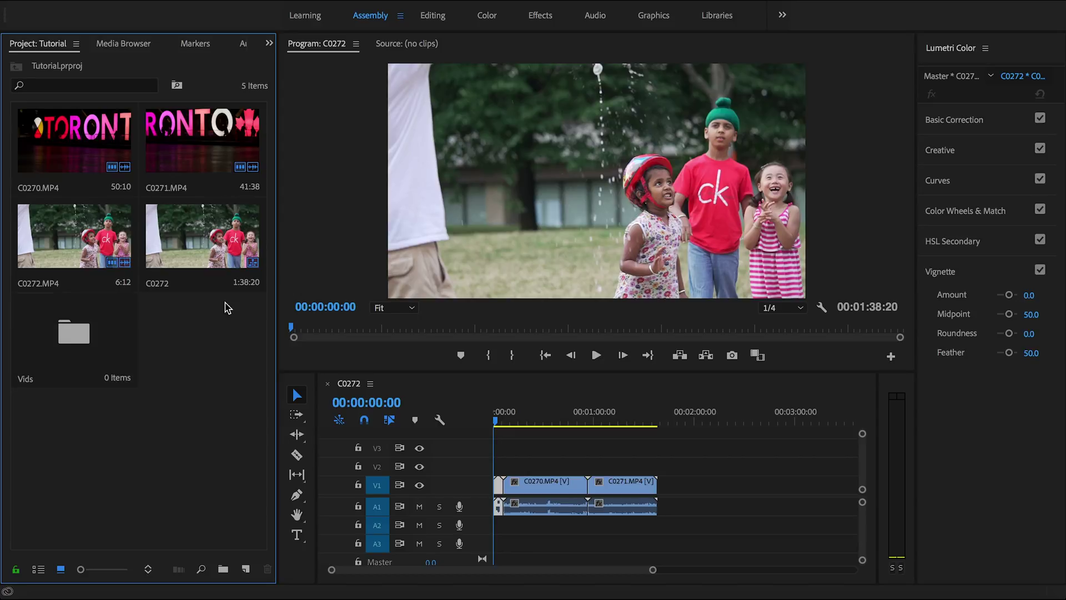
Move the clips C0270.MP4 and C0271.MP4 into the Vids bin and open the bin
left_click(203, 142)
left_click(71, 143, "shift")
left_click_drag(71, 143, 75, 347)
left_click(187, 231)
double_click(78, 236)
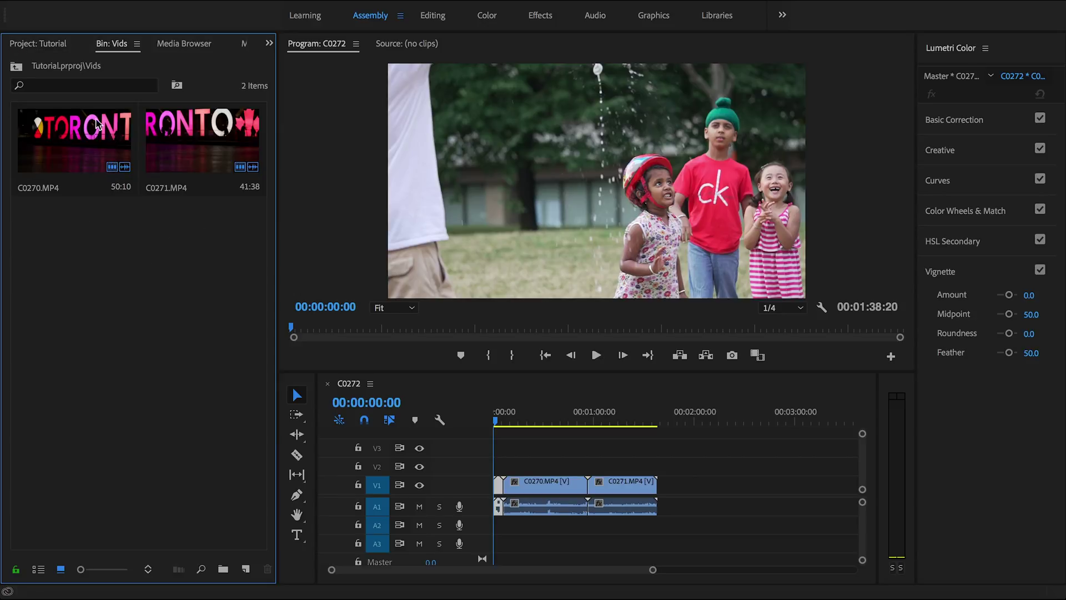
Return to the project's root level, show the items as a list, and expand and collapse the Vids bin
left_click(16, 66)
left_click(38, 570)
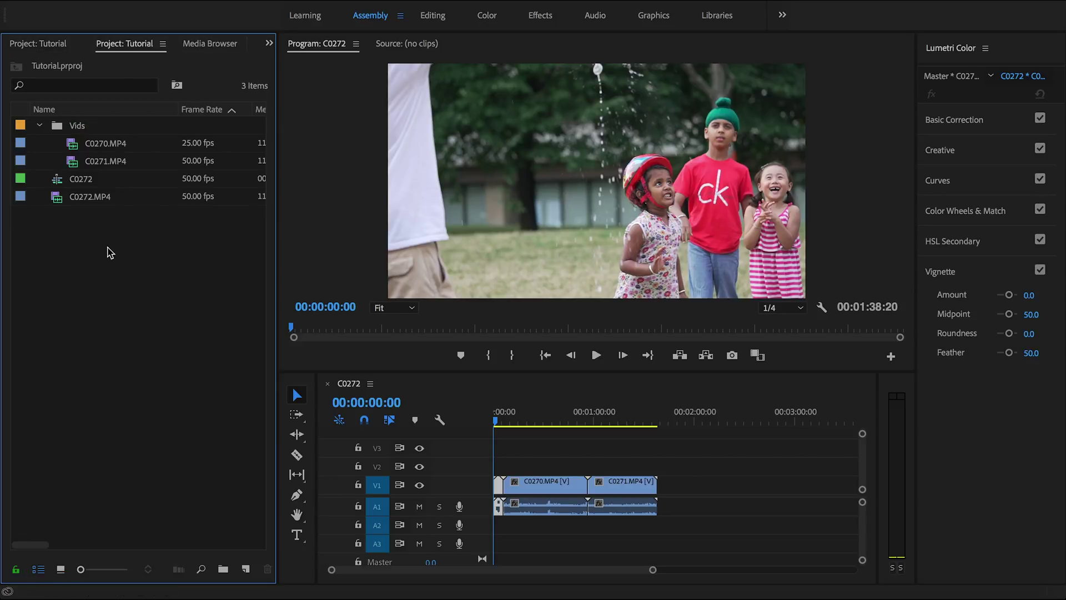
left_click(40, 126)
left_click(40, 126)
left_click(40, 125)
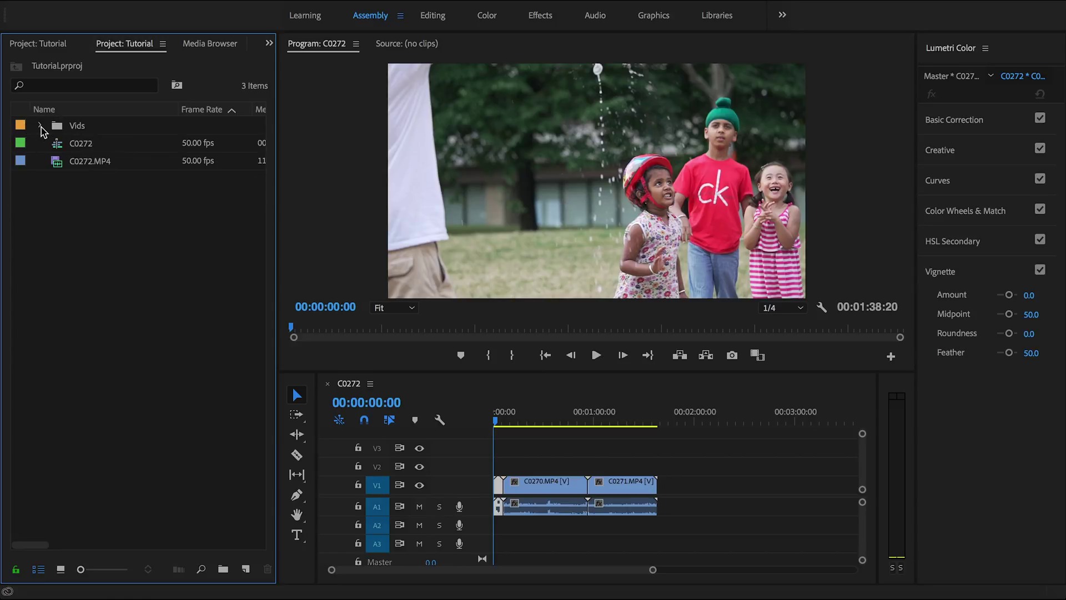
left_click(44, 127)
left_click(41, 126)
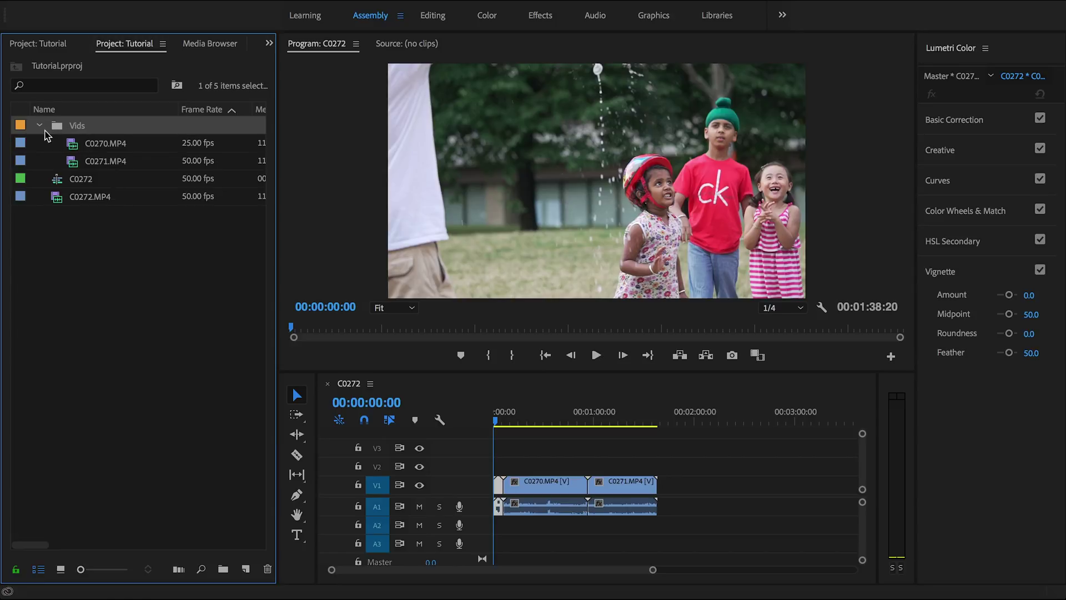
left_click(40, 125)
left_click(147, 266)
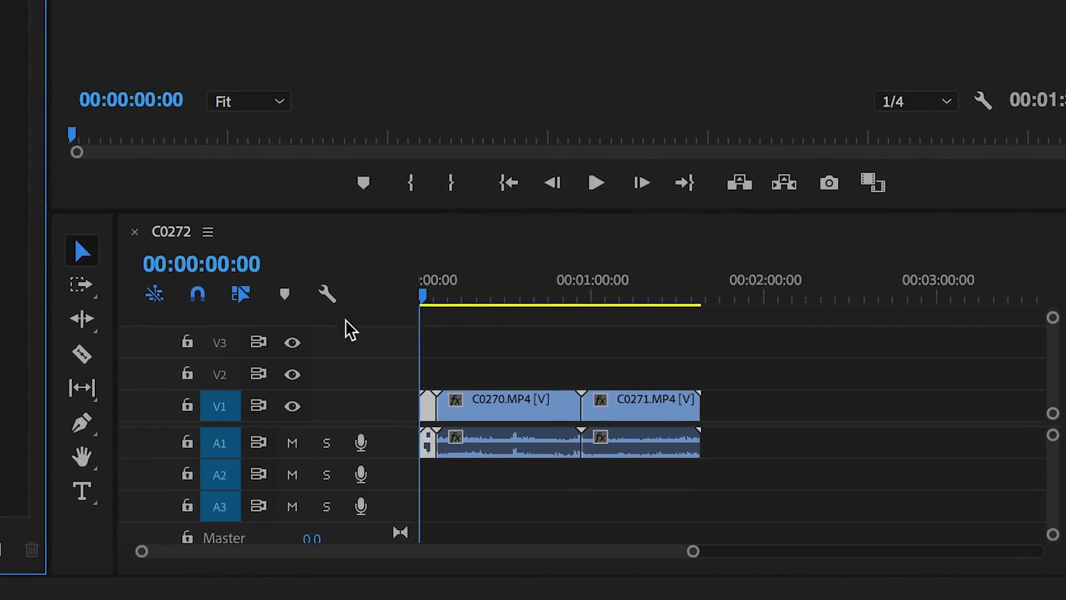
In the Editing workspace, enlarge the Program monitor above the timeline and scrub the playhead to 00:00:12:14
left_click_drag(295, 311, 63, 299)
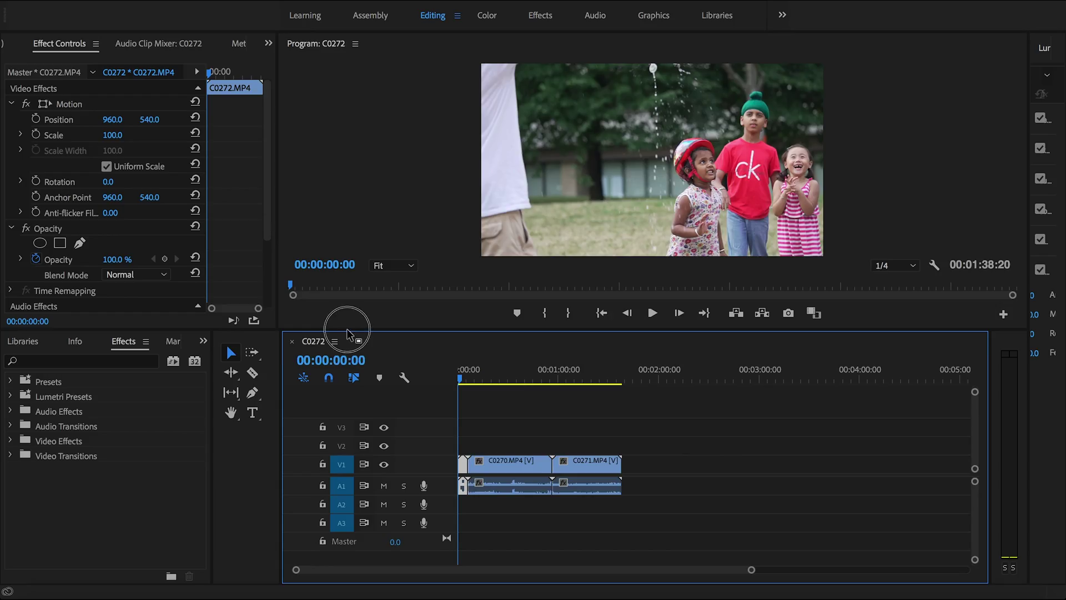
left_click_drag(347, 333, 333, 391)
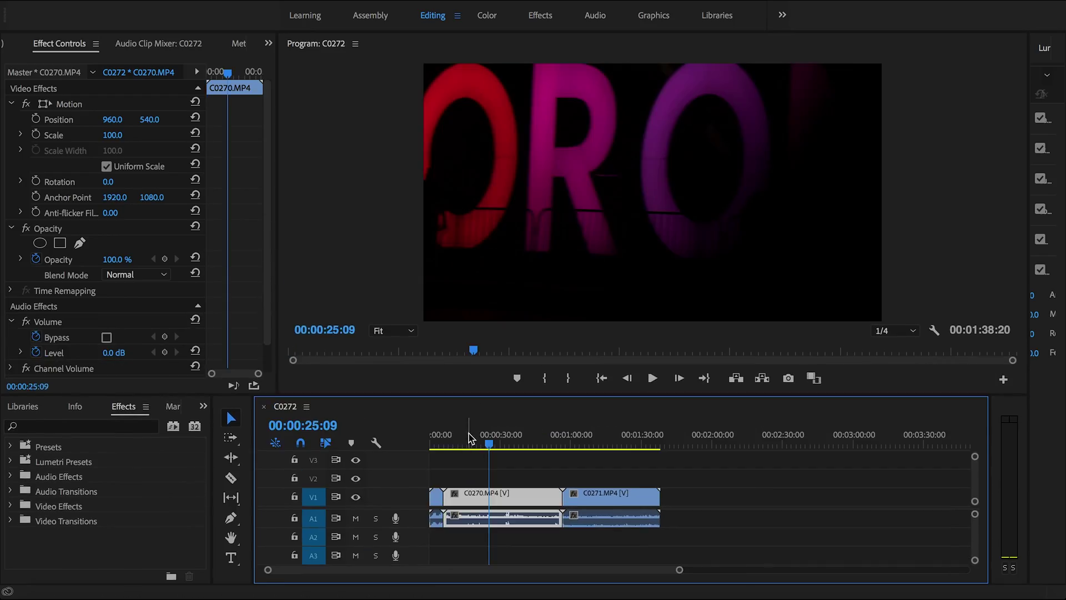
left_click_drag(491, 438, 460, 438)
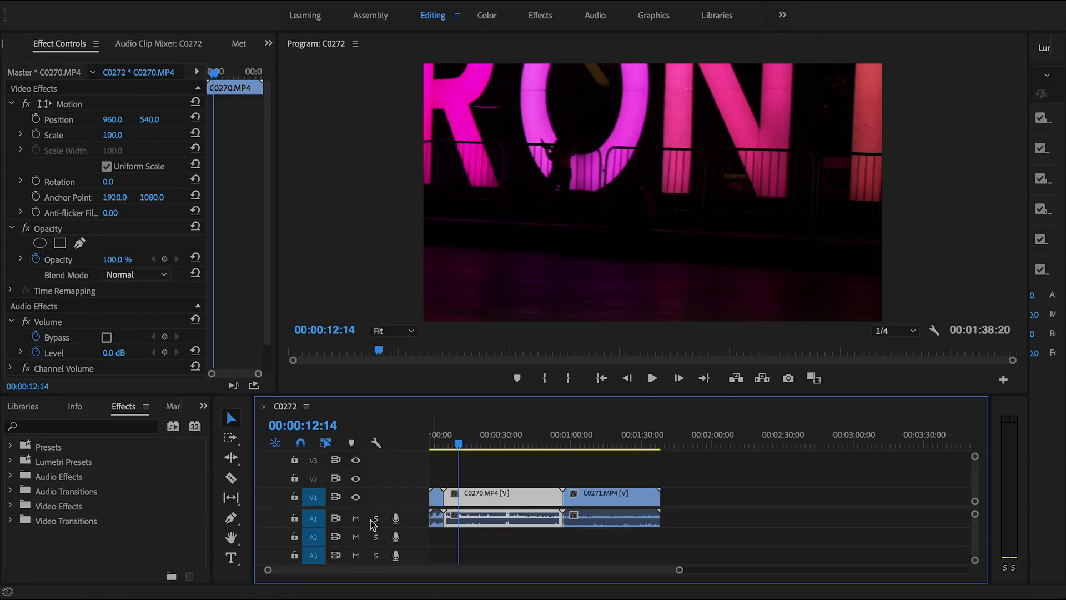
Turn the output of video track V1 off and back on, and mute audio track A1
left_click(355, 499)
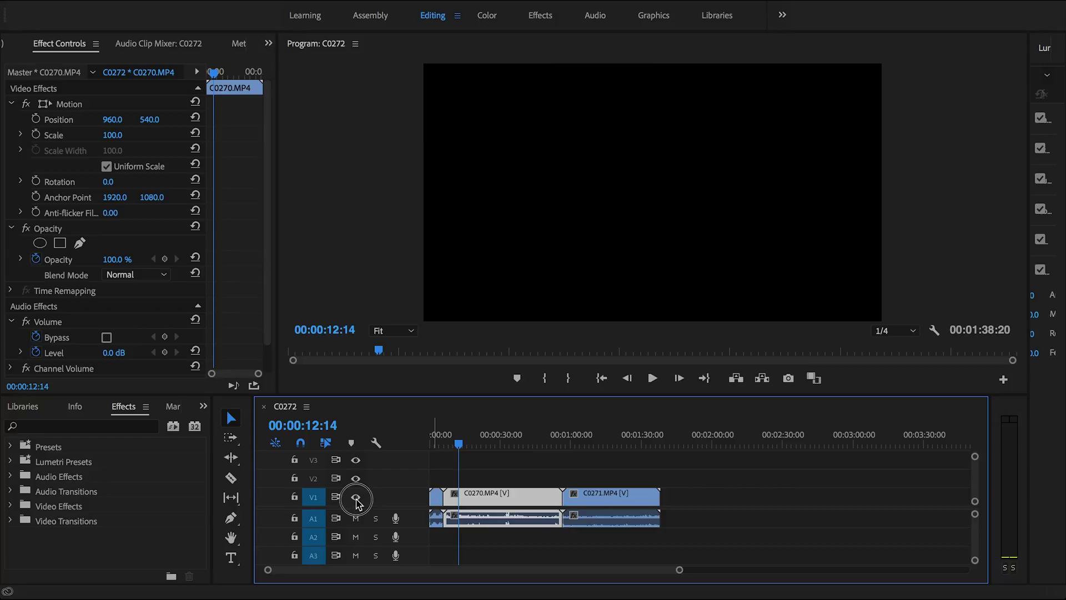
left_click(357, 502)
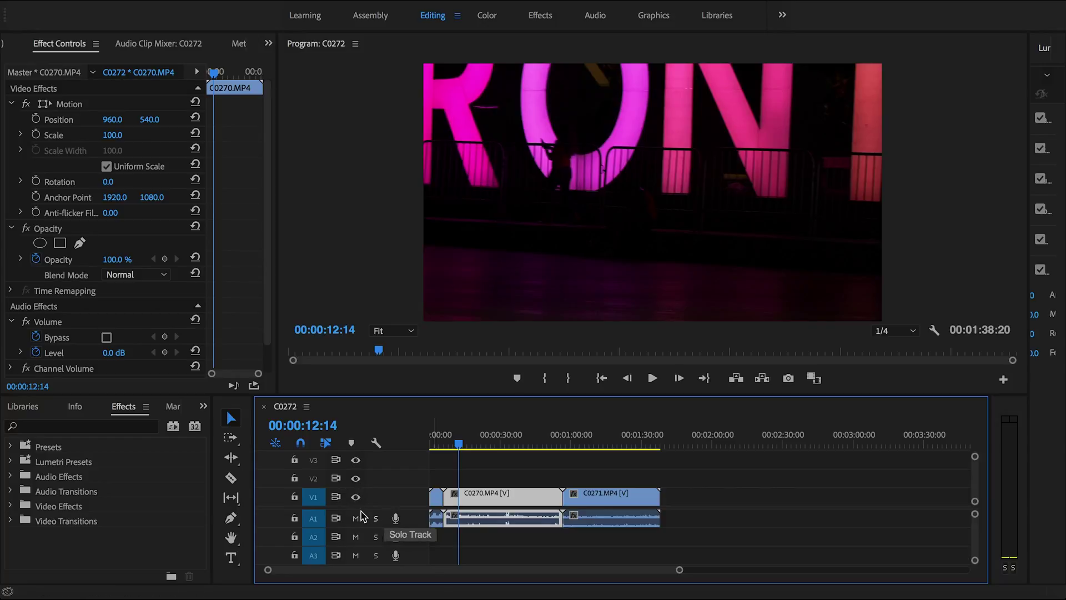
left_click(356, 520)
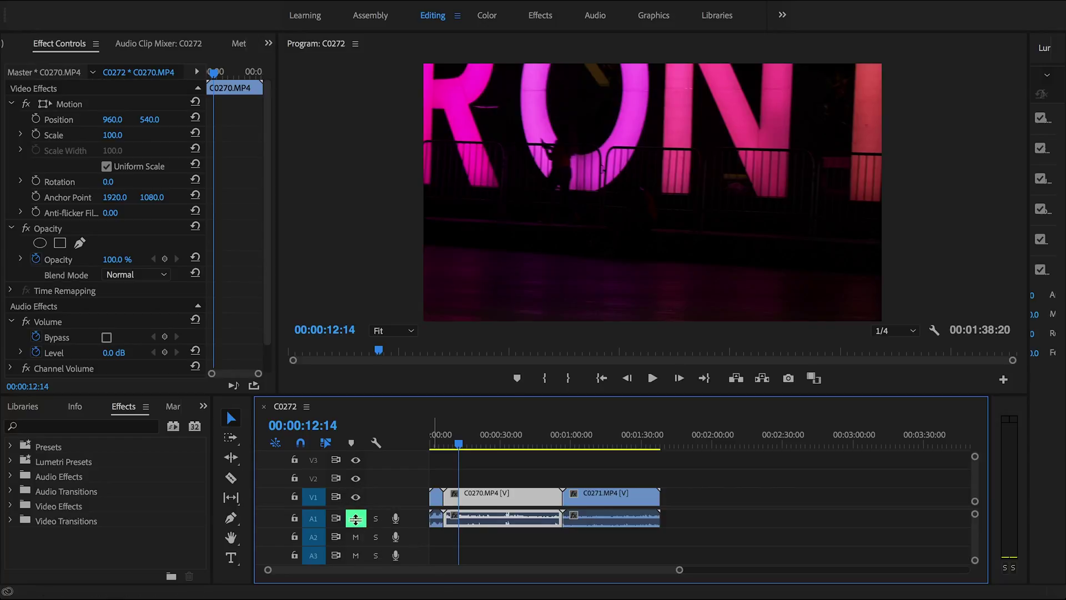
Unmute audio track A1, move the playhead to 00:00:48:23, and raise the video of C0270.MP4 to track V2
left_click(356, 520)
left_click(544, 445)
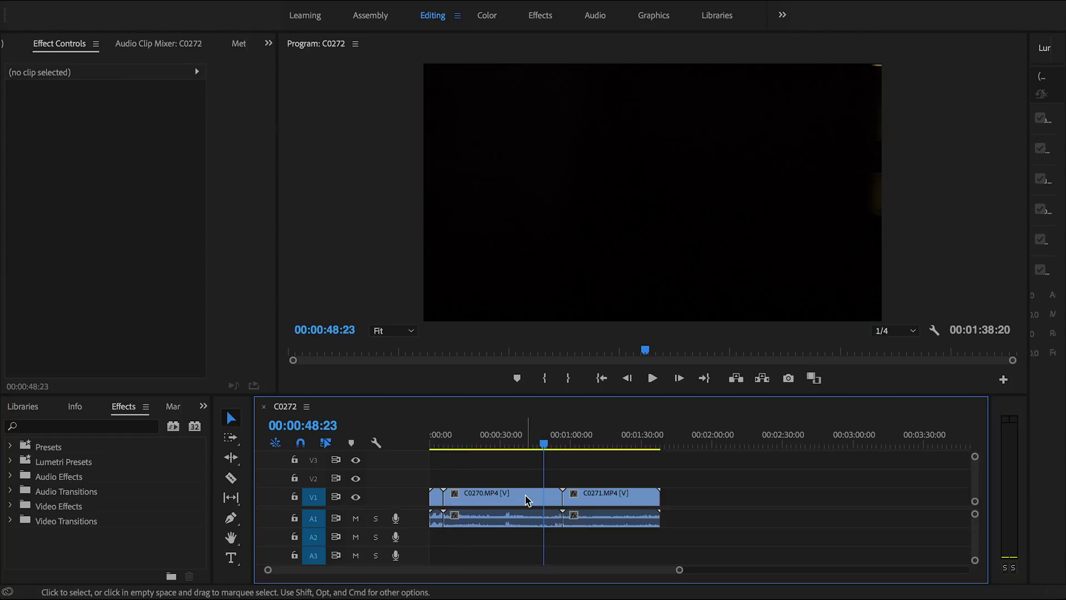
left_click_drag(512, 492, 510, 474)
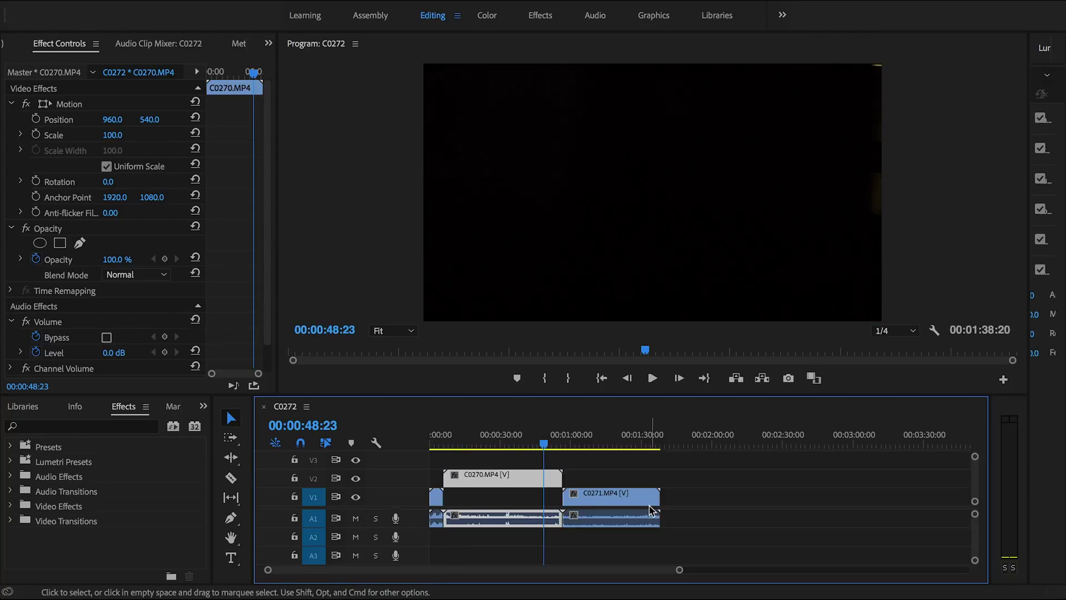
Slide C0271.MP4 earlier so it overlaps beneath C0270.MP4, check the overlap at 00:00:51:30, and return both clips to their places on V1
left_click_drag(618, 500, 599, 505)
left_click(551, 443)
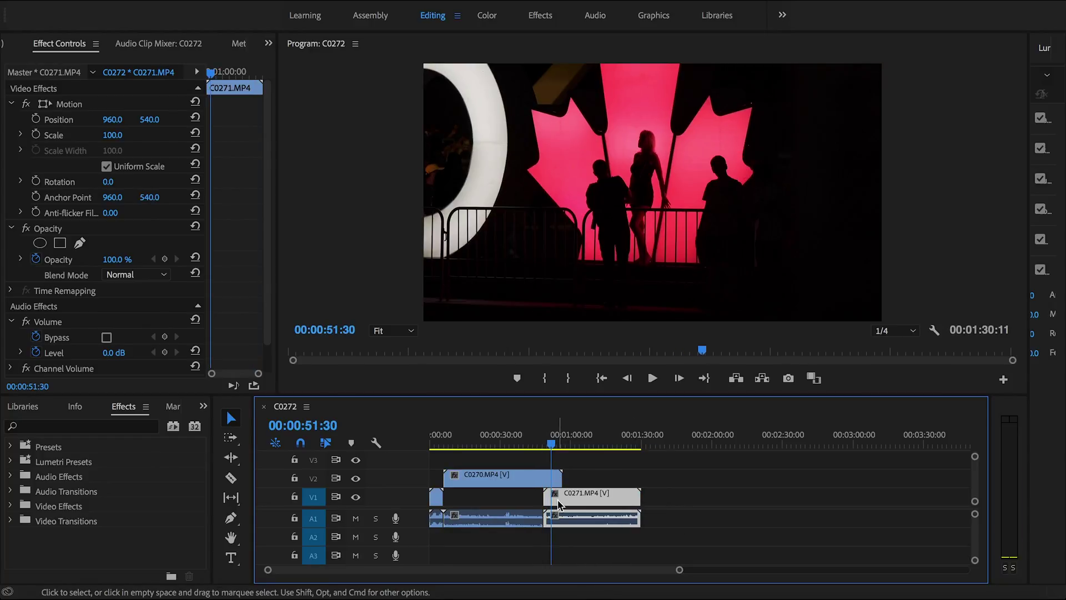
left_click_drag(559, 504, 609, 490)
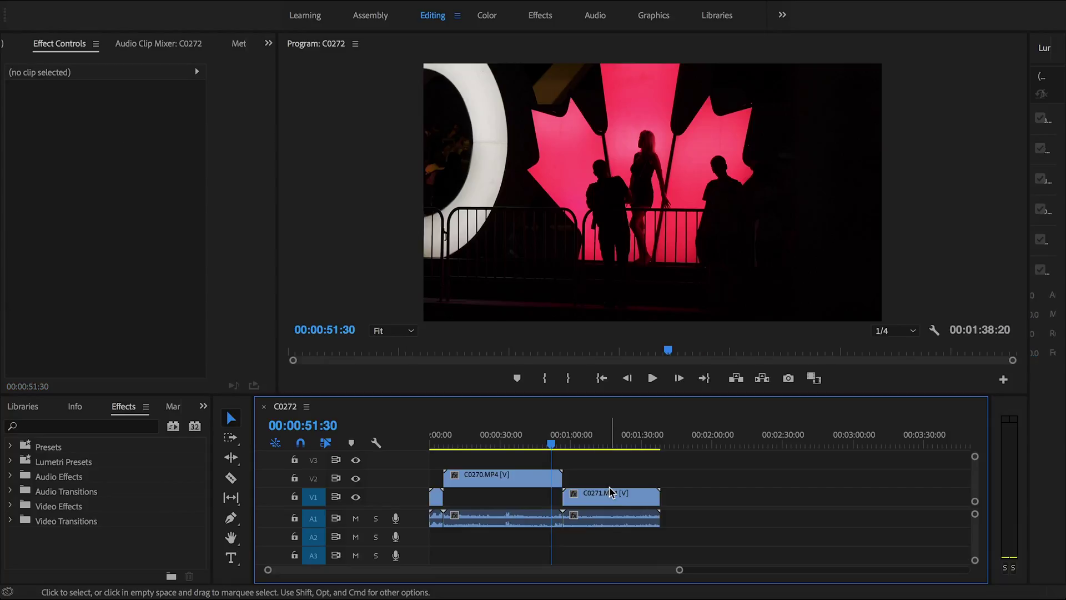
key("alt+Down")
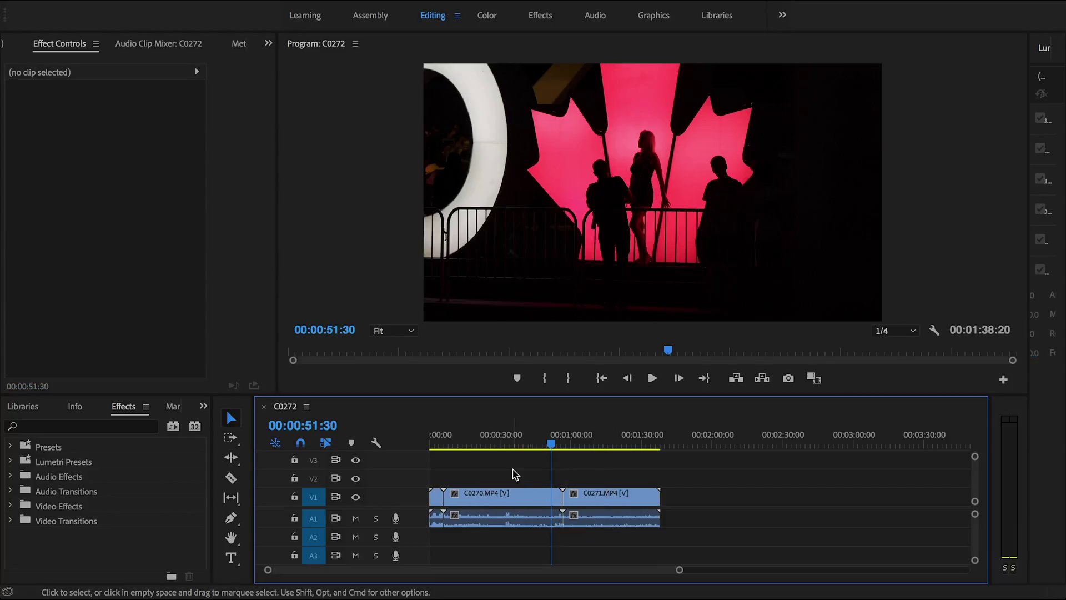
Split C0270.MP4 at two points around its middle with the Razor tool
left_click(231, 478)
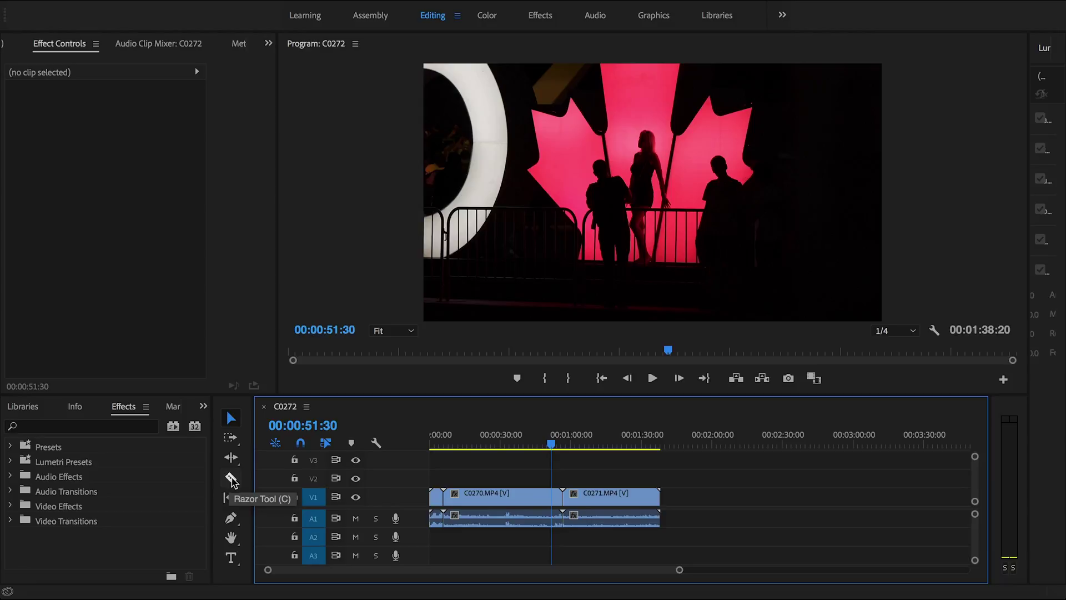
left_click(494, 497)
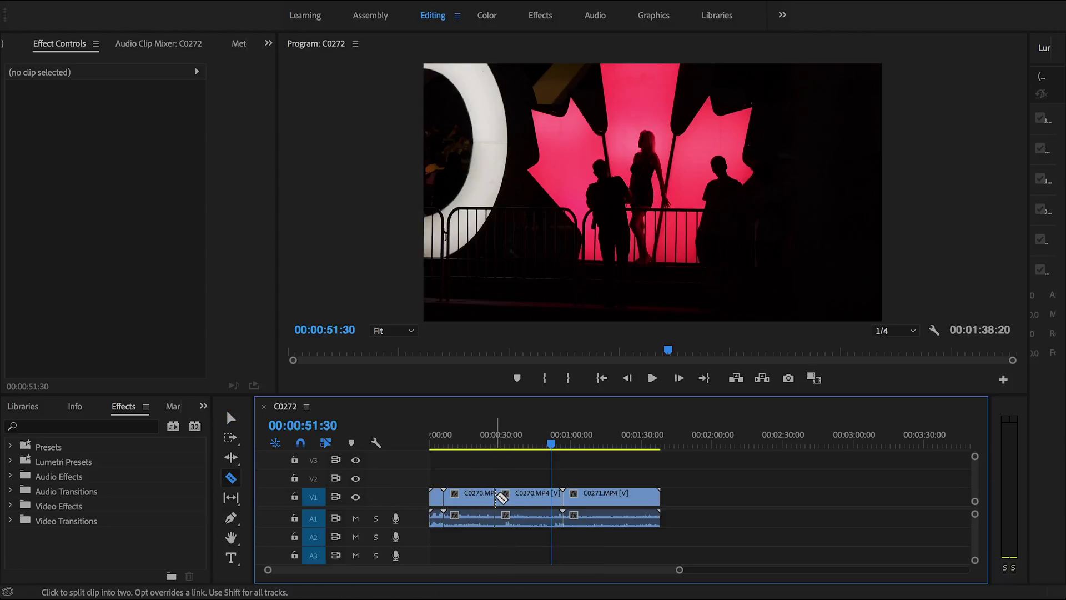
left_click(525, 496)
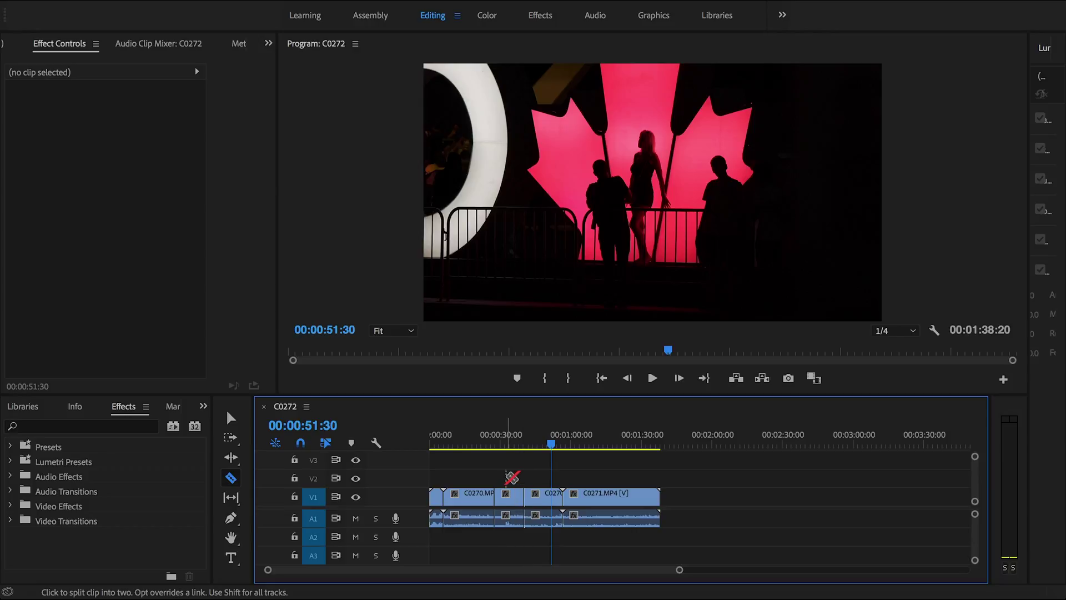
Delete the middle piece of C0270.MP4, close the gap it leaves, and undo these edits
key("v")
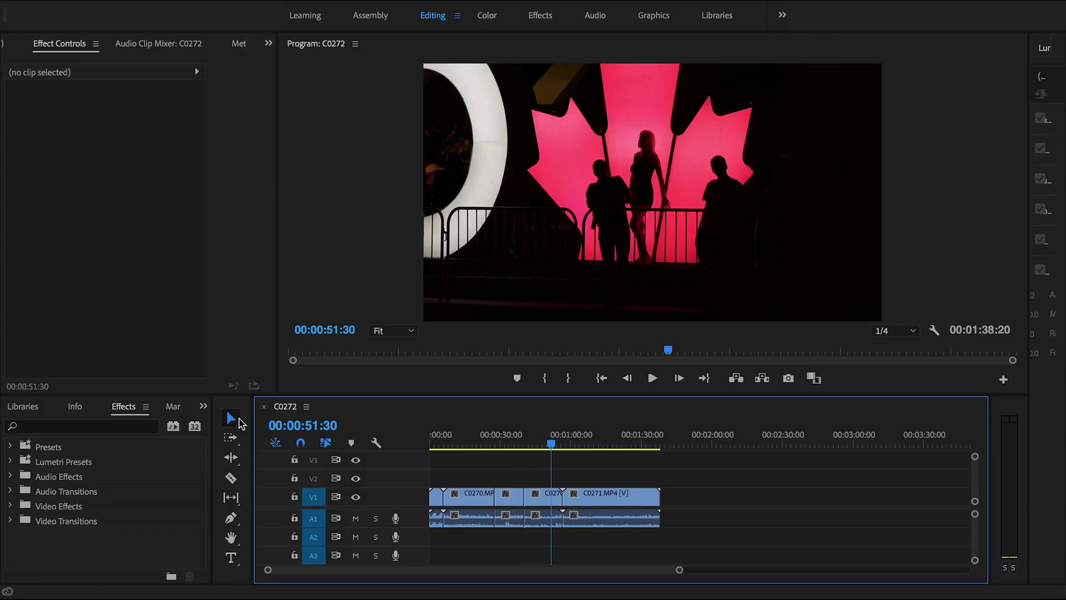
left_click(516, 497)
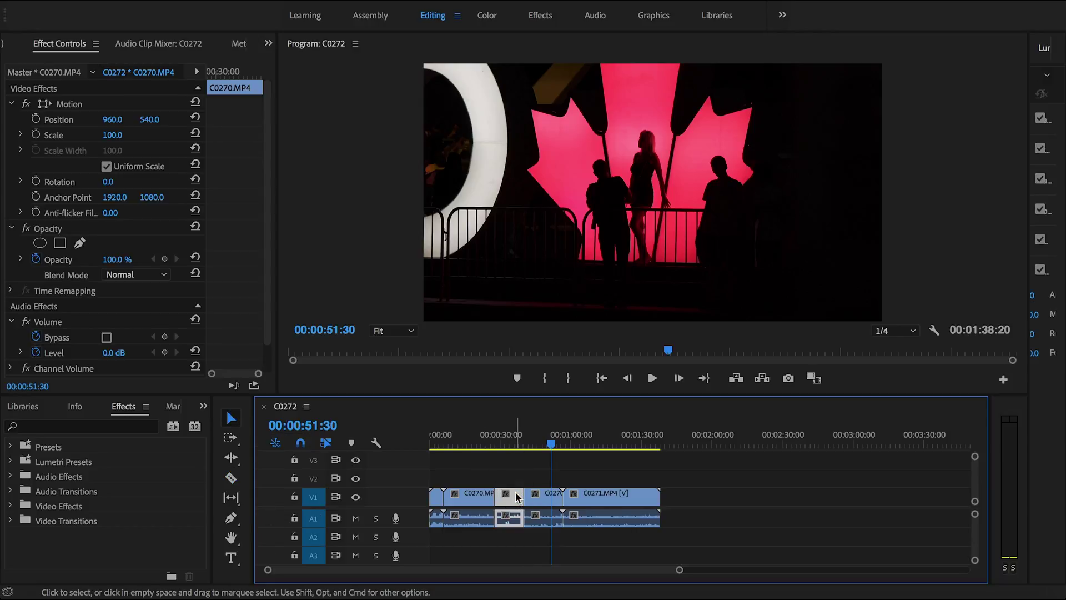
key("Delete")
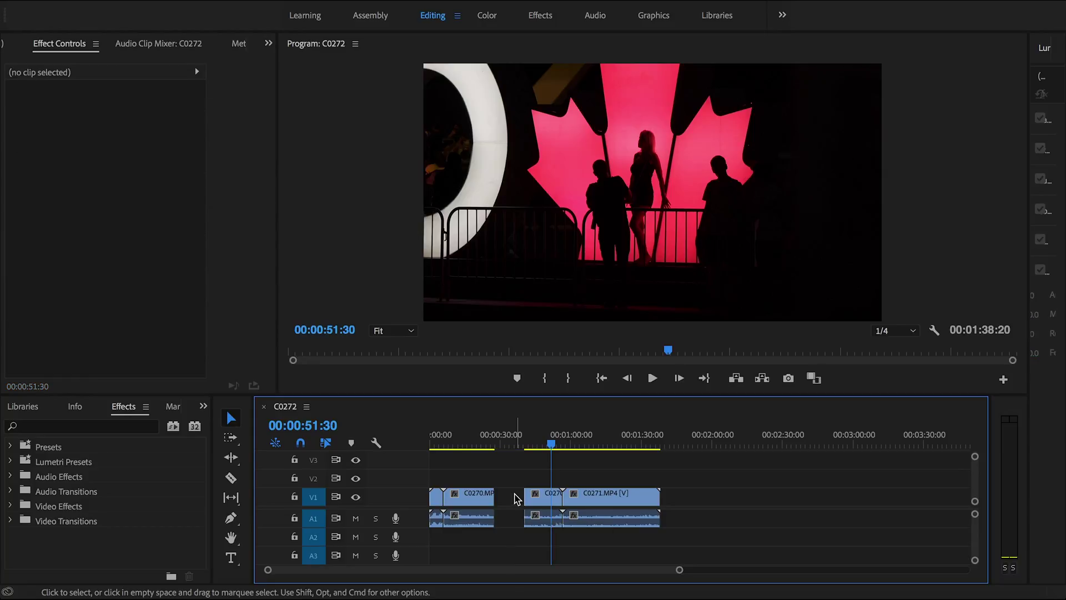
left_click(515, 502)
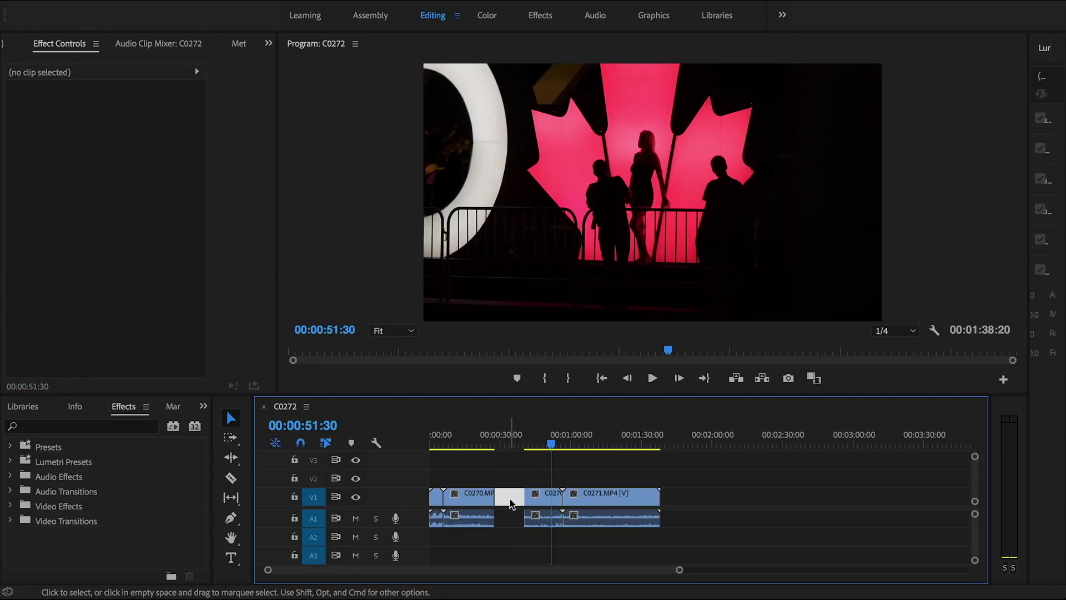
key("Delete")
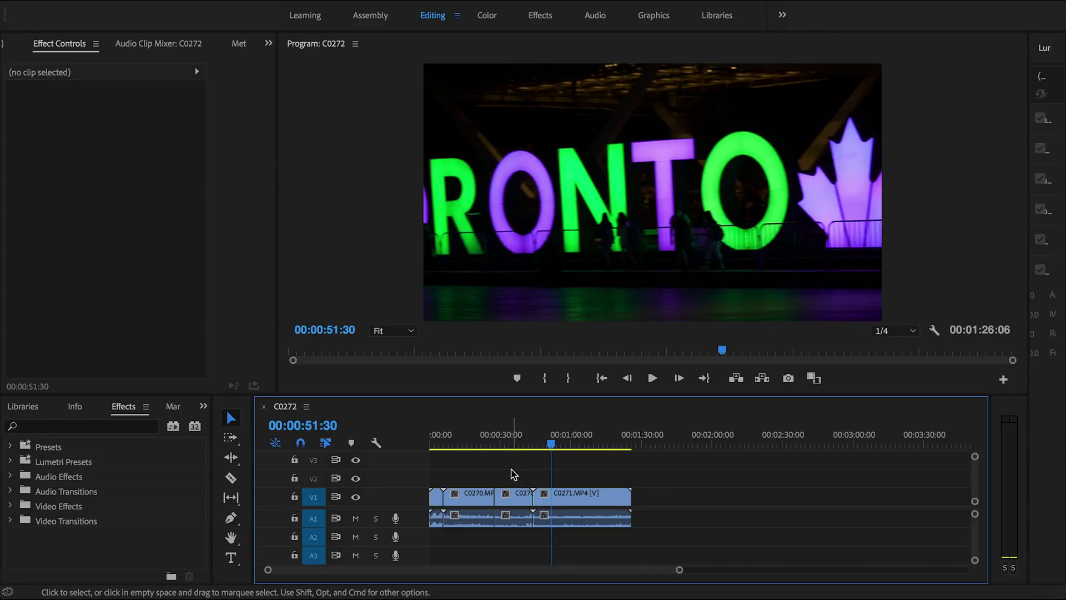
key("super+z")
key("super+z")
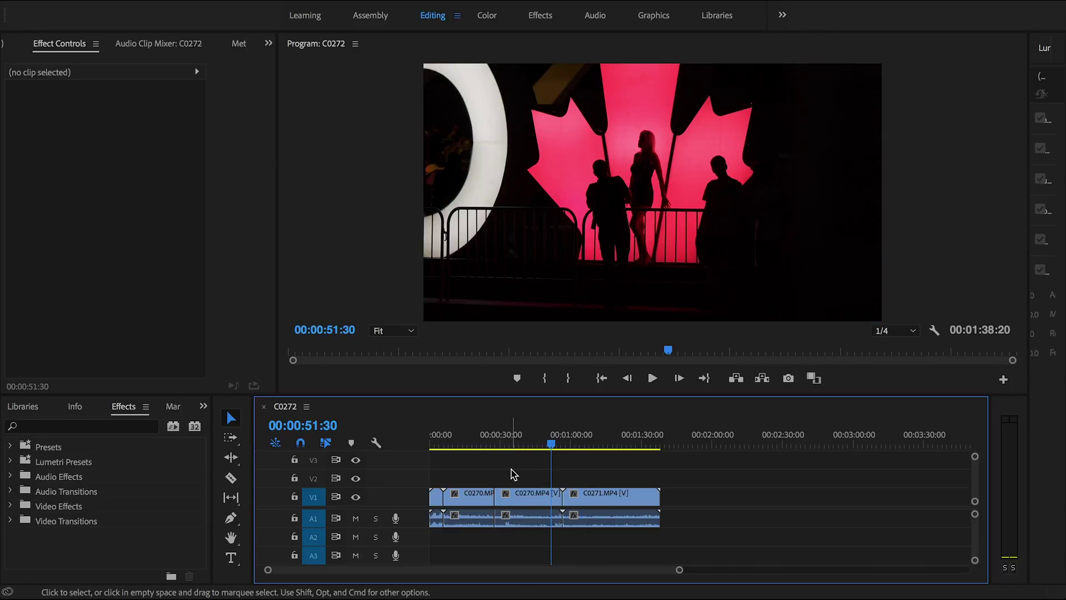
Split C0270.MP4 again at the second cut point and unlink the middle piece's video from its audio
key("c")
left_click(524, 499)
key("v")
left_click(512, 521)
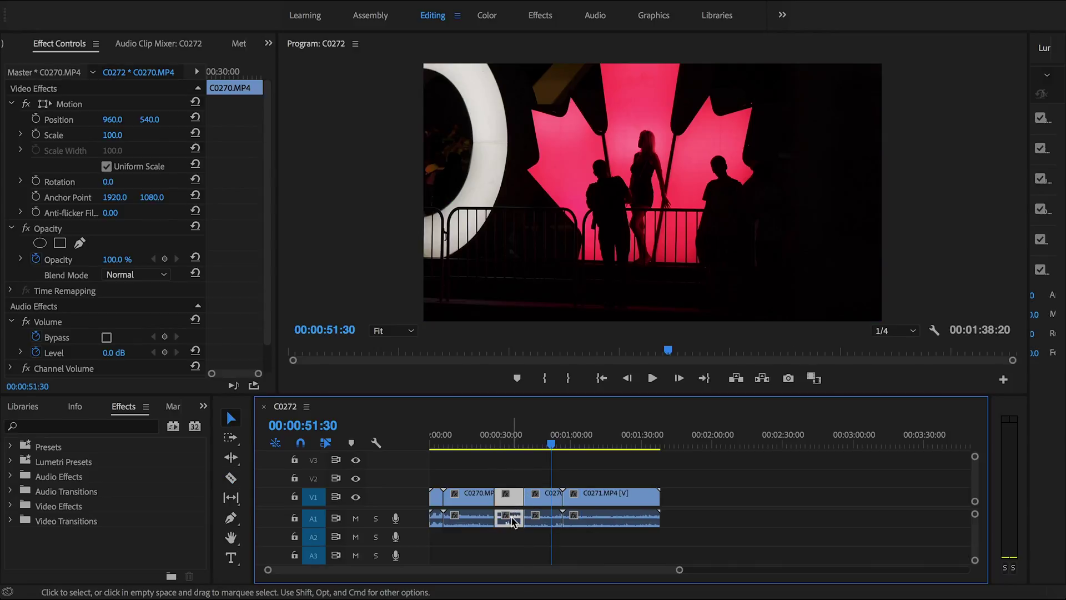
right_click(516, 496)
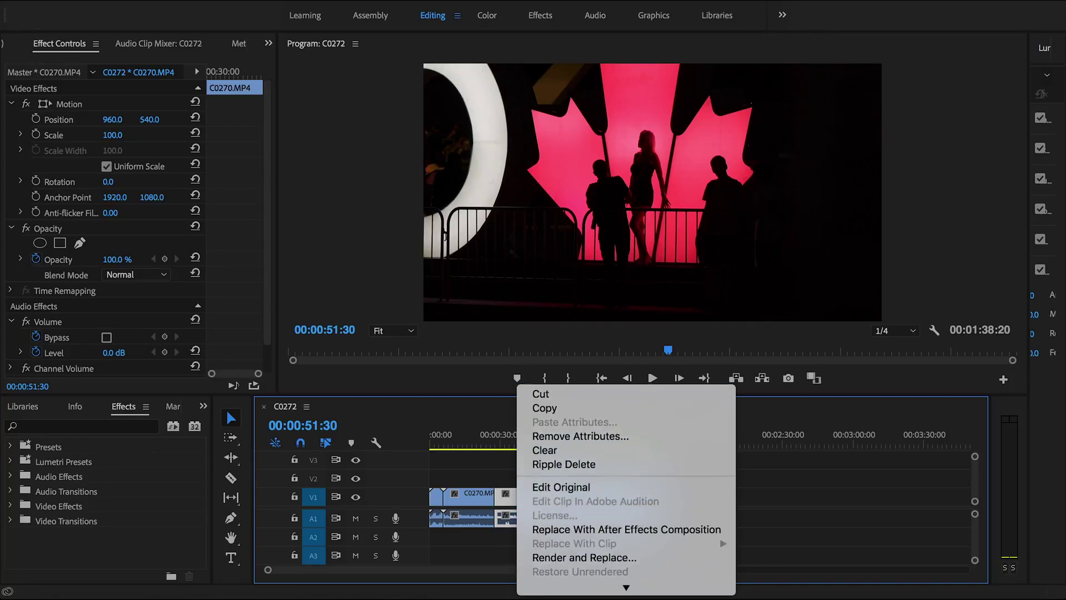
left_click(567, 481)
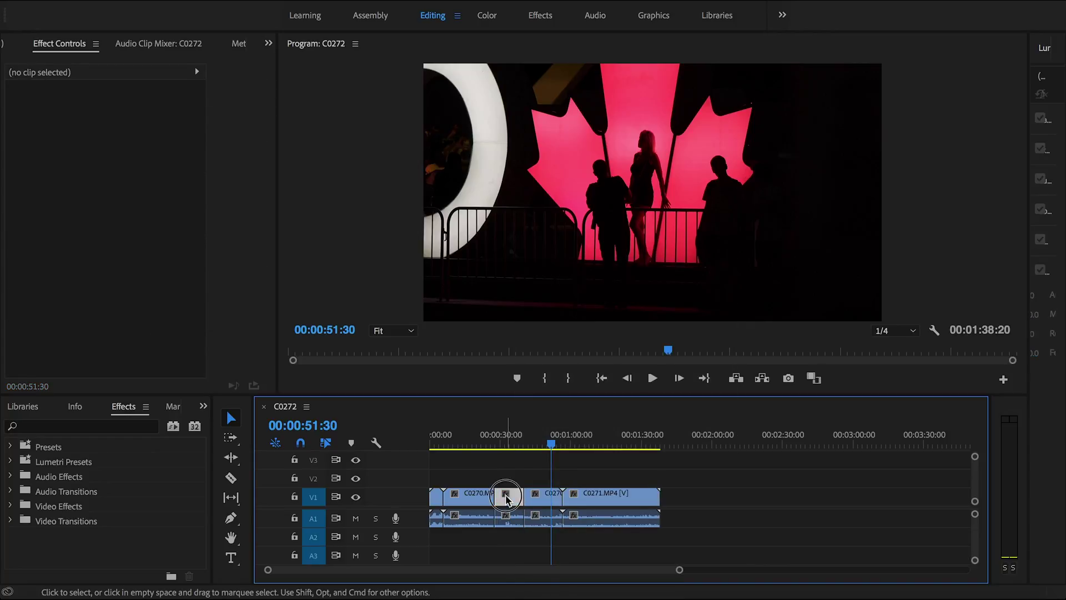
Select the unlinked video and audio of the middle piece separately, and delete only the audio part
left_click(510, 519)
left_click(510, 498)
left_click(509, 519)
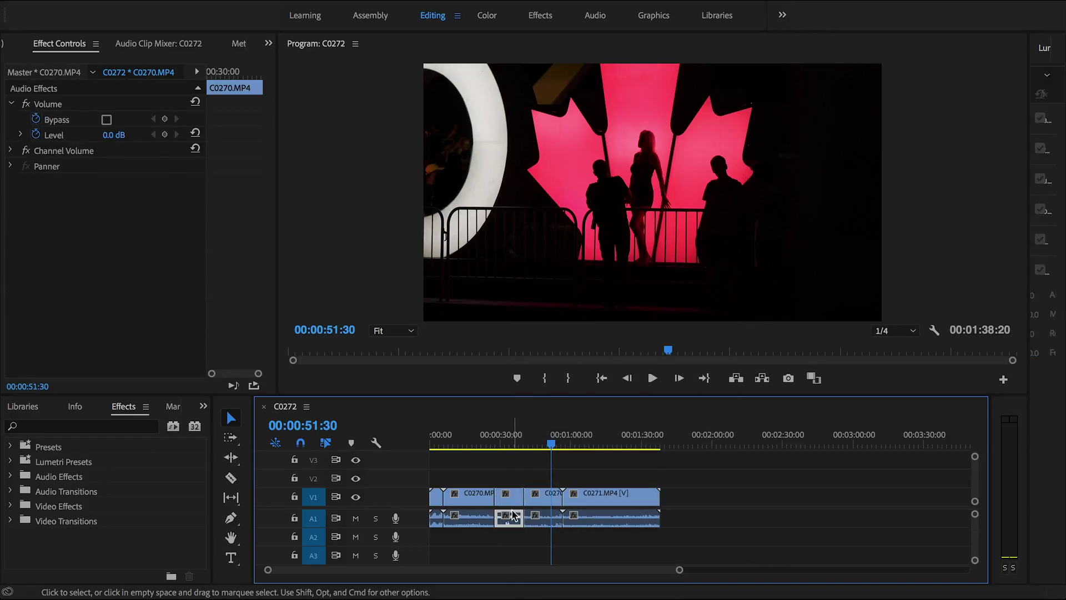
left_click(512, 500)
left_click(512, 499, "shift")
left_click(509, 519)
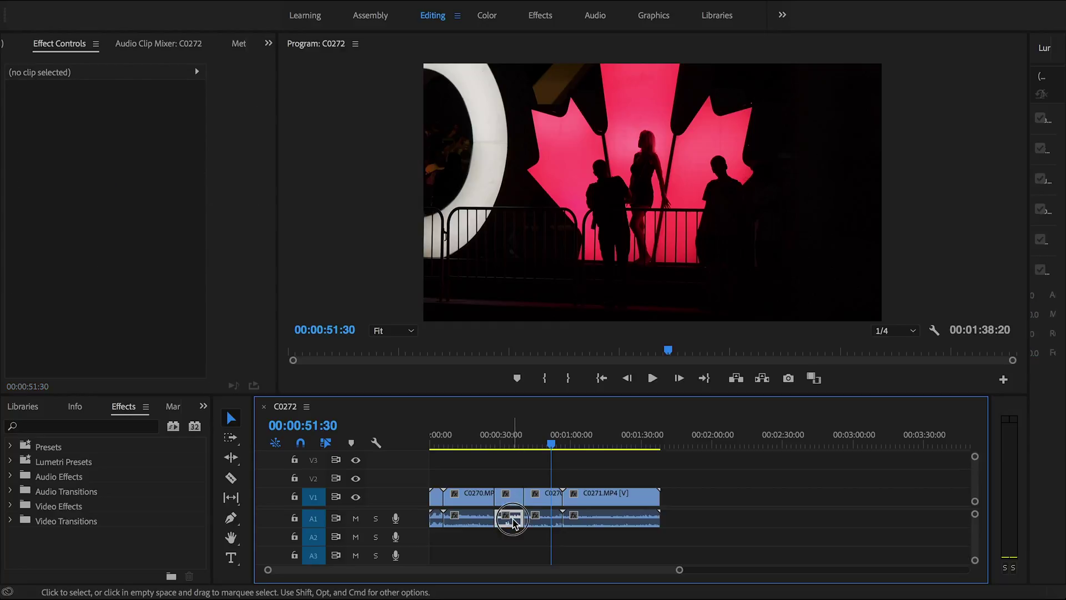
key("Delete")
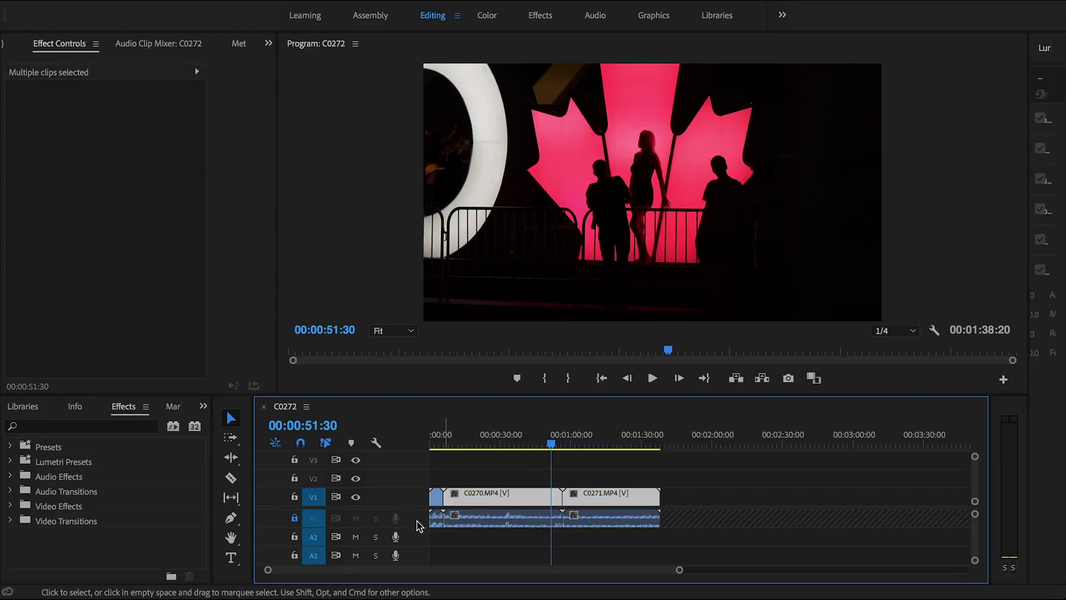
Toggle the lock on audio track A1, leave the track locked, and marquee-select across the timeline tracks
left_click(289, 518)
left_click(291, 519)
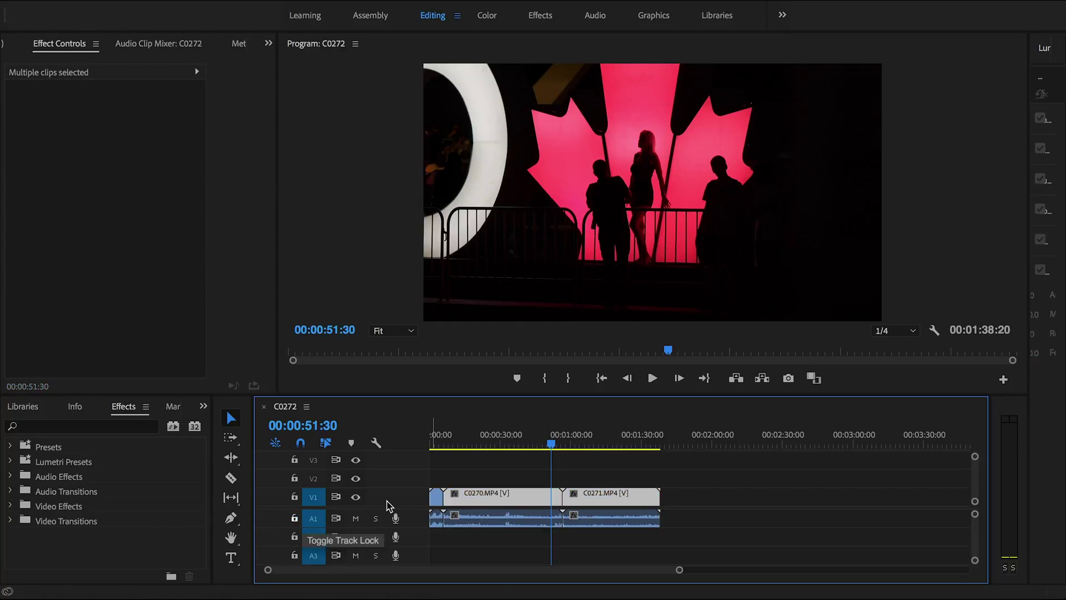
left_click(615, 481)
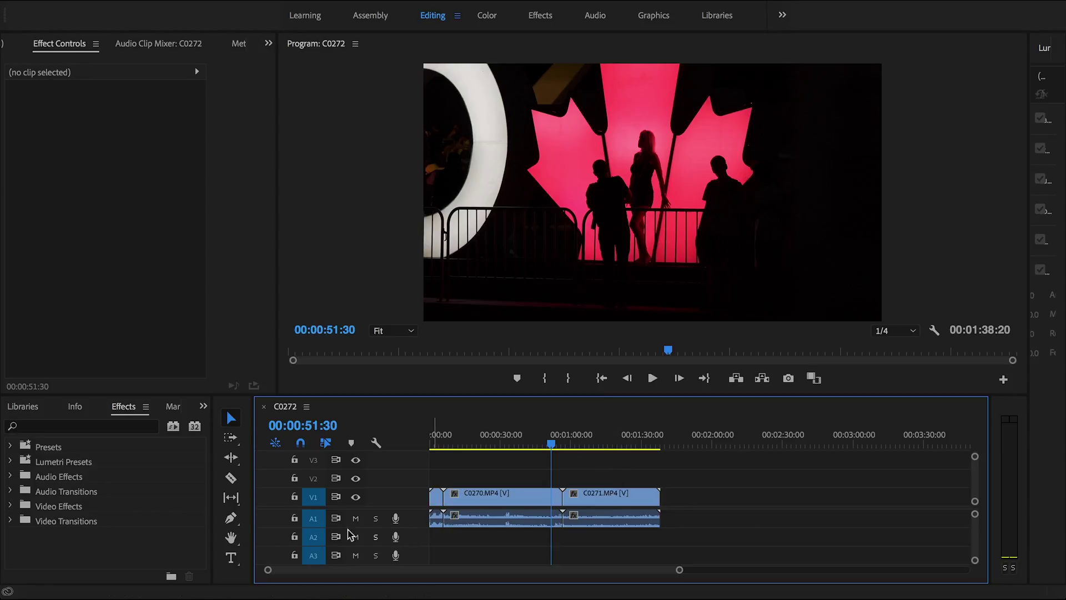
left_click(293, 519)
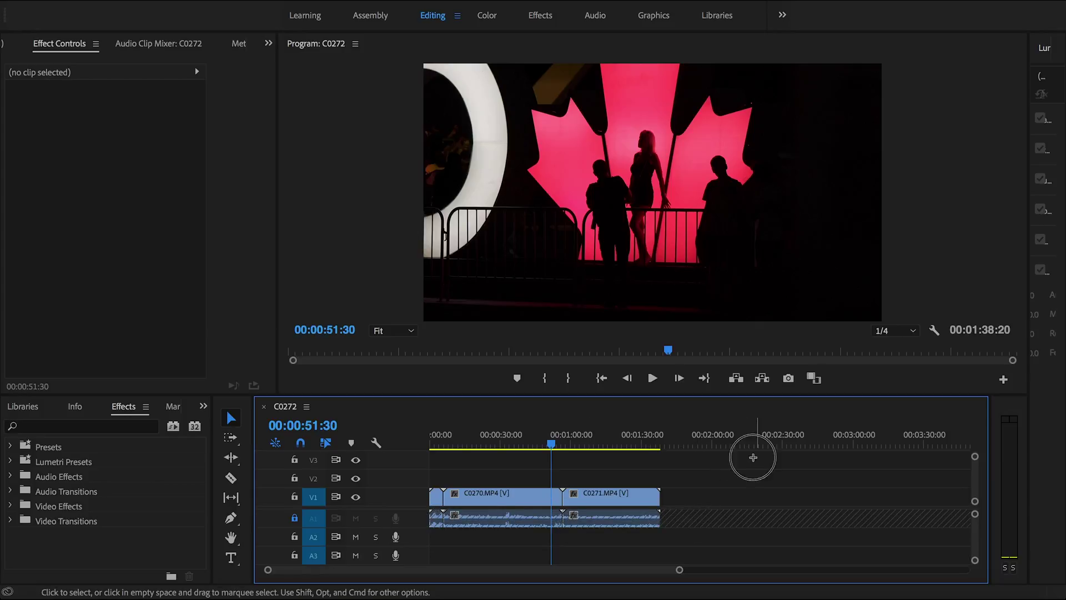
left_click_drag(756, 457, 350, 531)
With A1 locked, split the video of C0270.MP4 at two points and delete the middle video piece
key("c")
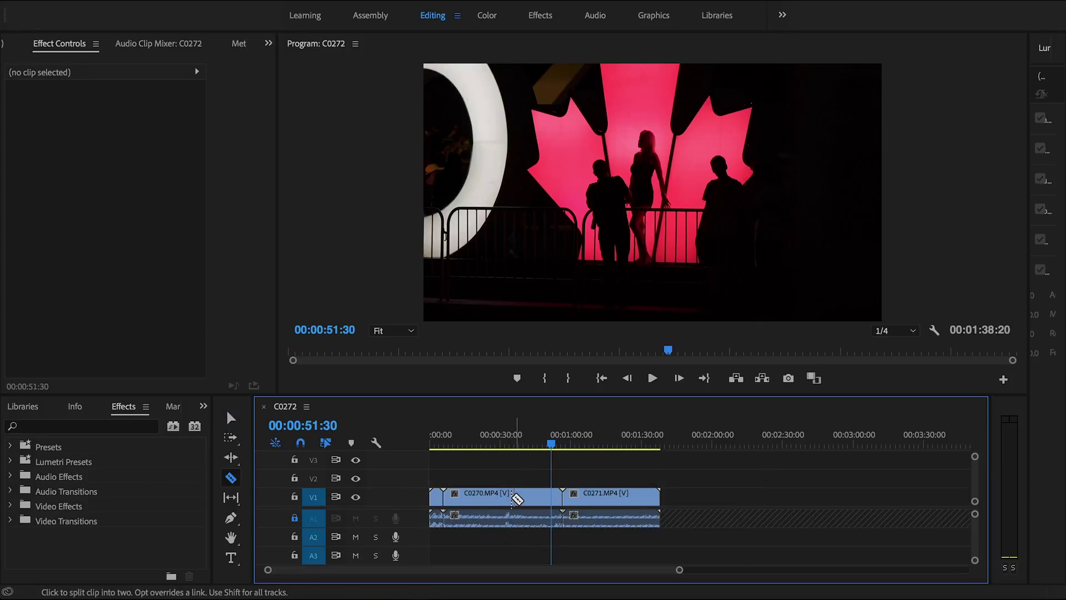
left_click(510, 496)
key("v")
key("c")
left_click(539, 496)
key("v")
left_click(524, 496)
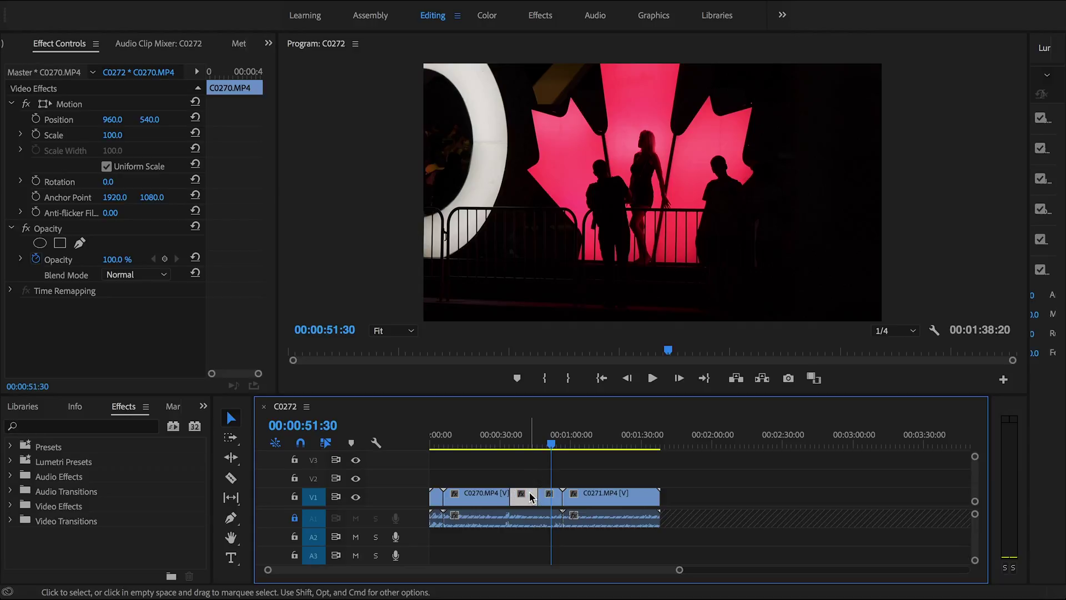
key("Delete")
Undo the video cuts and the deletion, and lock and unlock video track V1 with A1 unlocked
key("super+z")
key("super+z")
key("super+z")
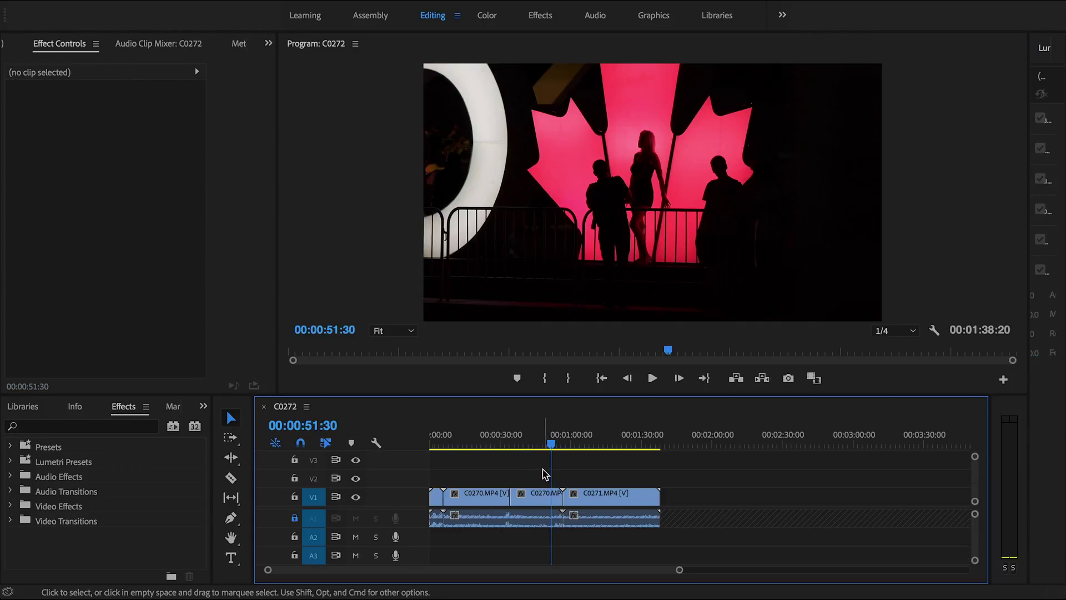
left_click(295, 497)
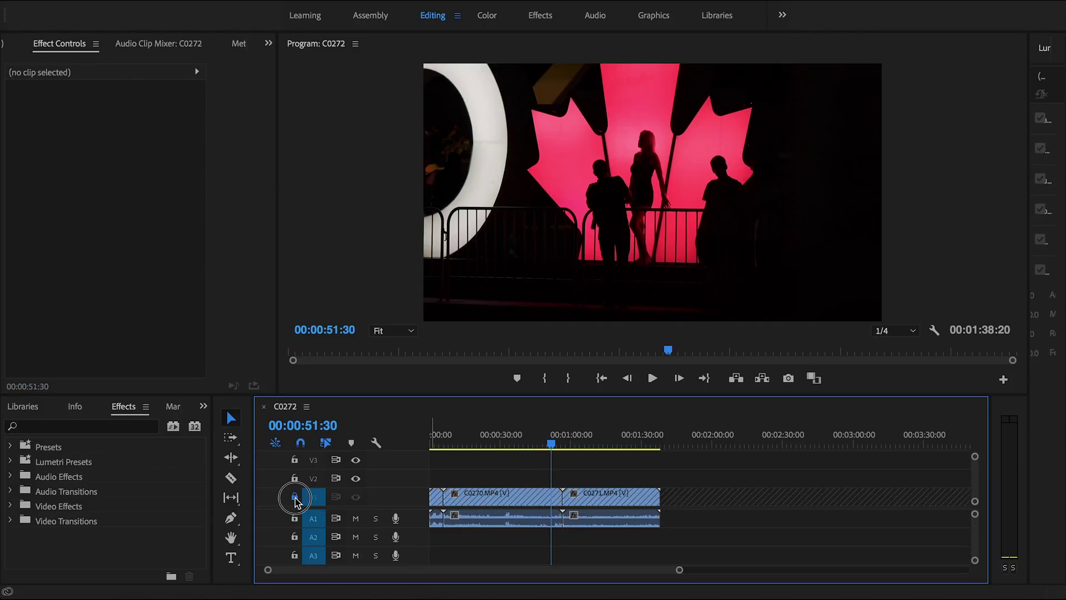
left_click(295, 497)
Select C0270.MP4 with the playhead at 00:00:15:37, view the Source monitor, and return to the clip's Effect Controls
left_click(467, 496)
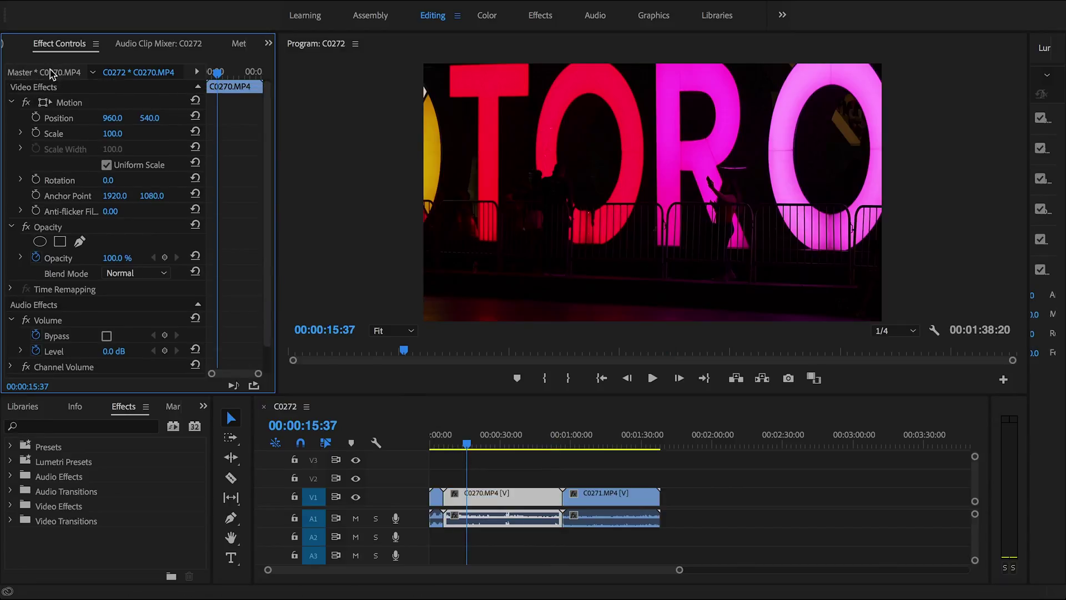
left_click(10, 50)
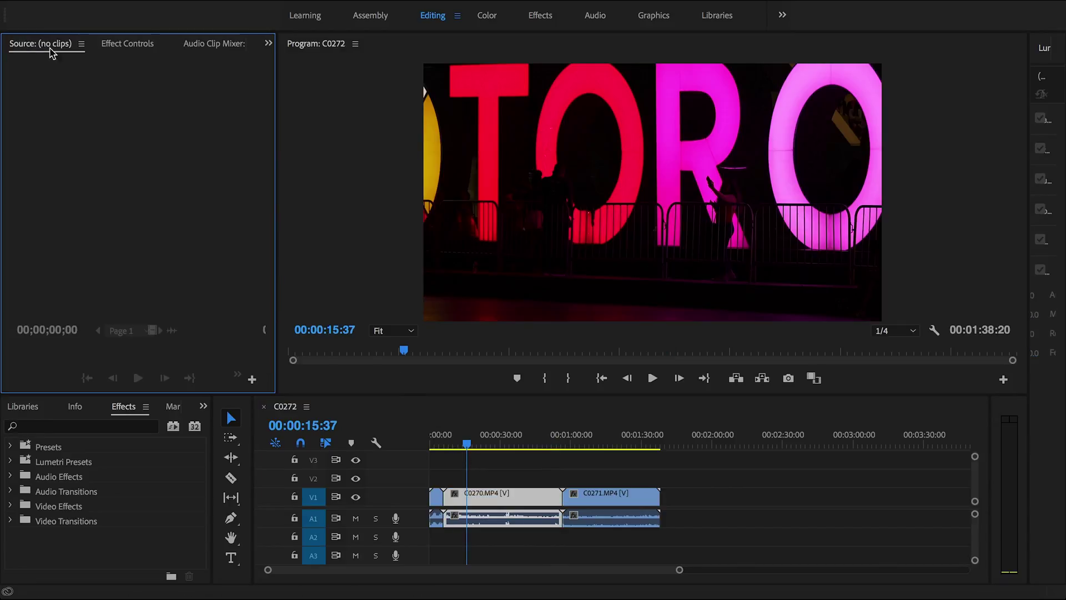
left_click(122, 49)
left_click(511, 496)
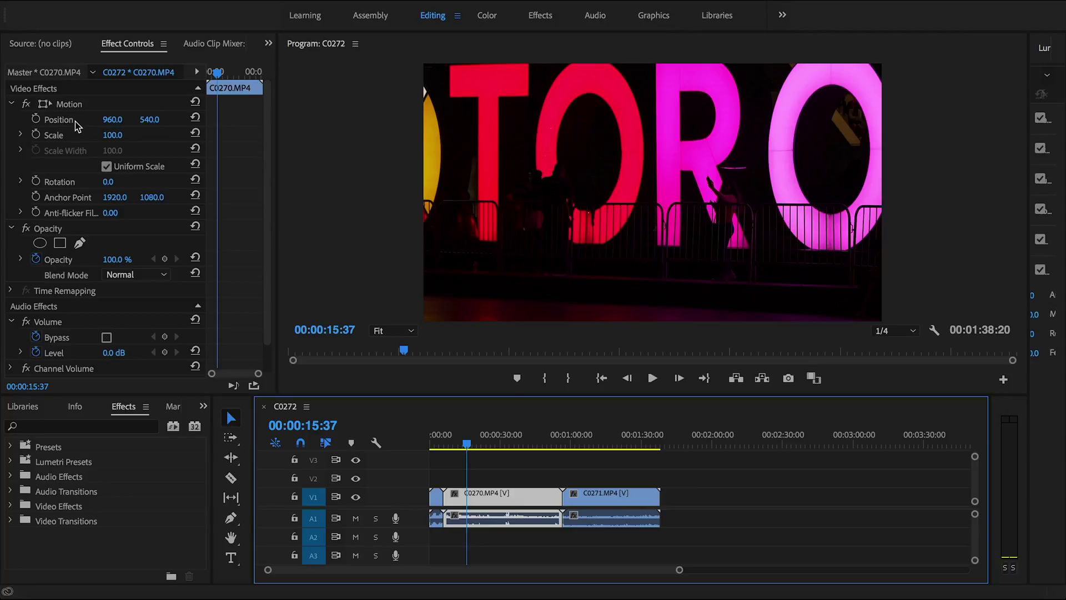
Try changing the horizontal and vertical Position of C0270.MP4, undoing each change
left_click_drag(112, 121, 11, 120)
key("ctrl+z")
left_click_drag(152, 119, 134, 135)
key("ctrl+z")
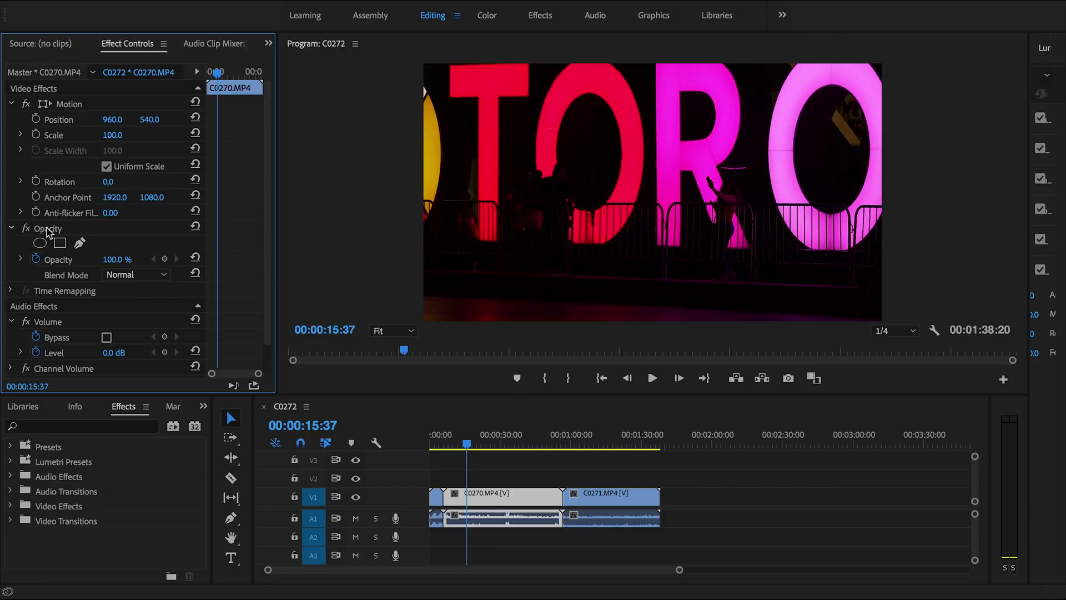
Set the opacity of C0270.MP4 to 35%, move its video to track V3, and slide C0271.MP4 earlier underneath it
left_click_drag(109, 260, 73, 259)
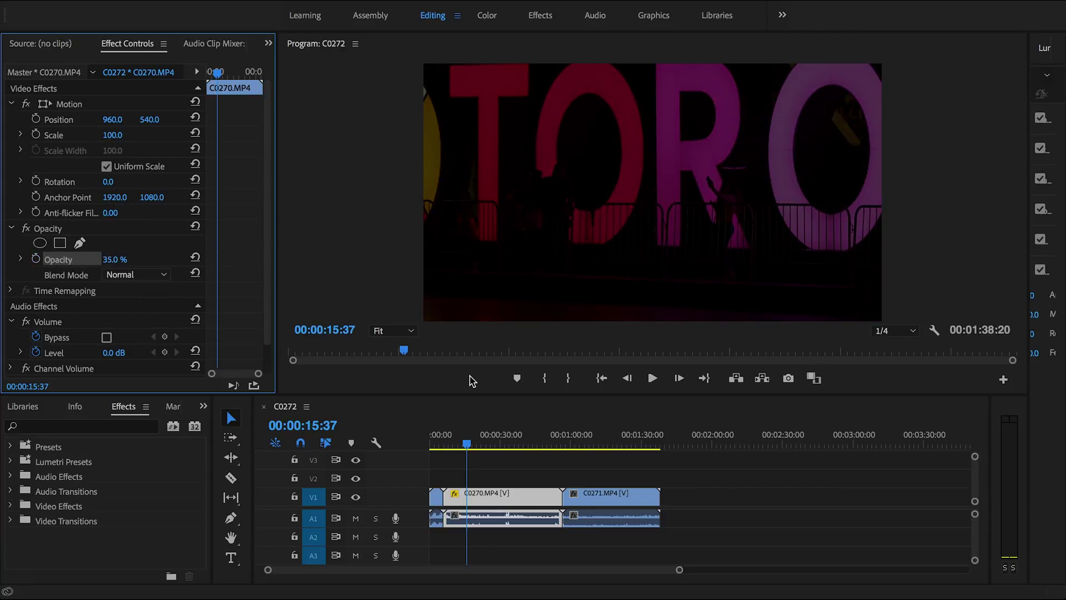
left_click_drag(493, 496, 493, 460)
left_click(561, 503)
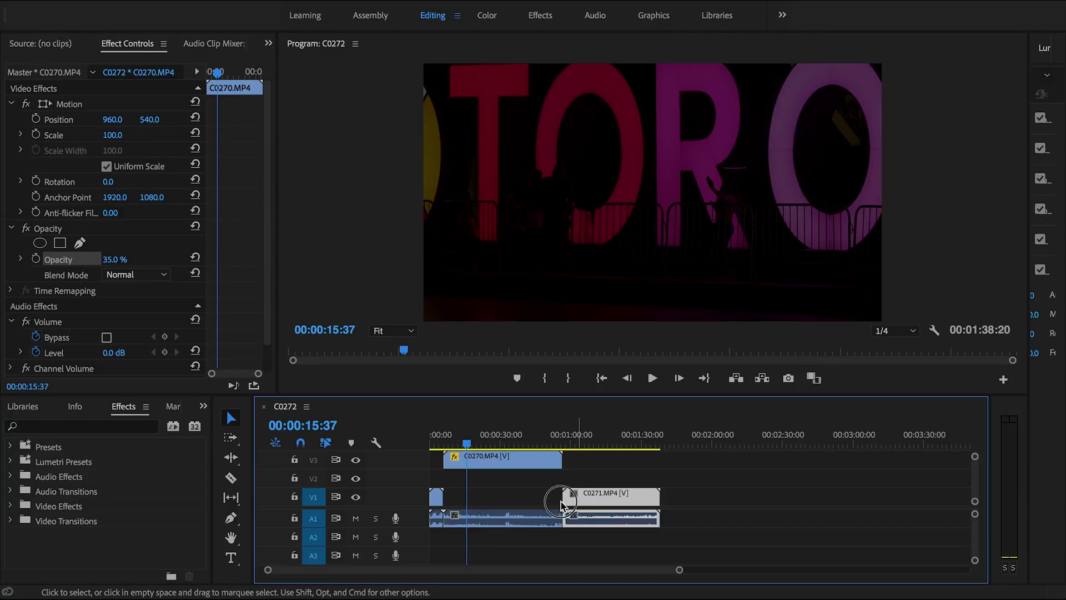
left_click_drag(561, 502, 531, 502)
left_click(544, 435)
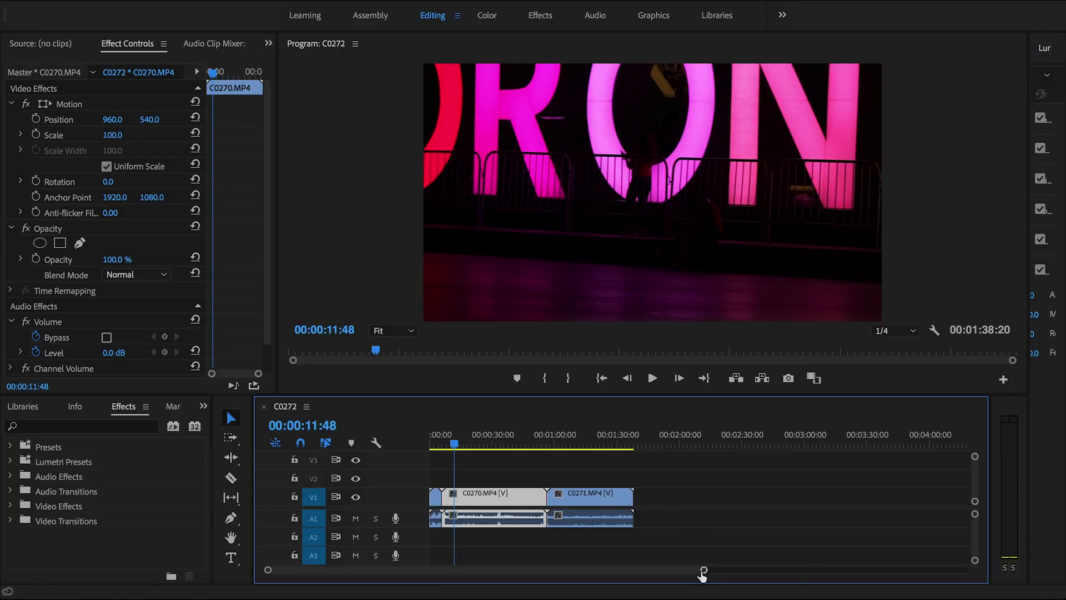
Try different zoom levels on the timeline
left_click_drag(704, 575, 816, 571)
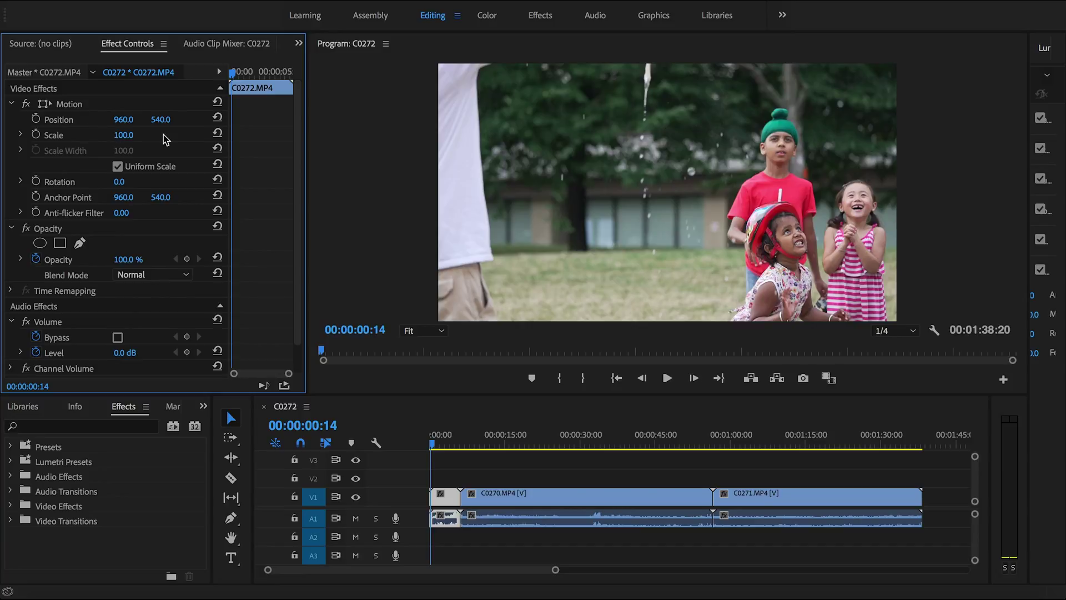
Animate the Scale of C0272.MP4 with keyframes, from 100 near the clip's start to 180 about three seconds in
left_click(35, 135)
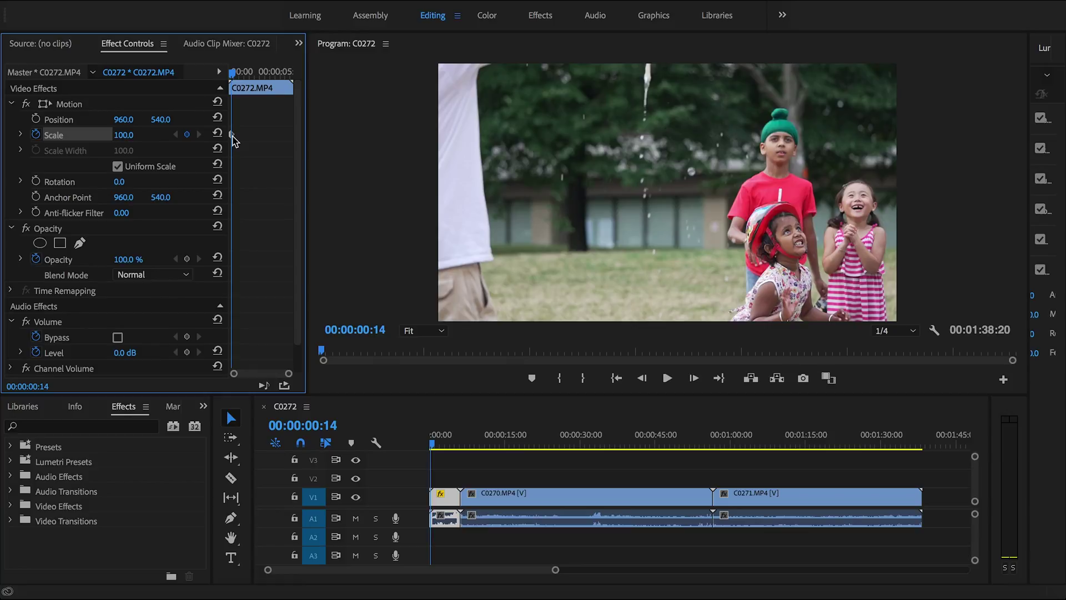
left_click_drag(235, 79, 265, 83)
left_click_drag(125, 135, 230, 158)
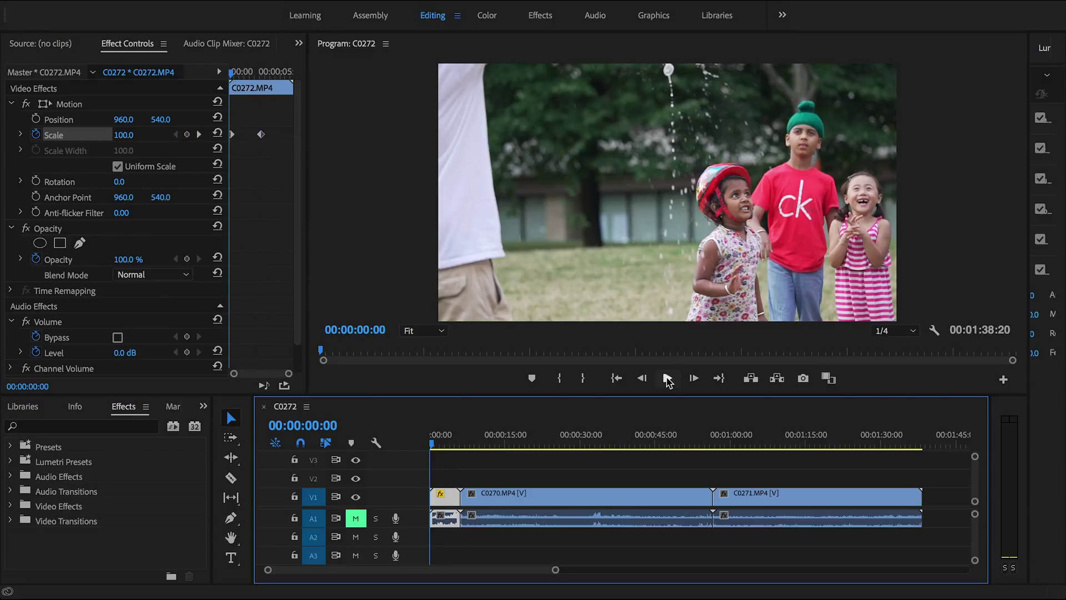
Play C0272.MP4 from its start and scrub between its two Scale keyframes to review the zoom
left_click(668, 379)
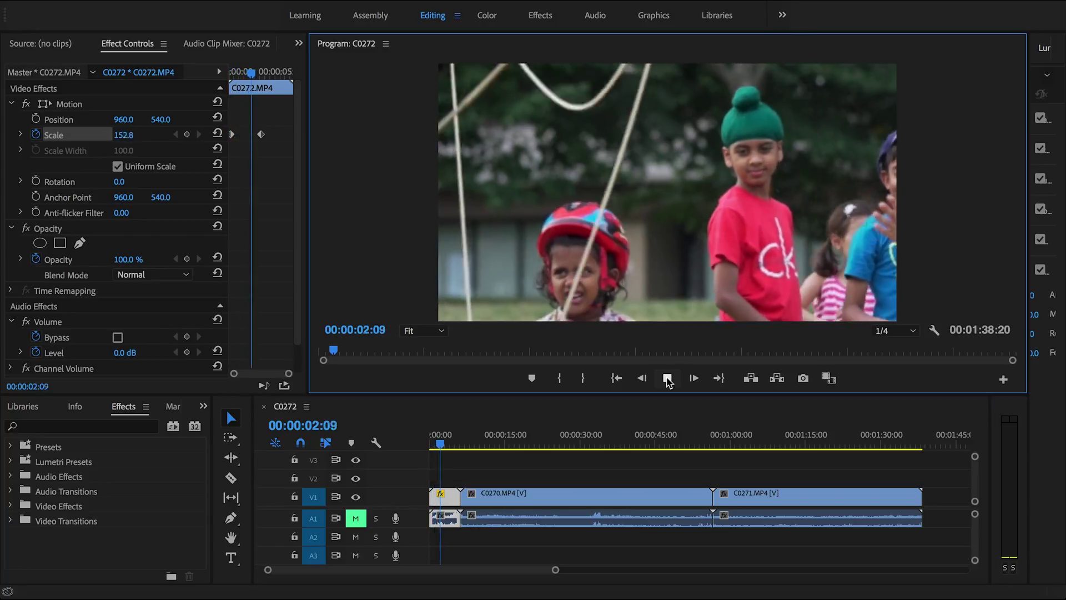
key("space")
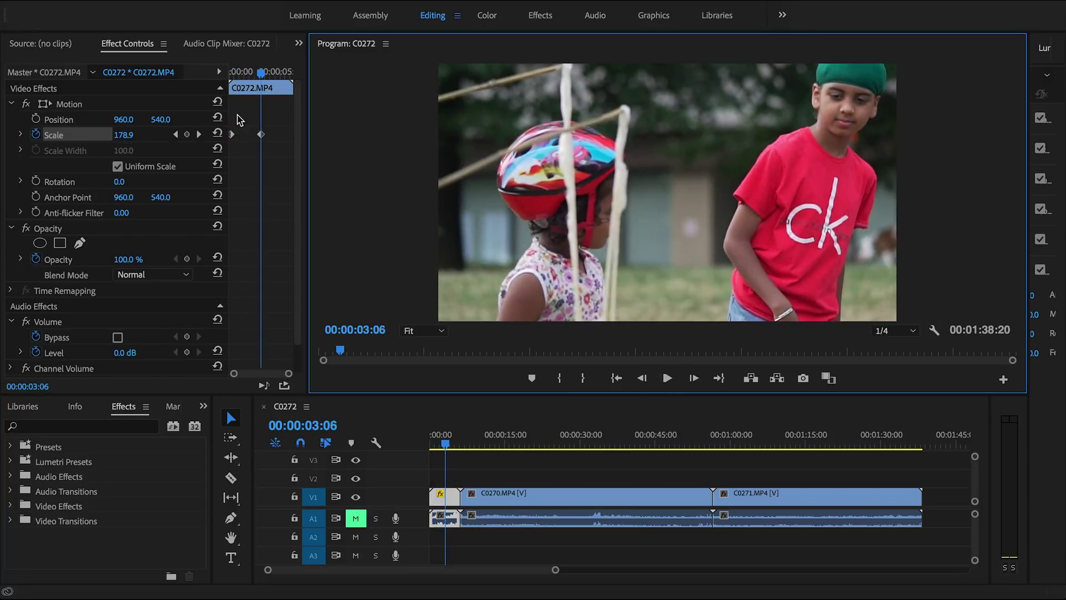
left_click(247, 130)
left_click(228, 76)
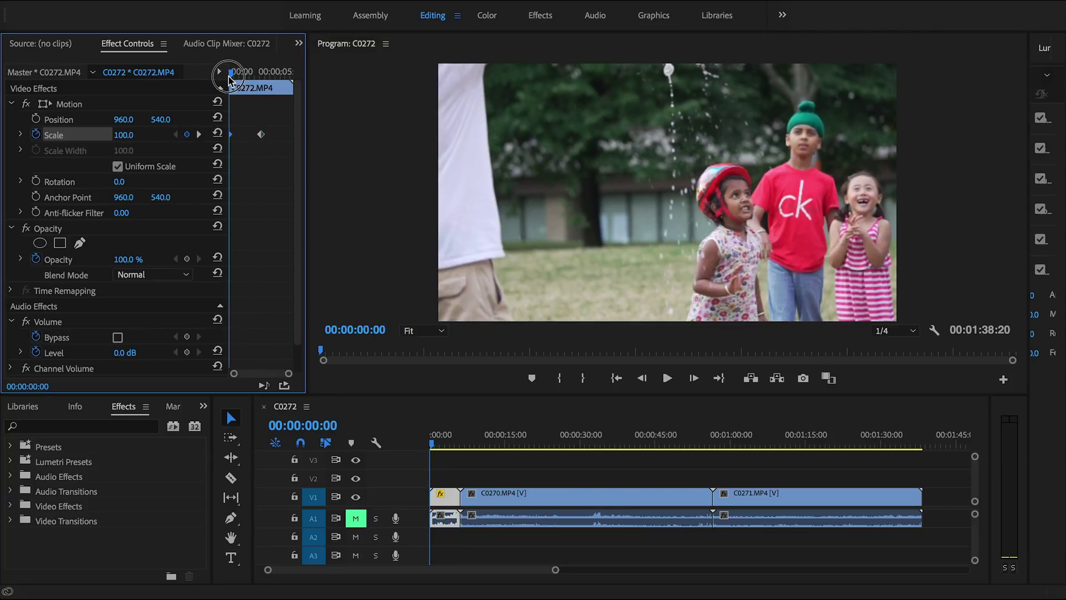
left_click_drag(228, 77, 265, 78)
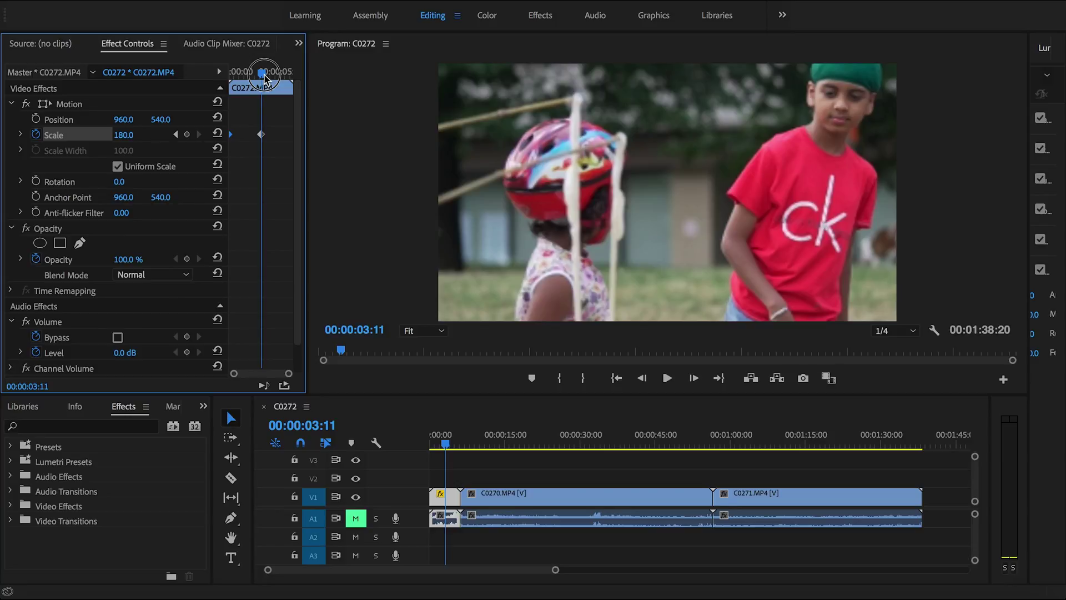
left_click_drag(264, 78, 241, 82)
Keyframe the vertical Position of C0272.MP4 from 1099 at its start to the default 540 at 00:00:03:11, and play it back
key("Home")
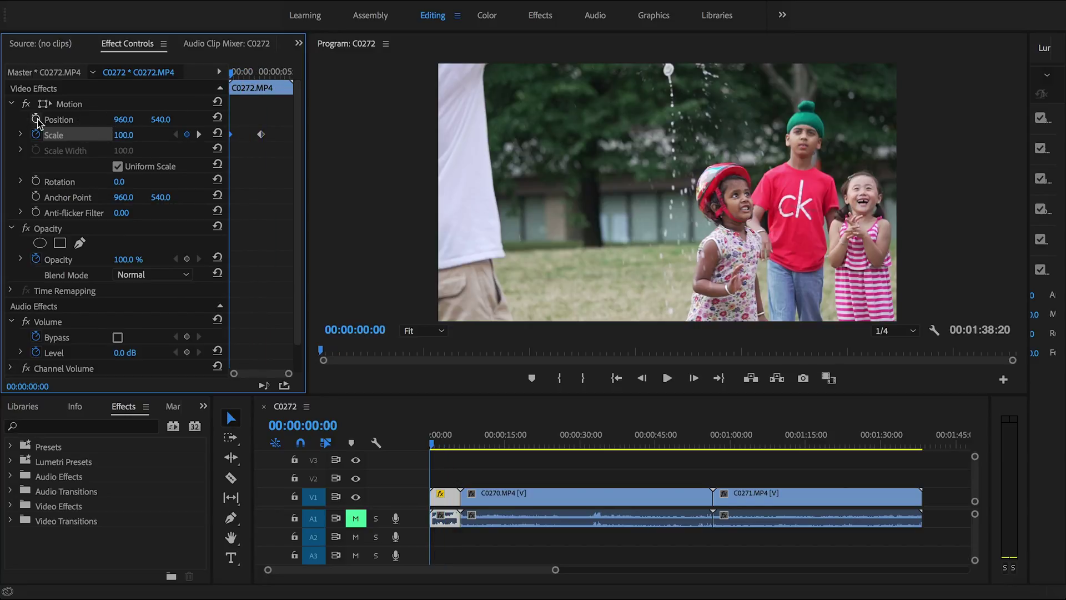
left_click(36, 119)
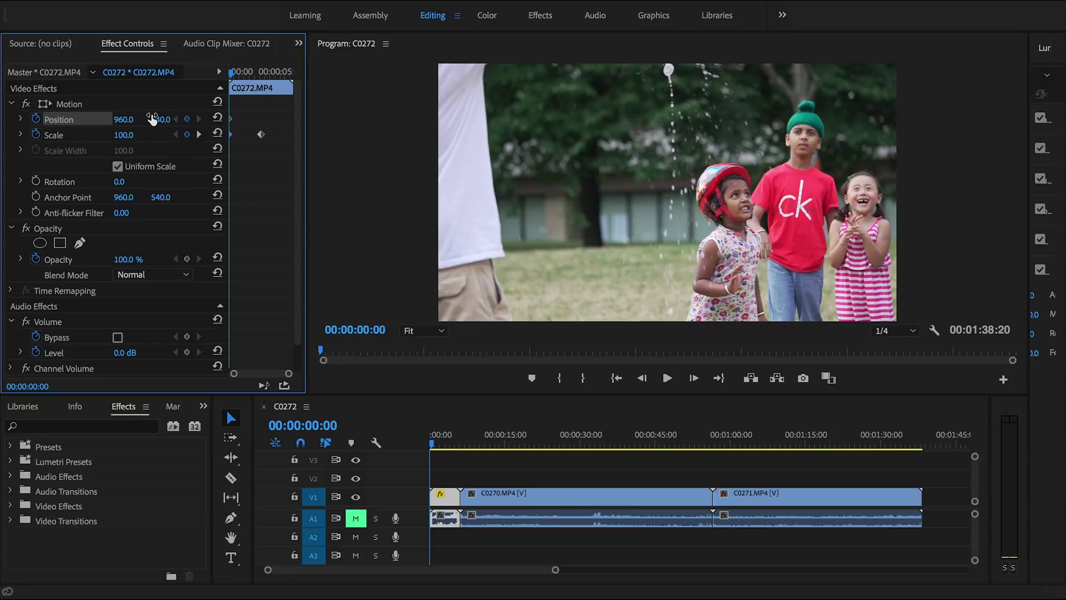
left_click_drag(152, 119, 463, 120)
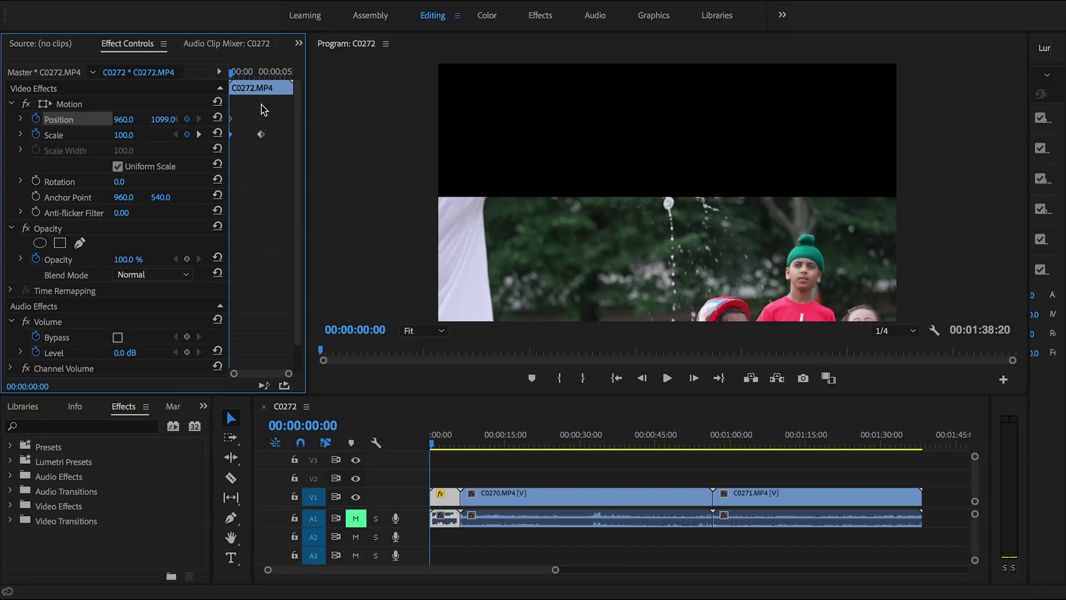
left_click_drag(242, 83, 261, 79)
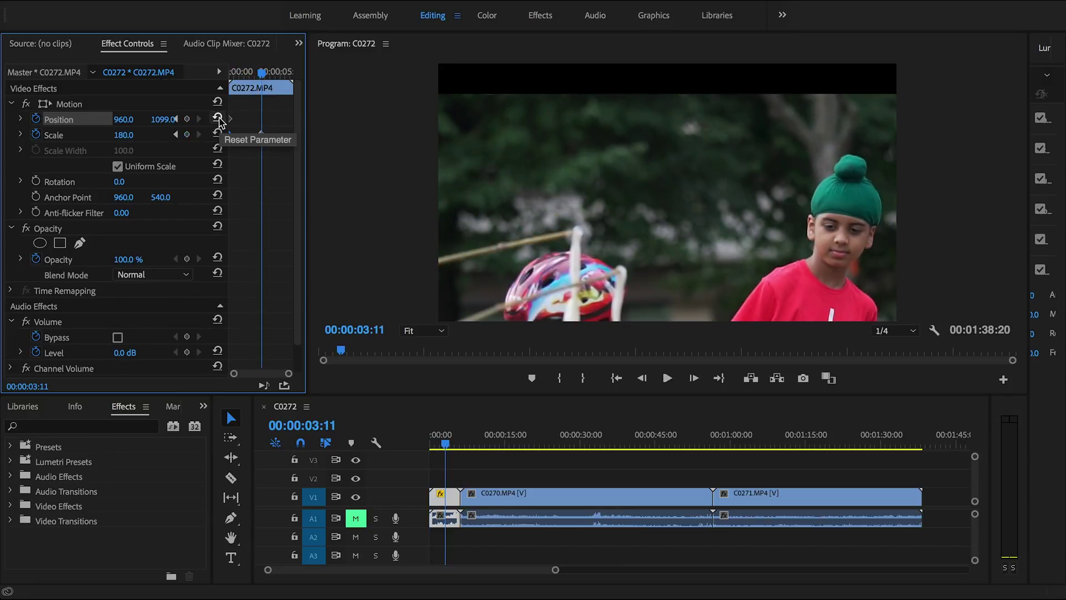
left_click(218, 119)
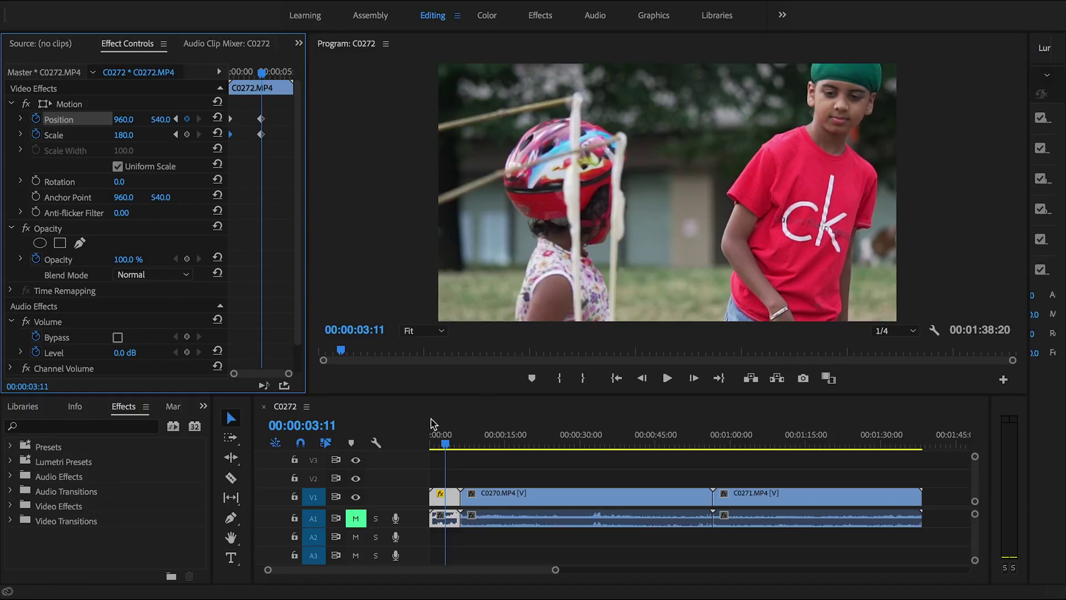
left_click_drag(445, 442, 404, 442)
key("space")
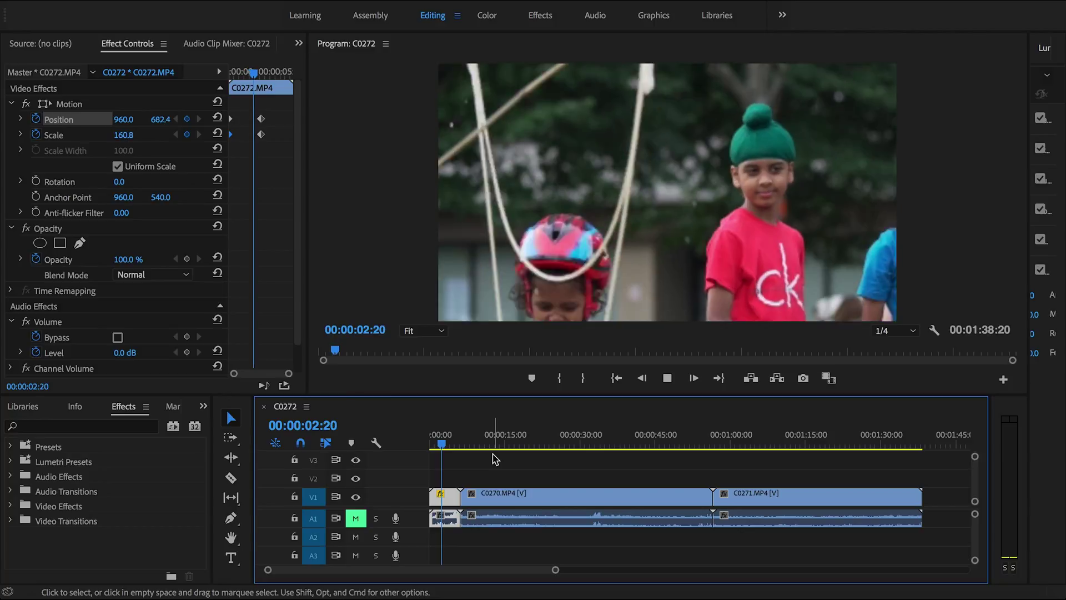
key("space")
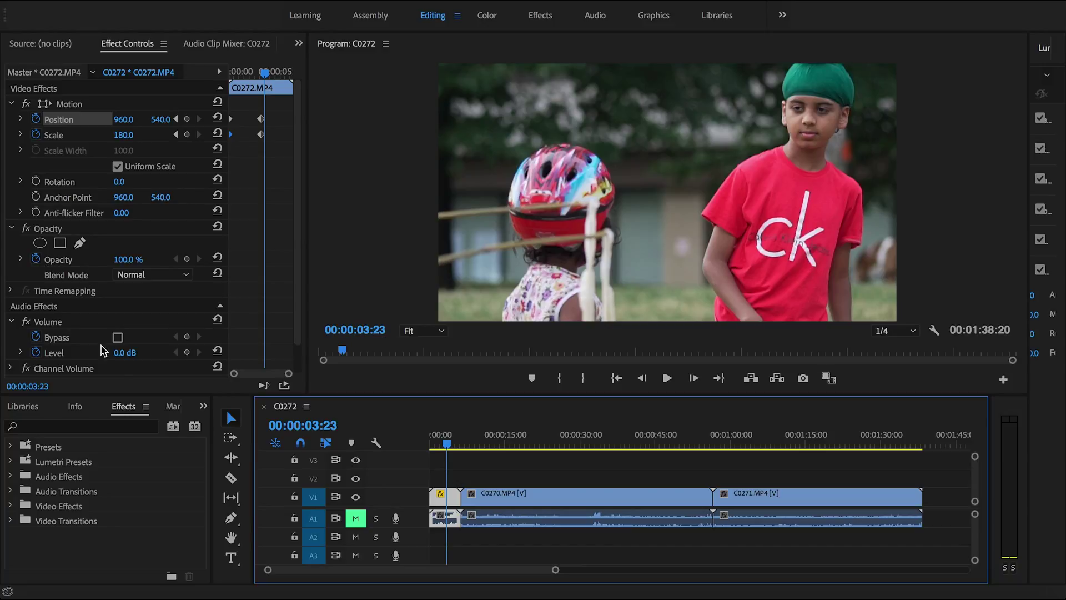
Browse the video effects and apply Gaussian Blur from Blur & Sharpen to C0272.MP4
left_click(10, 506)
scroll(62, 508, "down", 5)
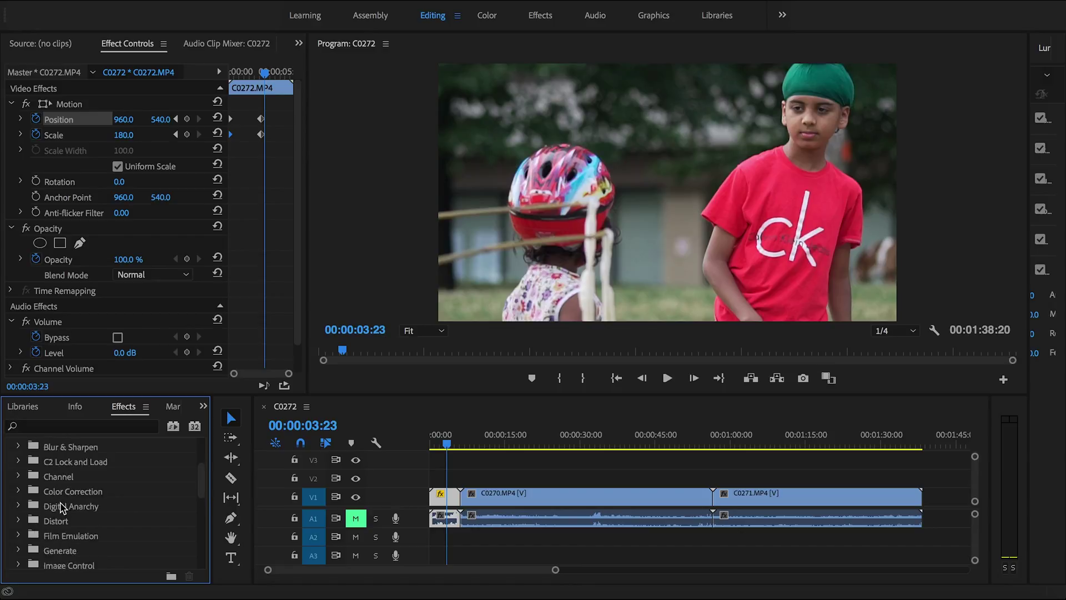
scroll(62, 507, "down", 8)
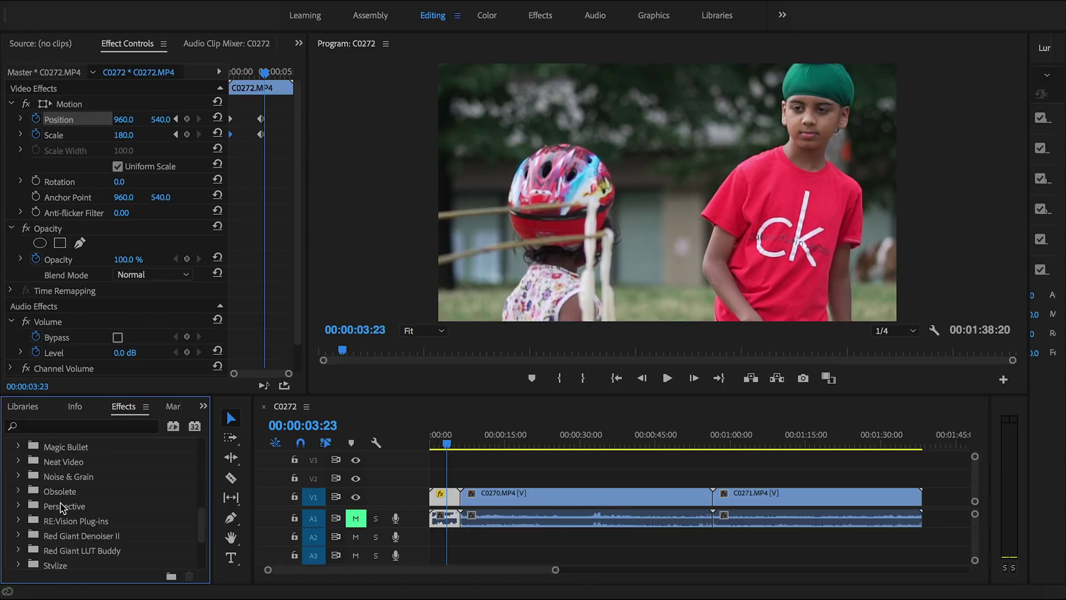
scroll(62, 506, "down", 3)
scroll(62, 505, "up", 6)
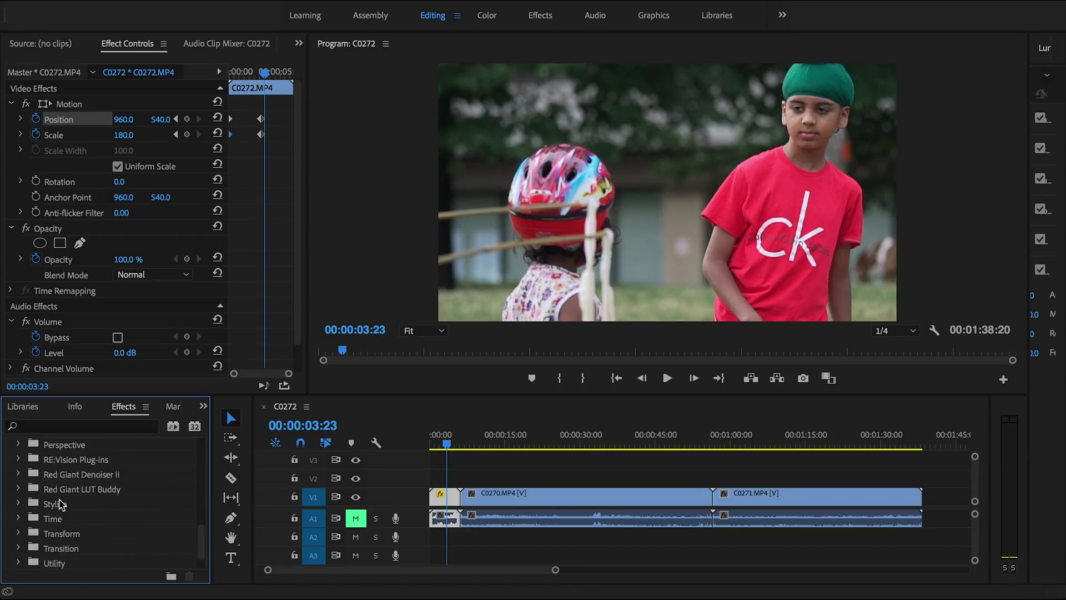
scroll(62, 505, "up", 4)
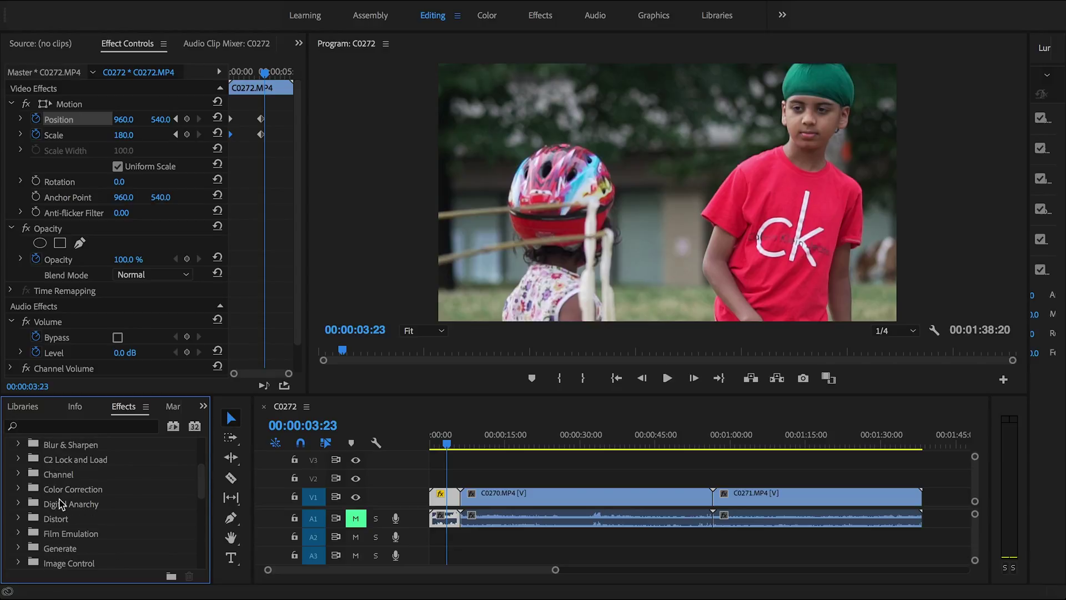
scroll(16, 522, "up", 1)
left_click(19, 459)
left_click(19, 460)
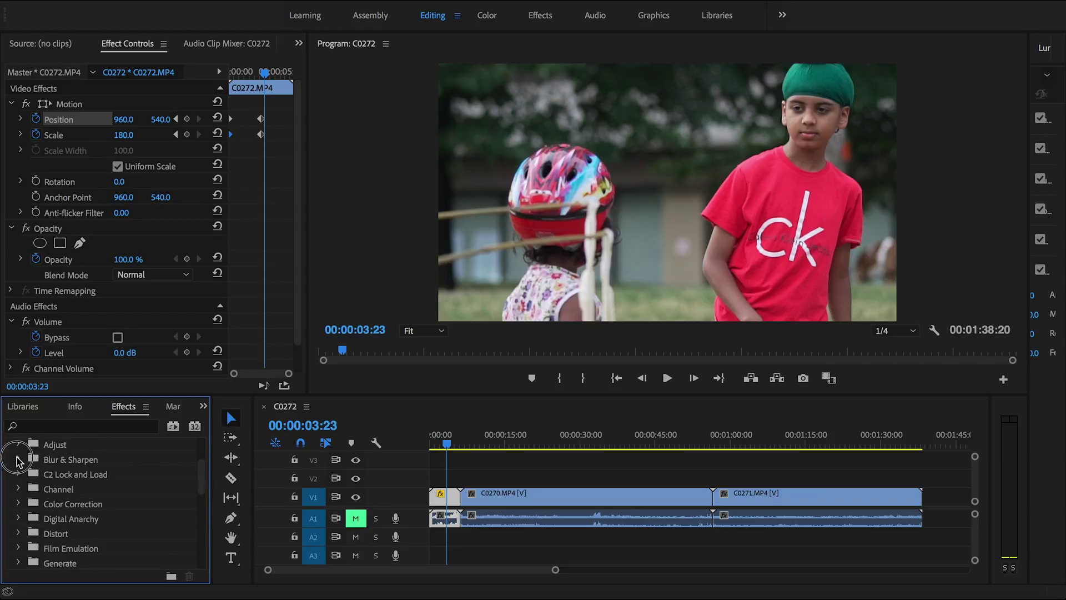
left_click(19, 459)
left_click(76, 516)
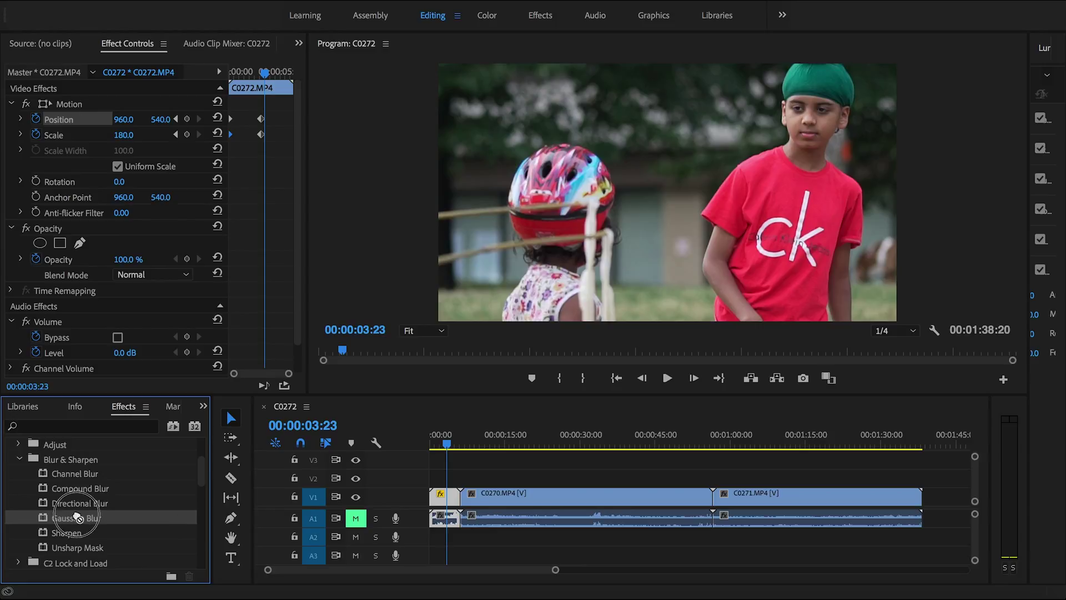
left_click_drag(72, 518, 450, 496)
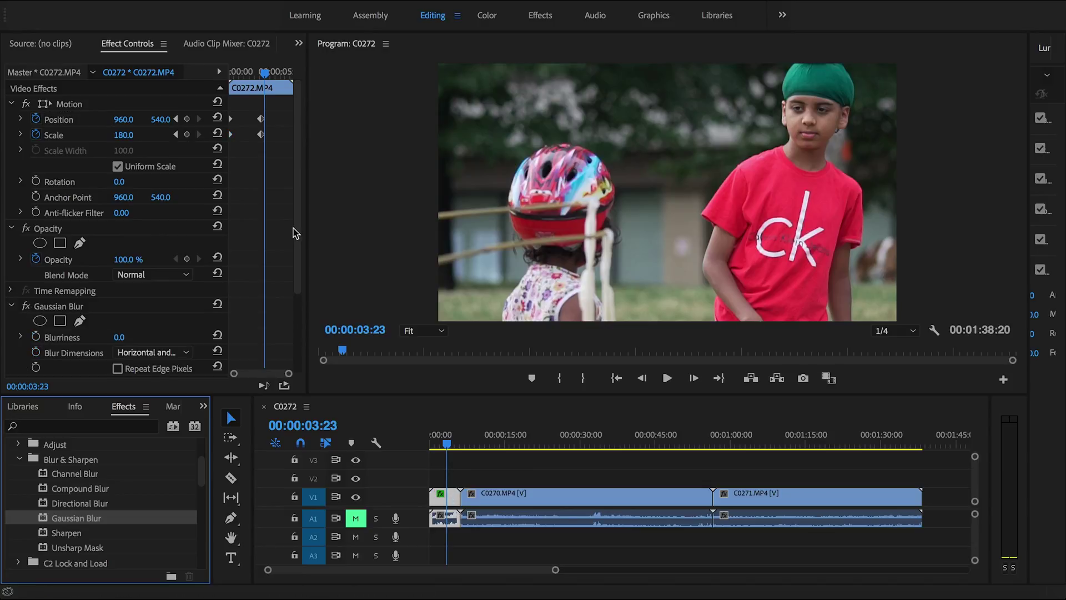
Keyframe the Gaussian Blur's Blurriness from 90 at the start of C0272.MP4 to 0 at 00:00:03:23, and play it back
scroll(102, 287, "down", 4)
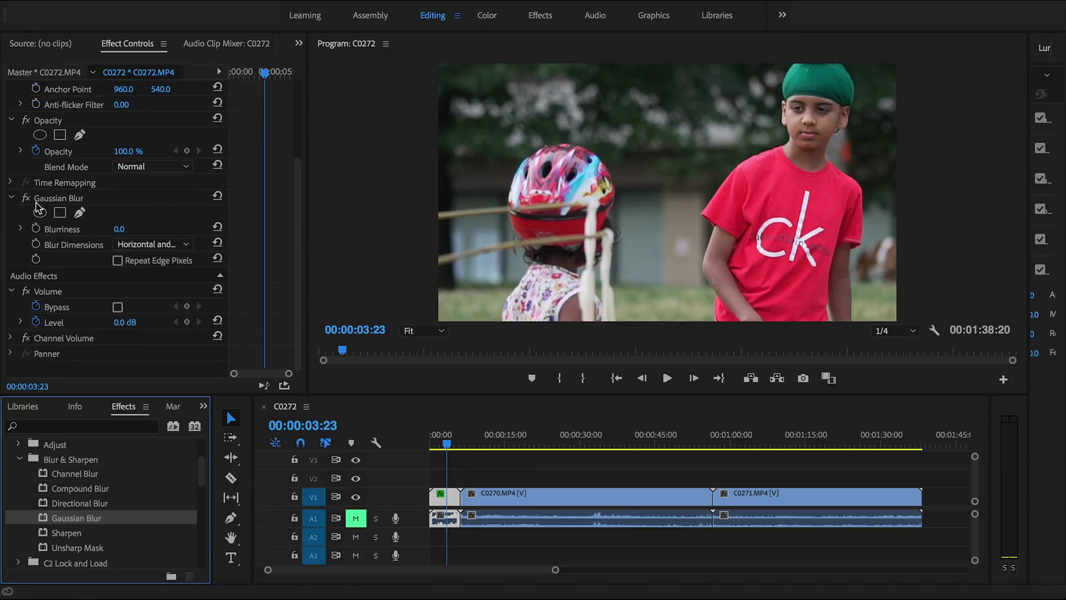
left_click_drag(119, 229, 169, 228)
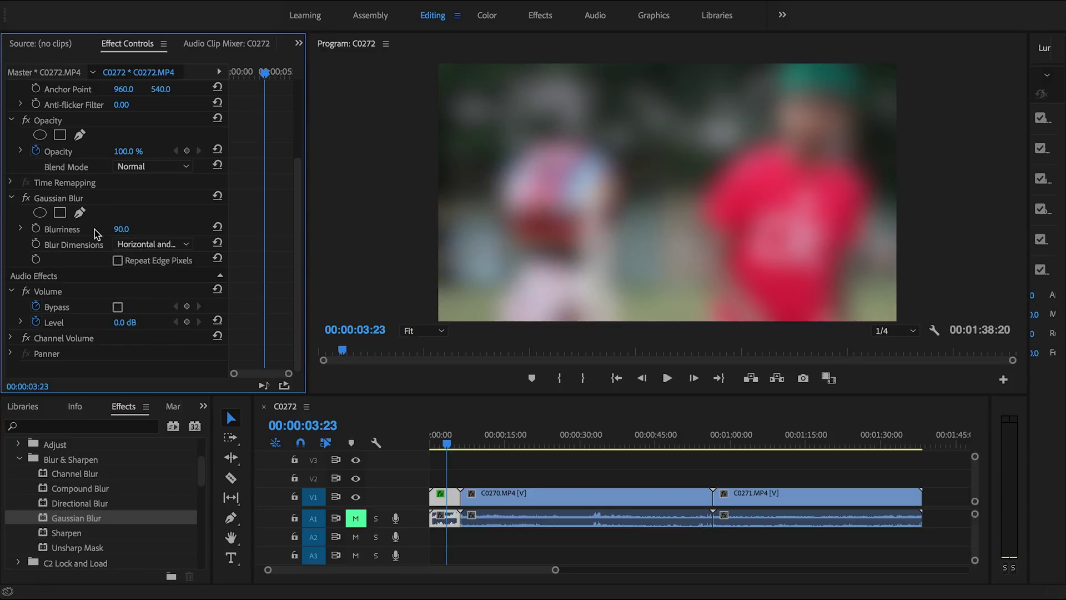
left_click(35, 228)
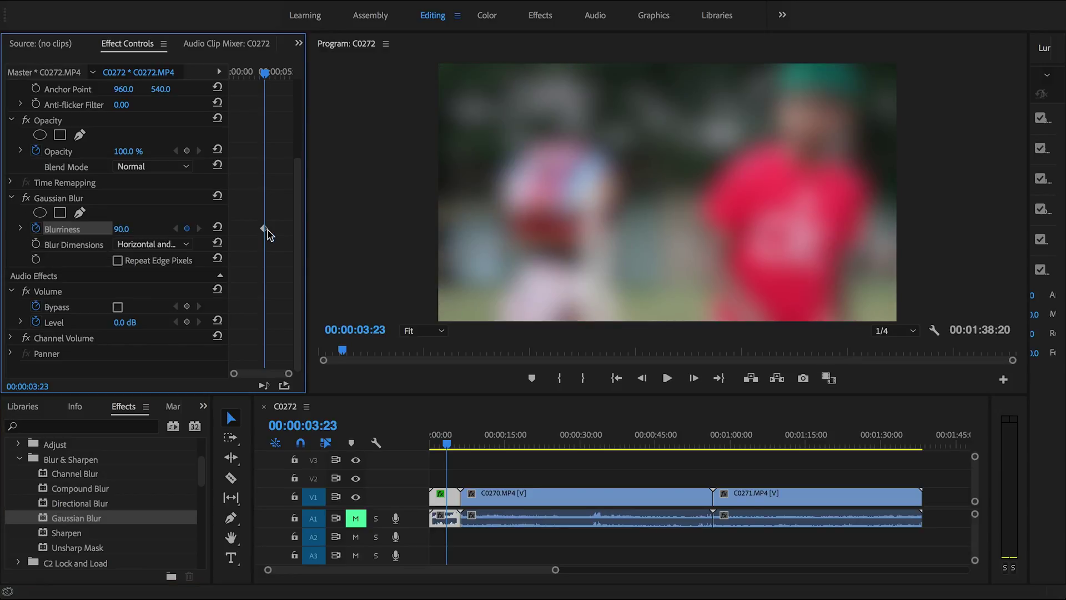
left_click_drag(265, 229, 217, 232)
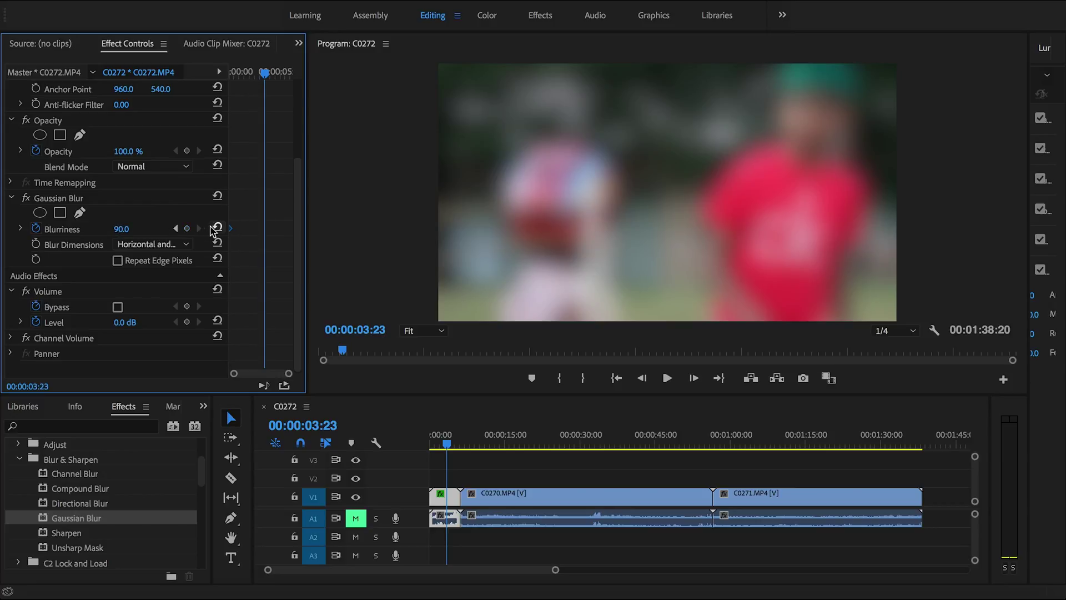
left_click(216, 228)
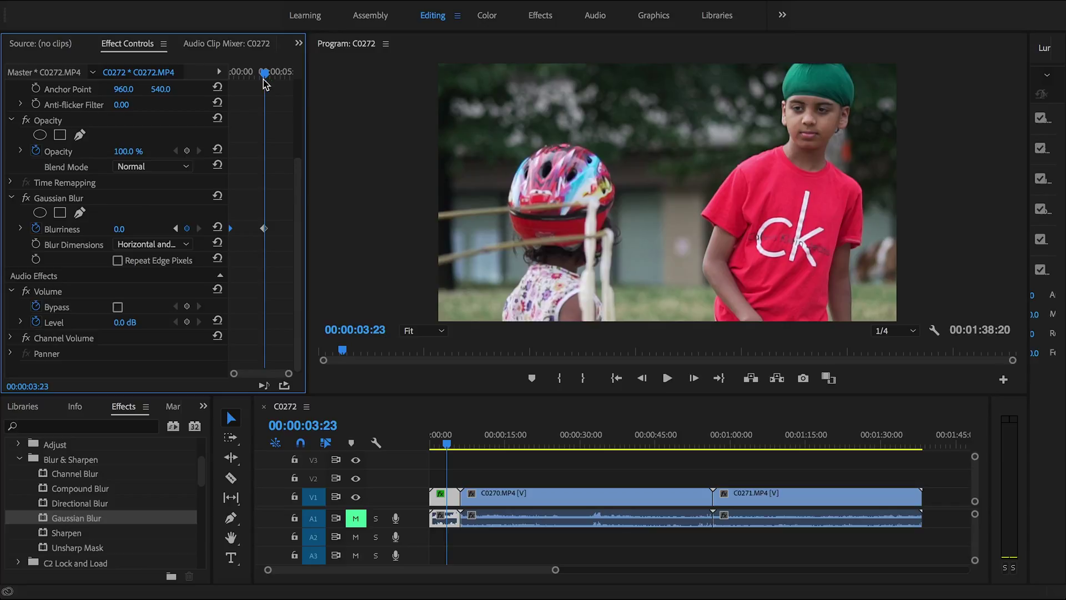
left_click_drag(265, 83, 198, 85)
key("space")
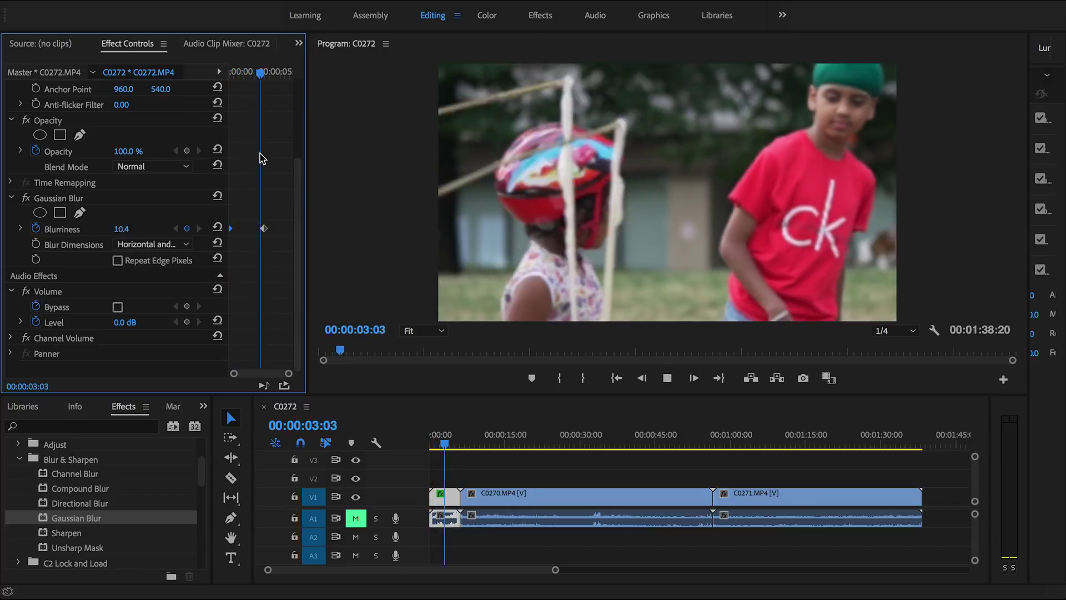
key("space")
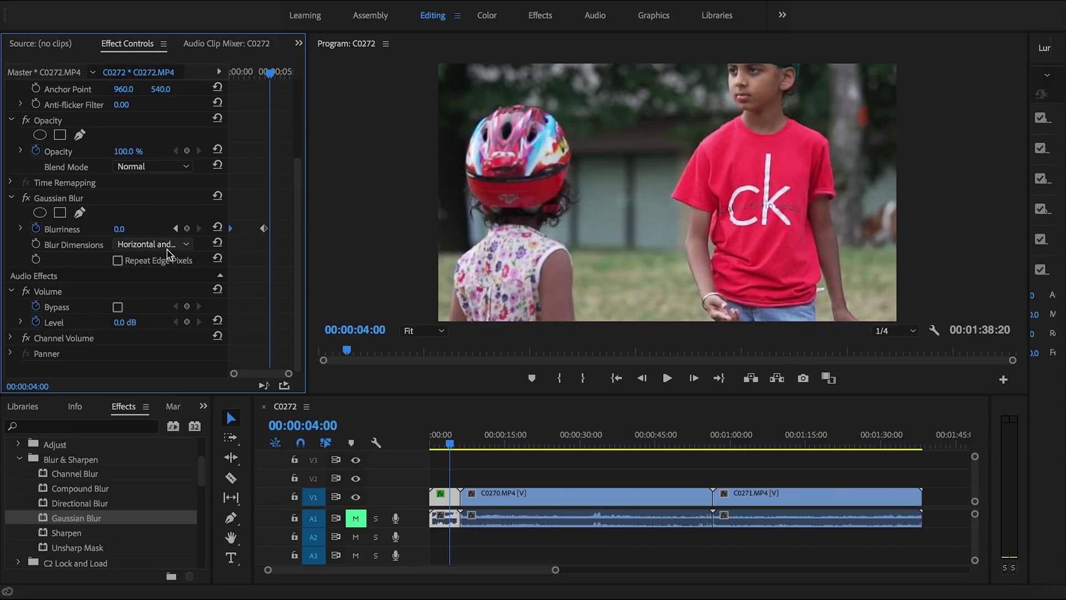
Try deleting the second Blurriness keyframe, undo that, and move the keyframe earlier to about 00:00:01:11
left_click(265, 229)
key("Delete")
key("ctrl+z")
left_click_drag(264, 230, 241, 230)
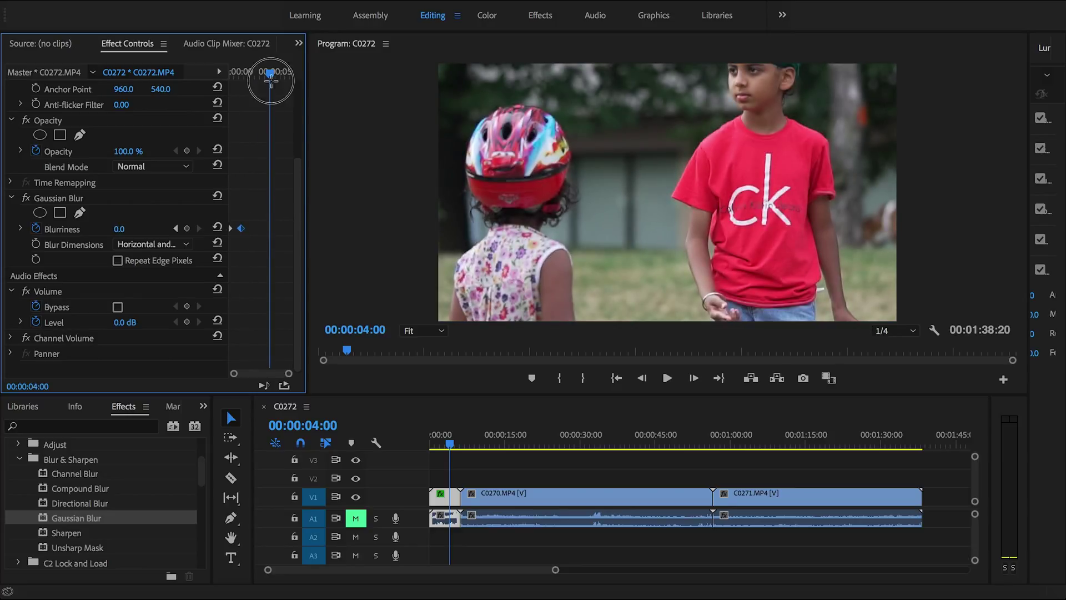
left_click(242, 72)
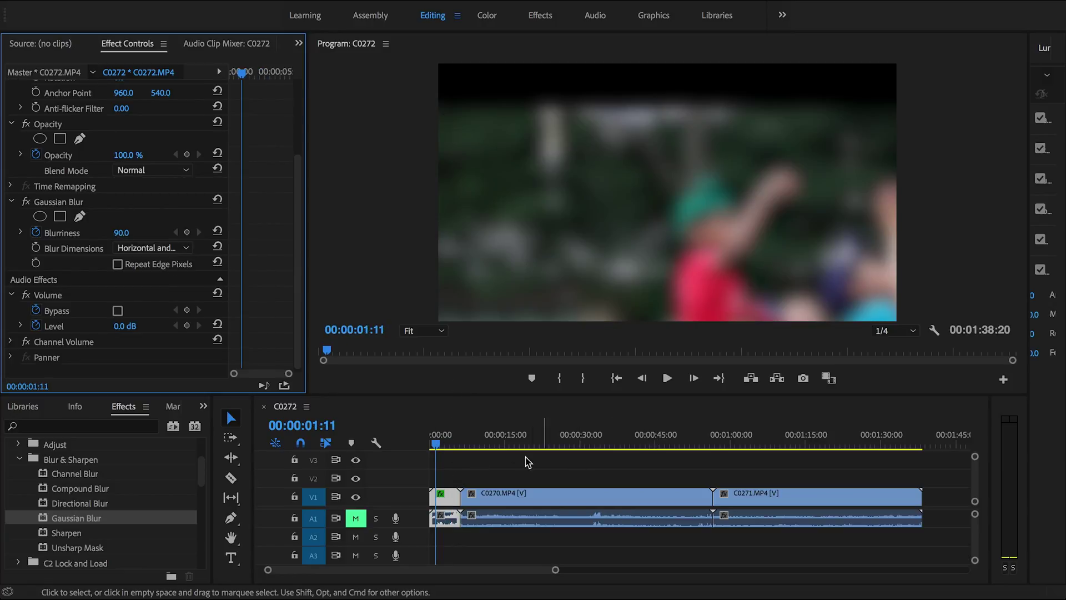
Copy the Gaussian Blur effect from C0272.MP4 and paste it onto C0270.MP4, viewing the result at 00:00:11:19
left_click(70, 204)
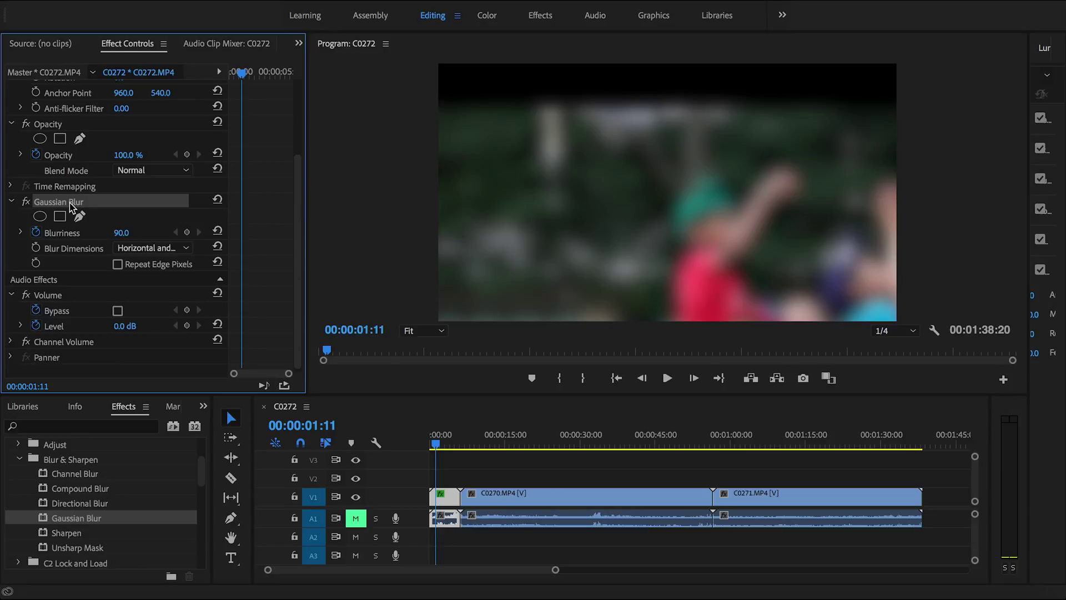
right_click(71, 204)
left_click(113, 291)
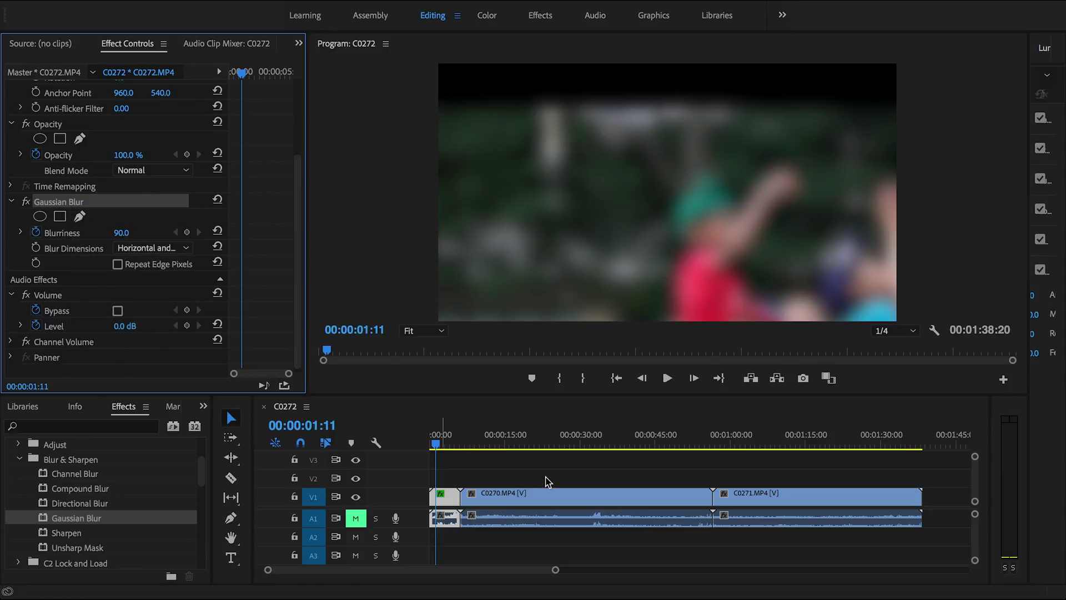
left_click(491, 496)
left_click(486, 442)
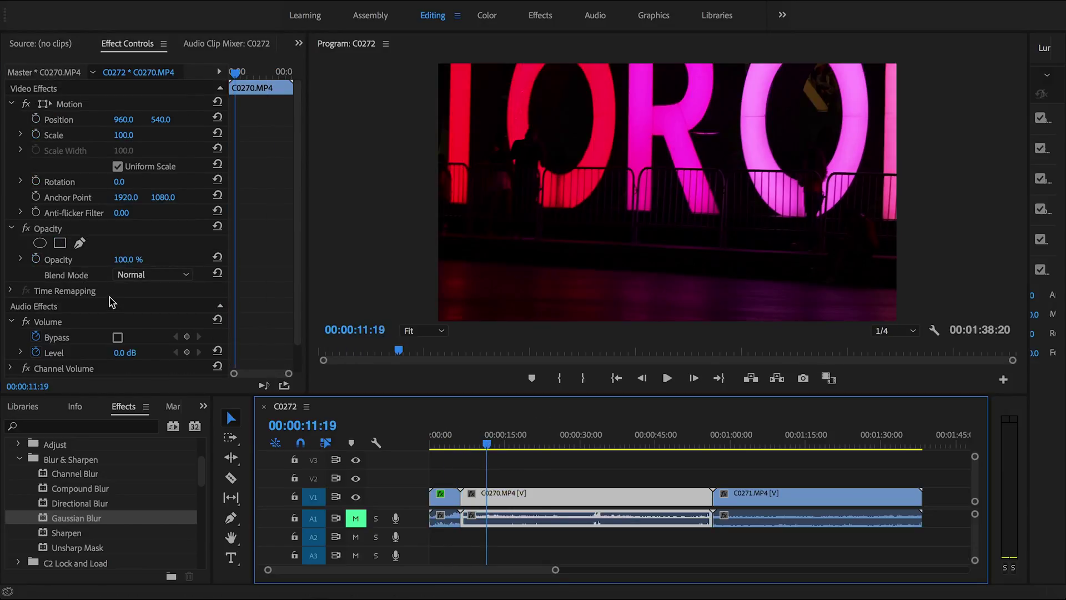
right_click(78, 305)
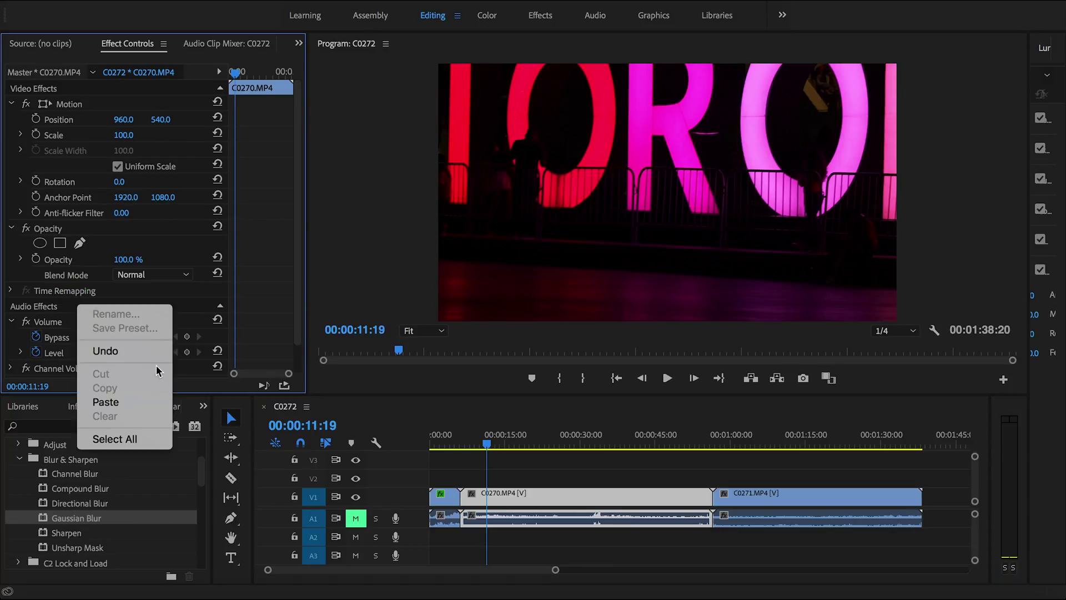
left_click(106, 401)
left_click_drag(298, 238, 300, 329)
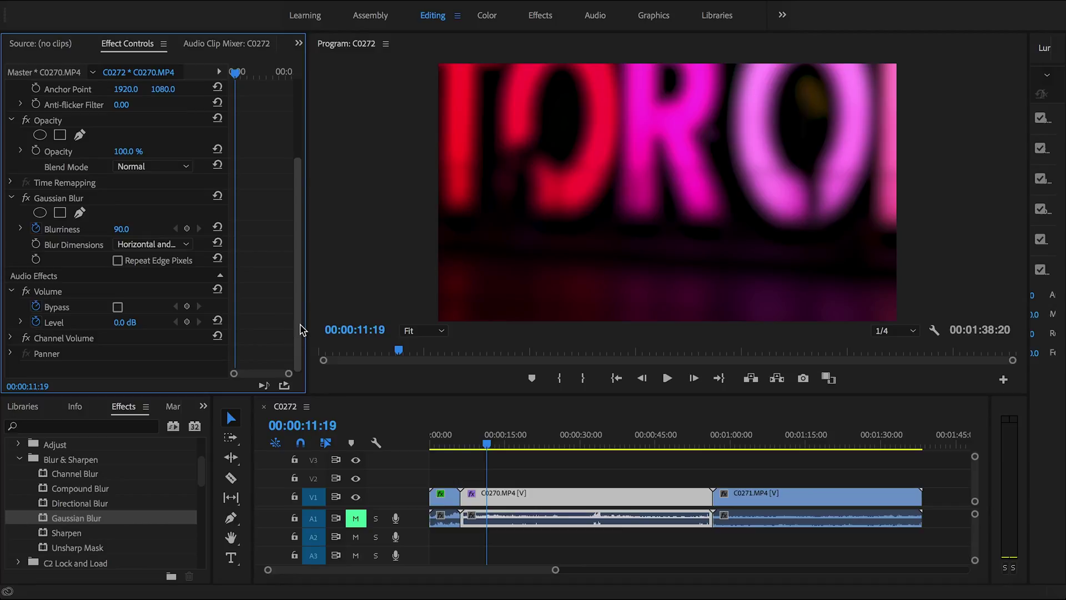
key("shift+3")
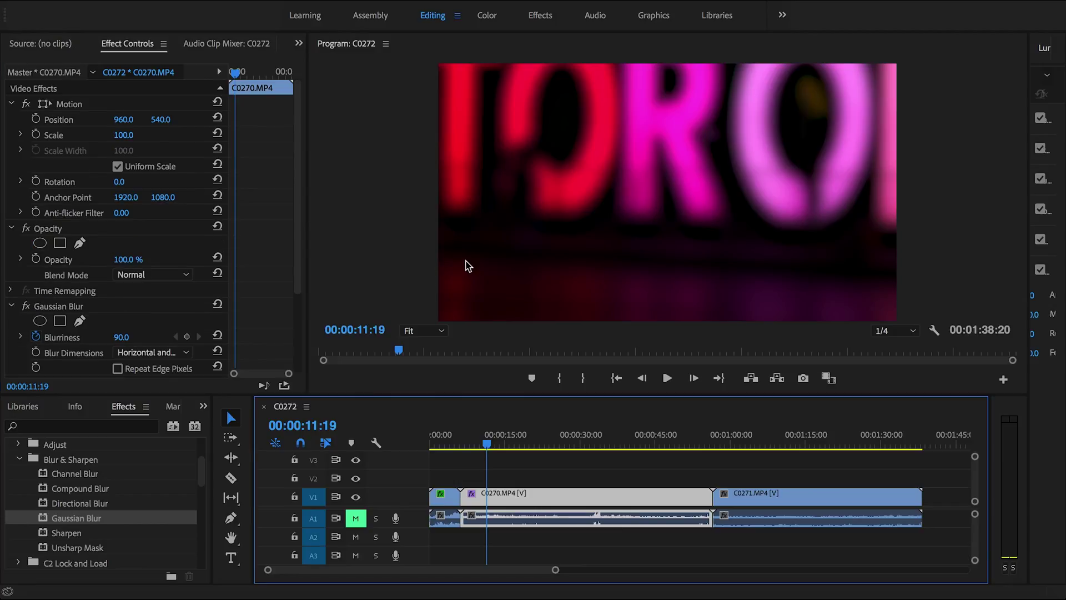
Switch to the Assembly workspace and create a new adjustment layer in the project with the default settings
left_click(371, 20)
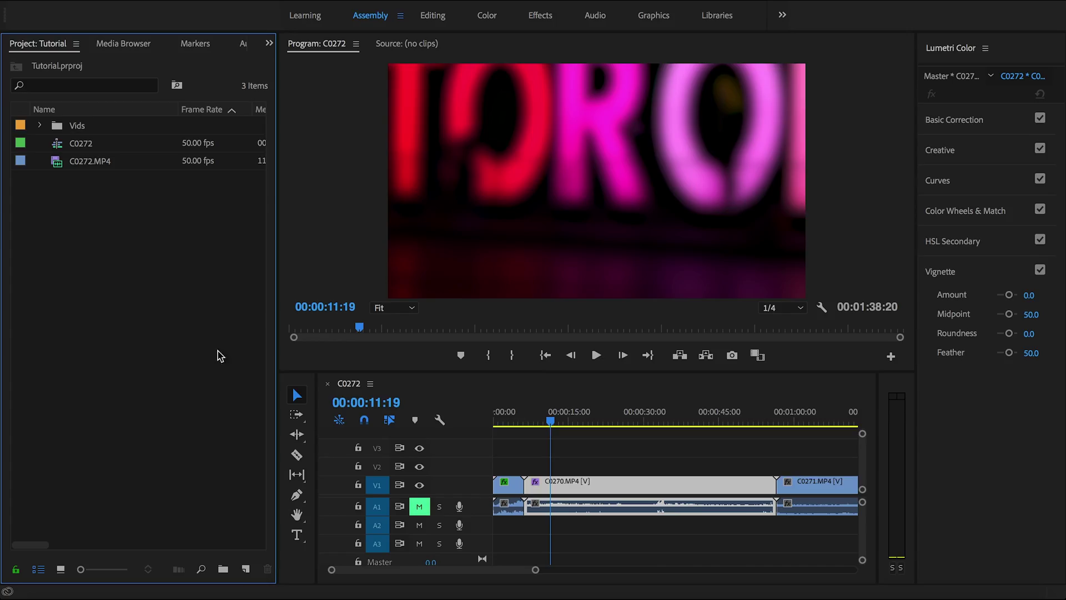
right_click(142, 271)
mouse_move(222, 340)
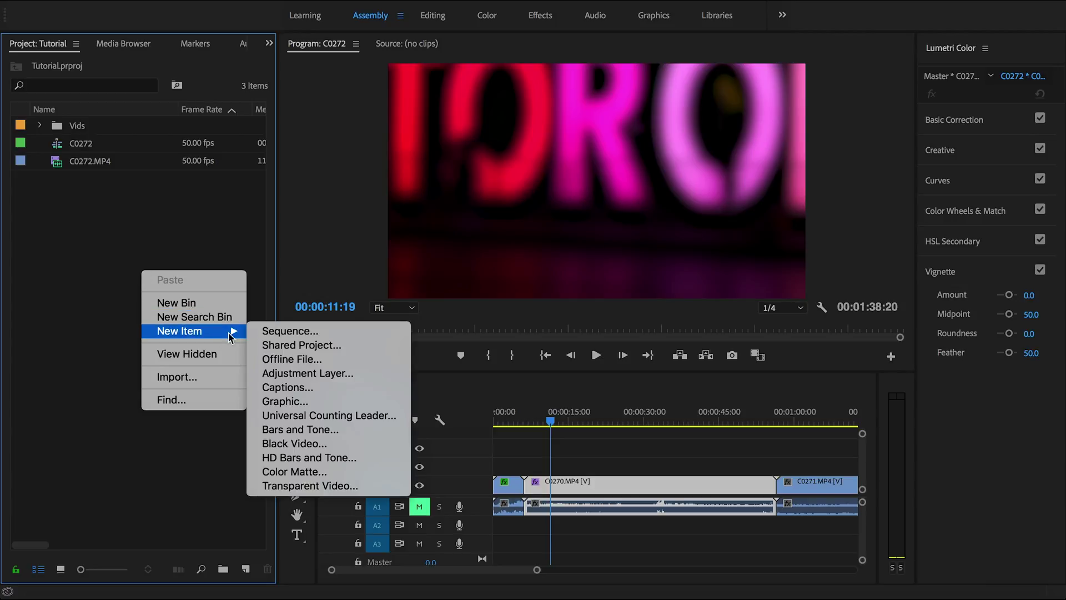
left_click(309, 376)
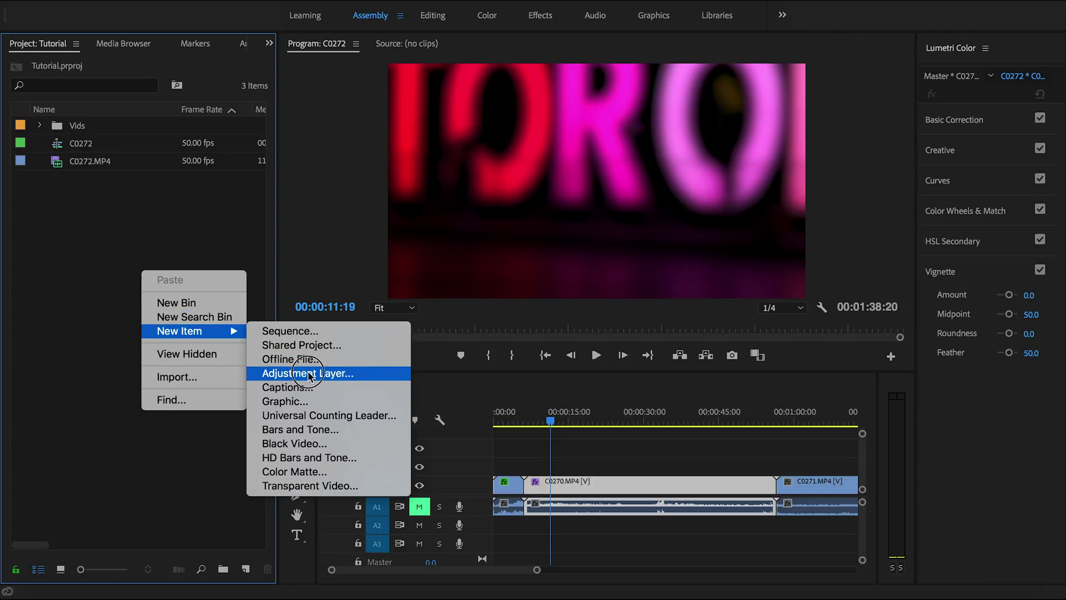
left_click(614, 356)
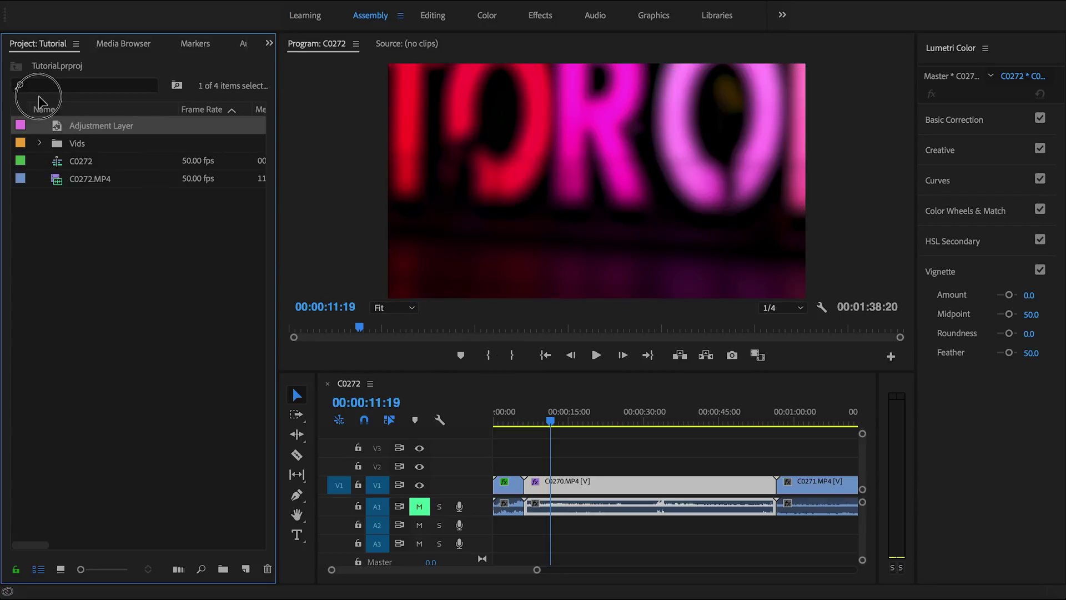
Place the adjustment layer on V2 at the sequence start and, in the Editing workspace, extend it to the end of C0271.MP4
left_click_drag(23, 128, 623, 444)
key("alt+shift+3")
left_click_drag(517, 463, 459, 480)
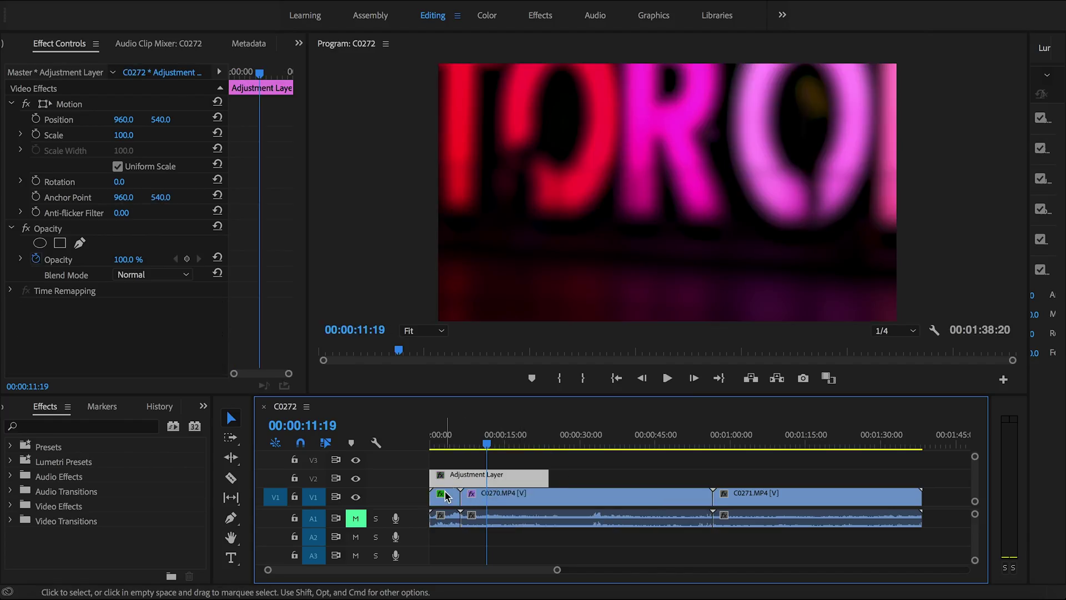
left_click_drag(553, 476, 921, 482)
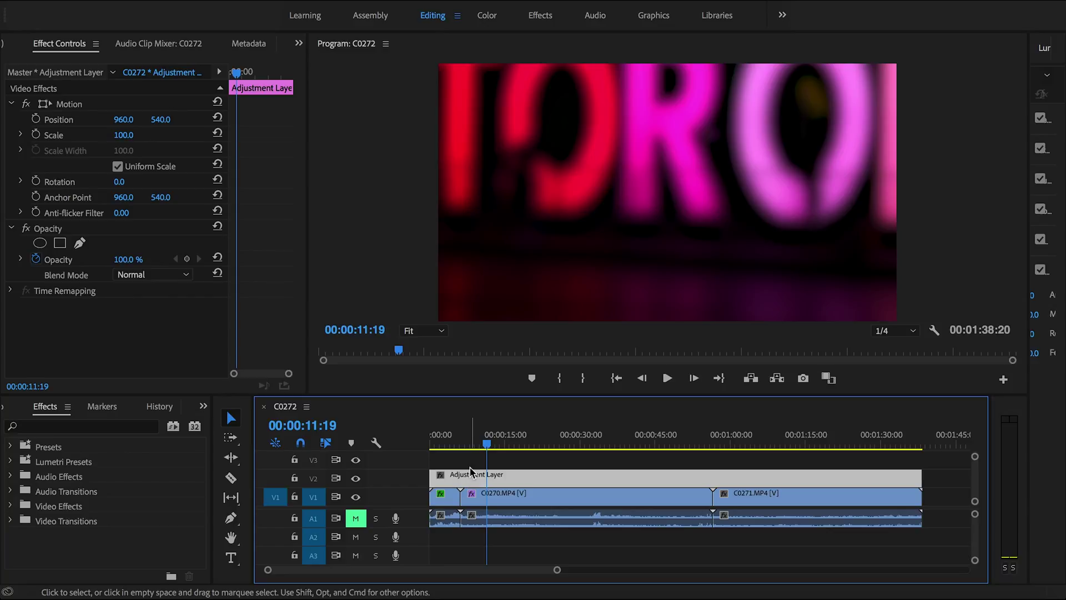
Delete the Gaussian Blur effect from C0270.MP4 and cut it from C0272.MP4
left_click(473, 496)
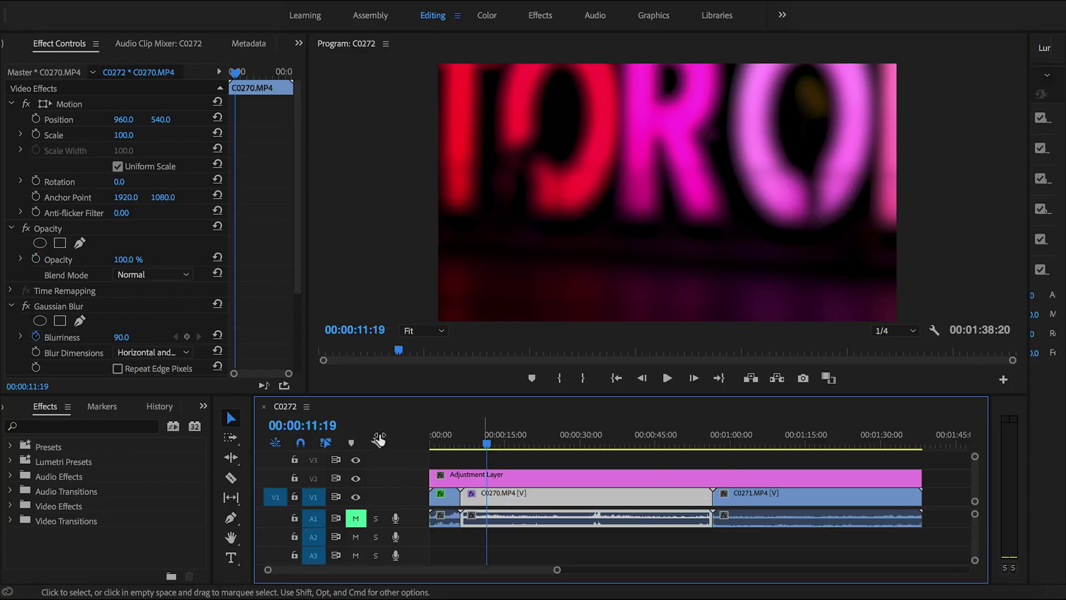
left_click(73, 308)
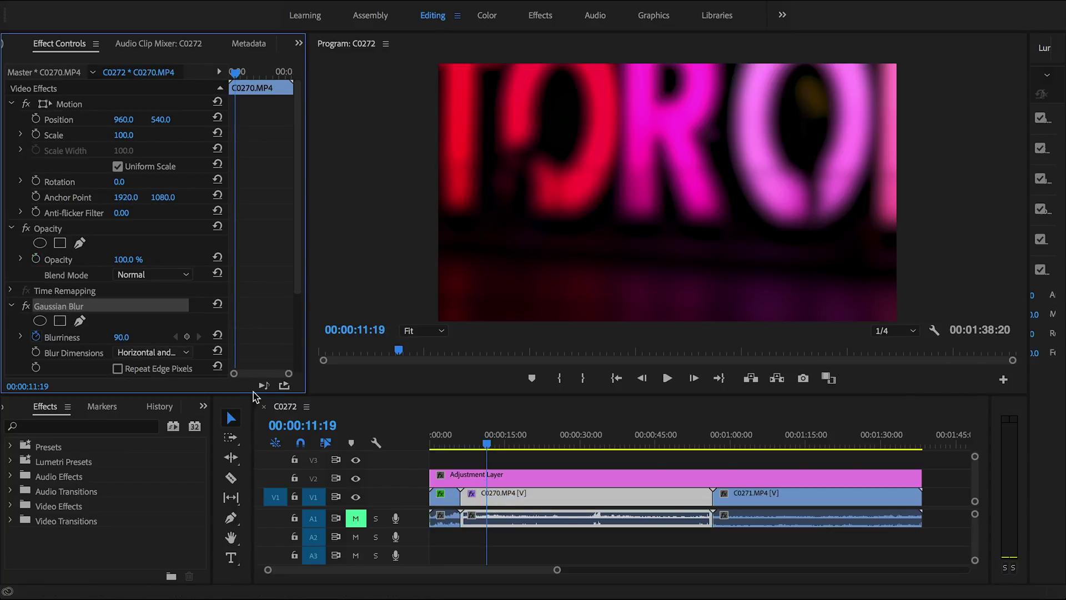
key("Delete")
left_click(450, 502)
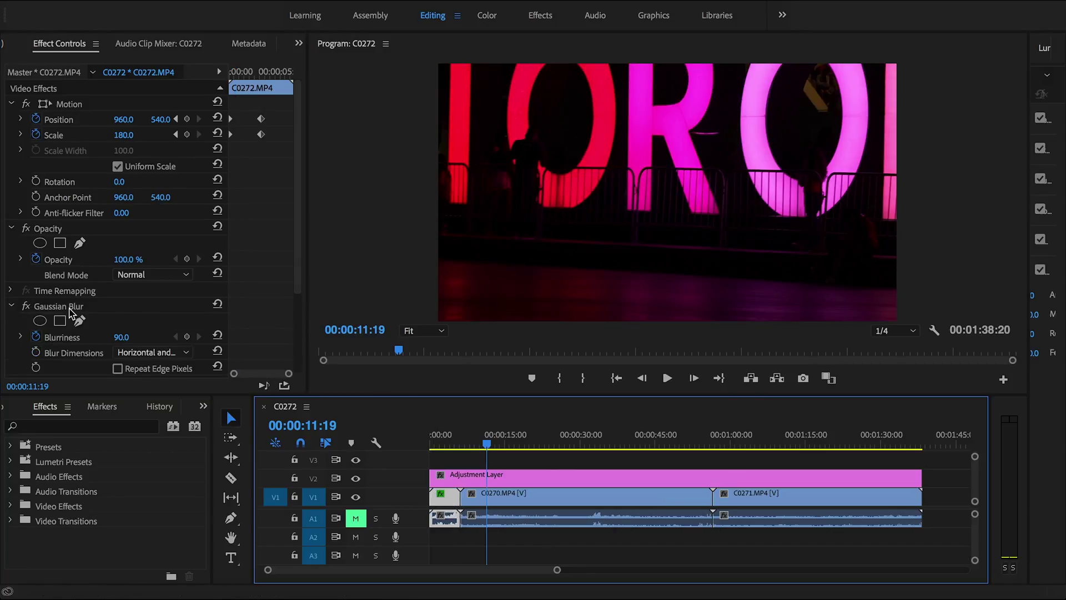
left_click(72, 310)
right_click(72, 310)
left_click(95, 380)
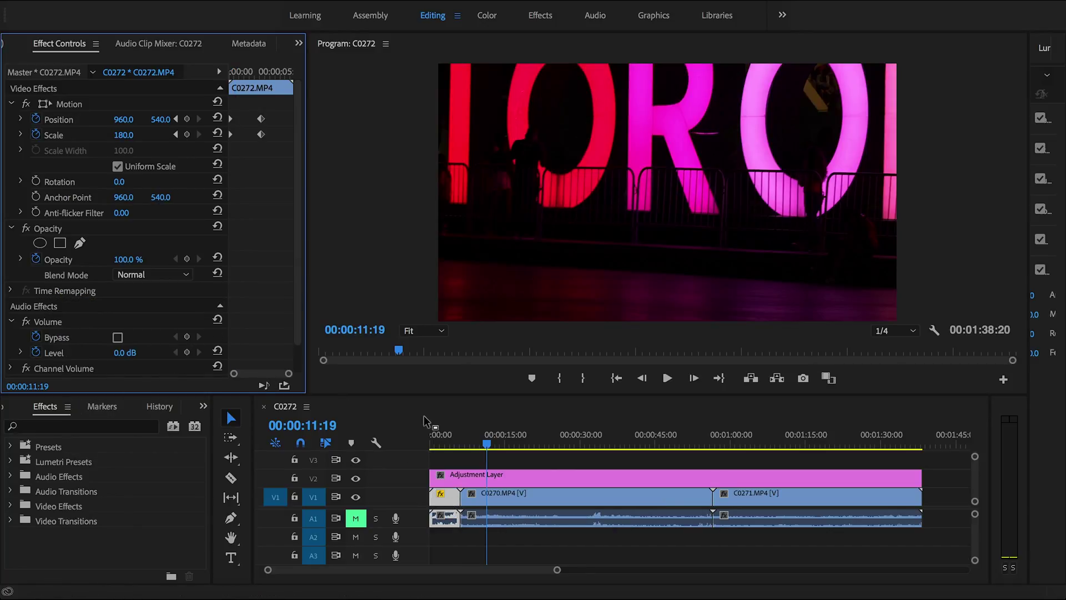
Paste the Gaussian Blur onto the adjustment layer and scrub through the sequence to check the blur across the clips
left_click(497, 476)
key("ctrl+v")
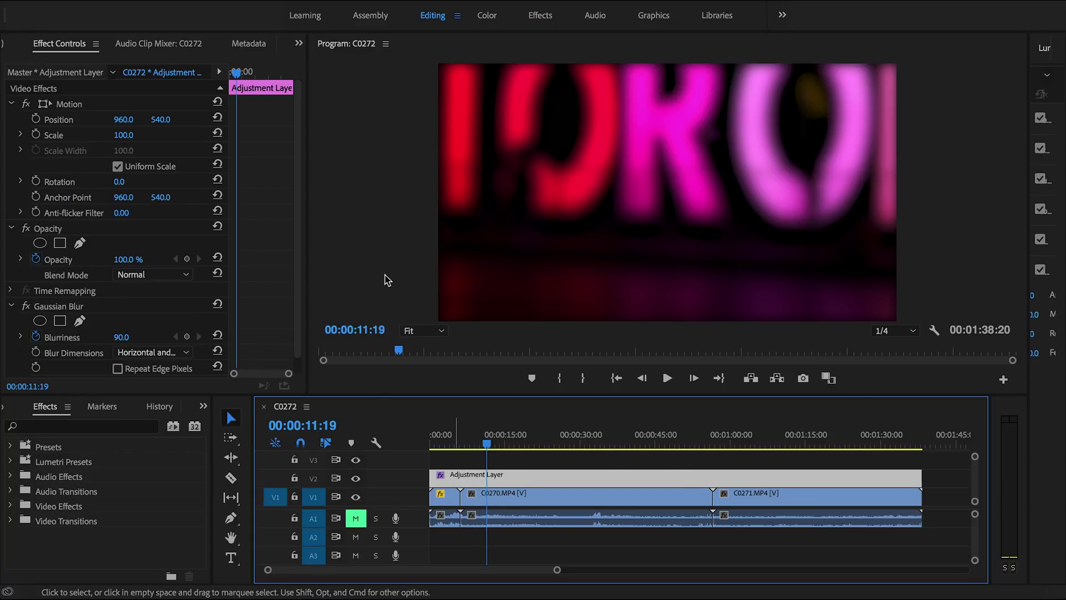
left_click(300, 269)
left_click_drag(305, 304, 292, 345)
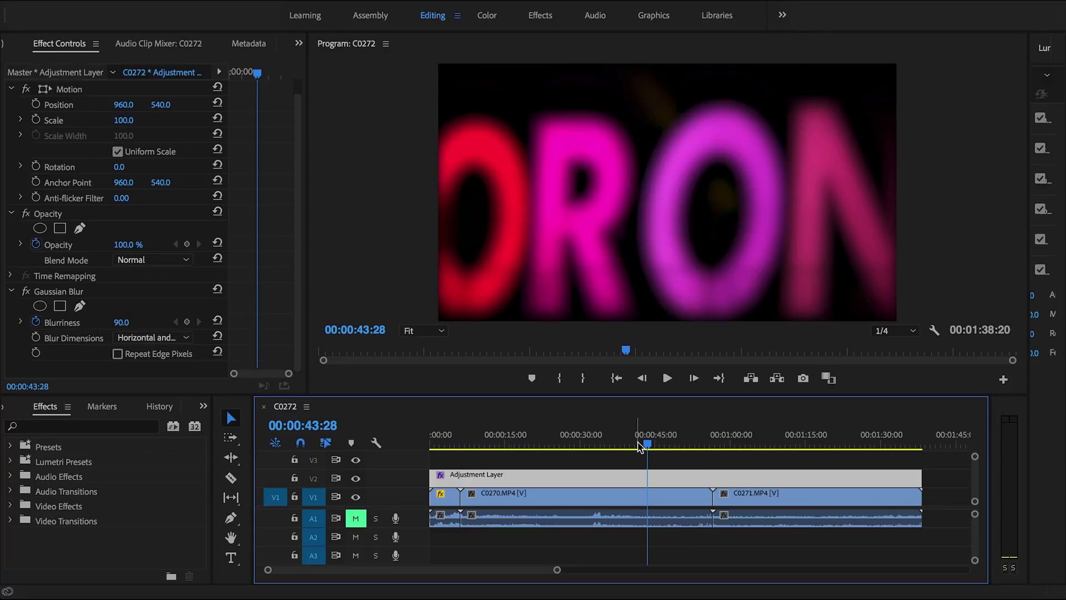
left_click_drag(639, 447, 483, 443)
left_click_drag(502, 492, 506, 494)
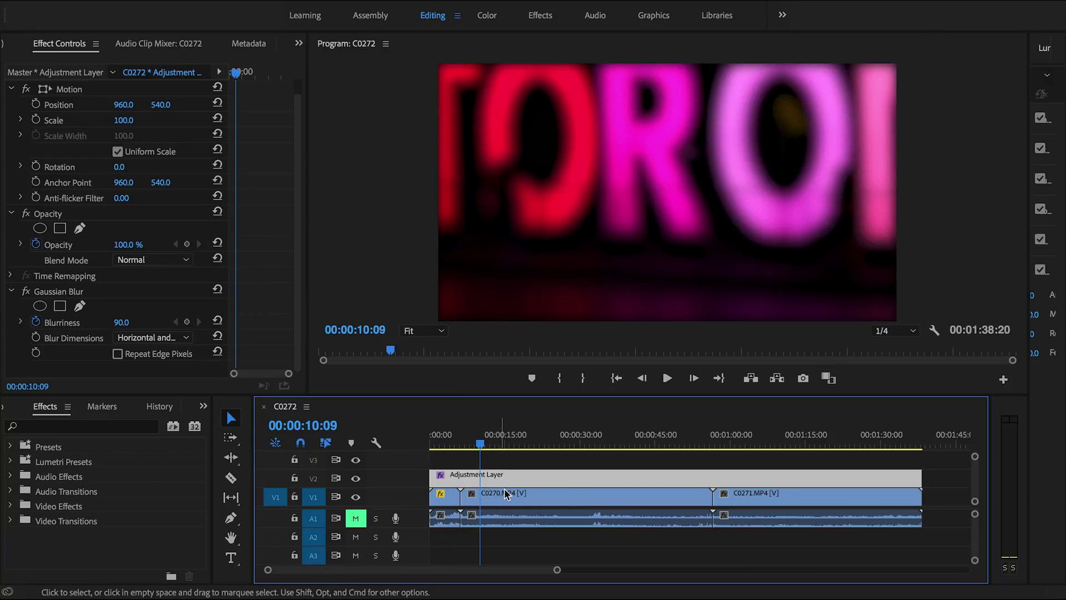
Try extending the adjustment layer past the end of C0271.MP4 to 00:02:09:08 and return it to the clips' end
left_click_drag(555, 576, 716, 572)
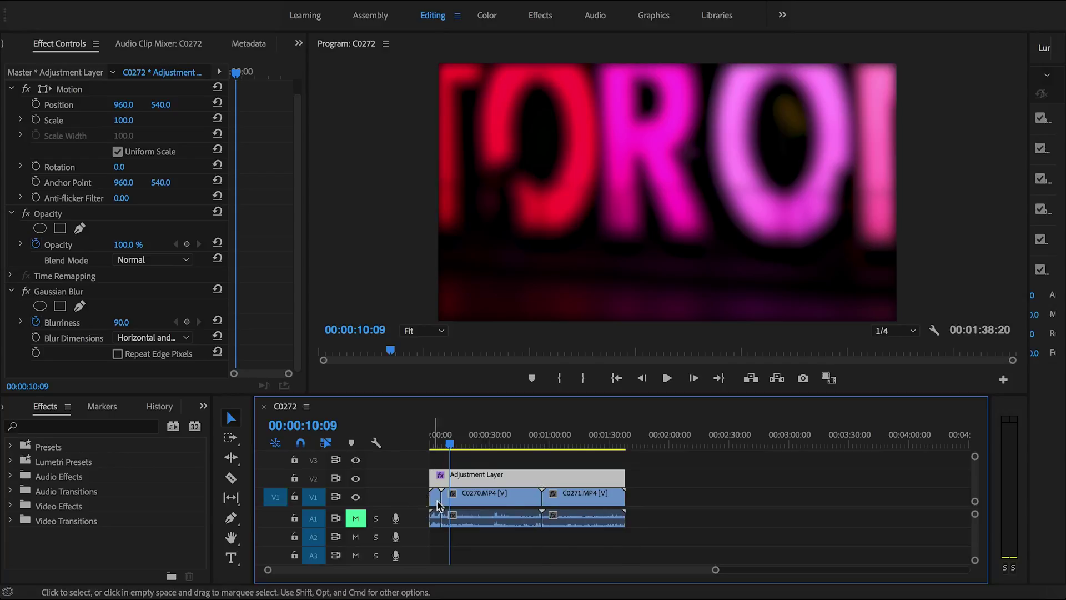
left_click_drag(618, 475, 686, 476)
left_click(493, 443)
left_click_drag(493, 443, 514, 443)
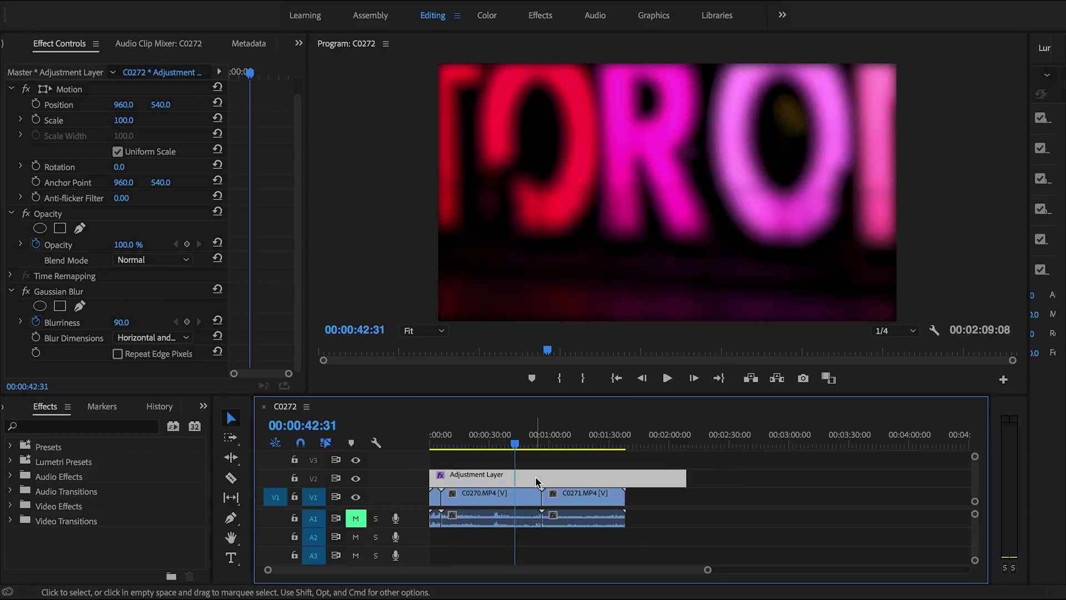
left_click_drag(698, 498, 412, 511)
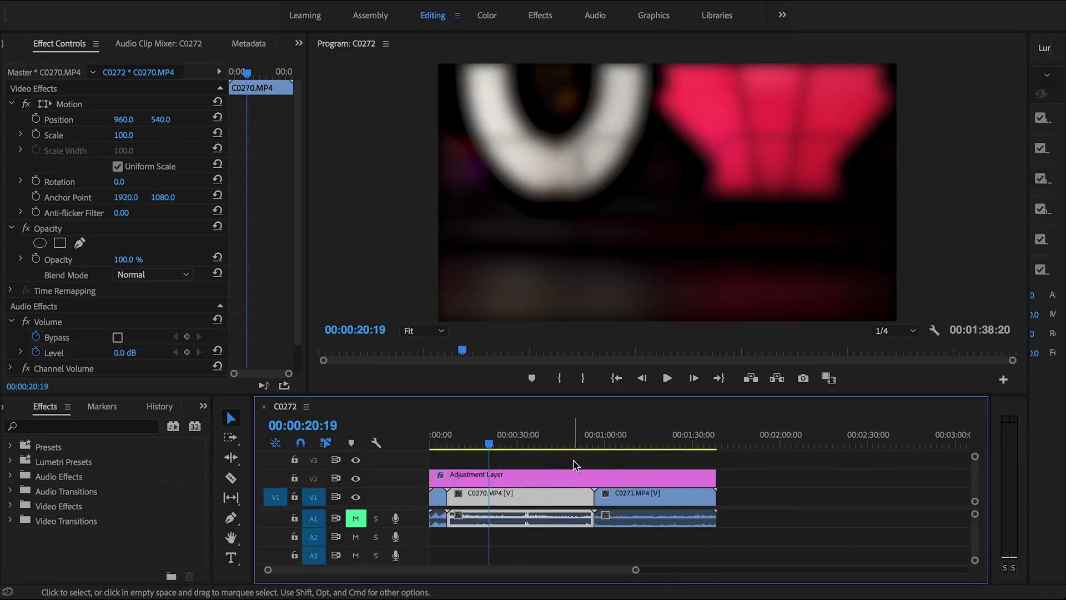
Change the clip speed of C0270.MP4 to 200%
left_click(478, 425)
mouse_move(479, 425)
left_mouse_down()
mouse_move(494, 432)
mouse_move(484, 433)
left_mouse_up()
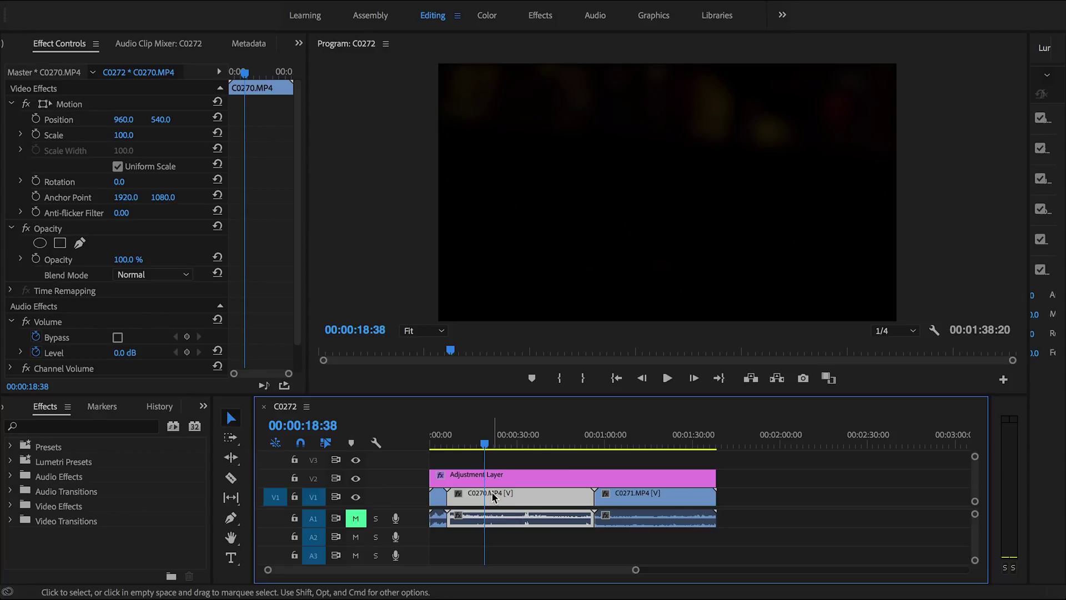
right_click(493, 496)
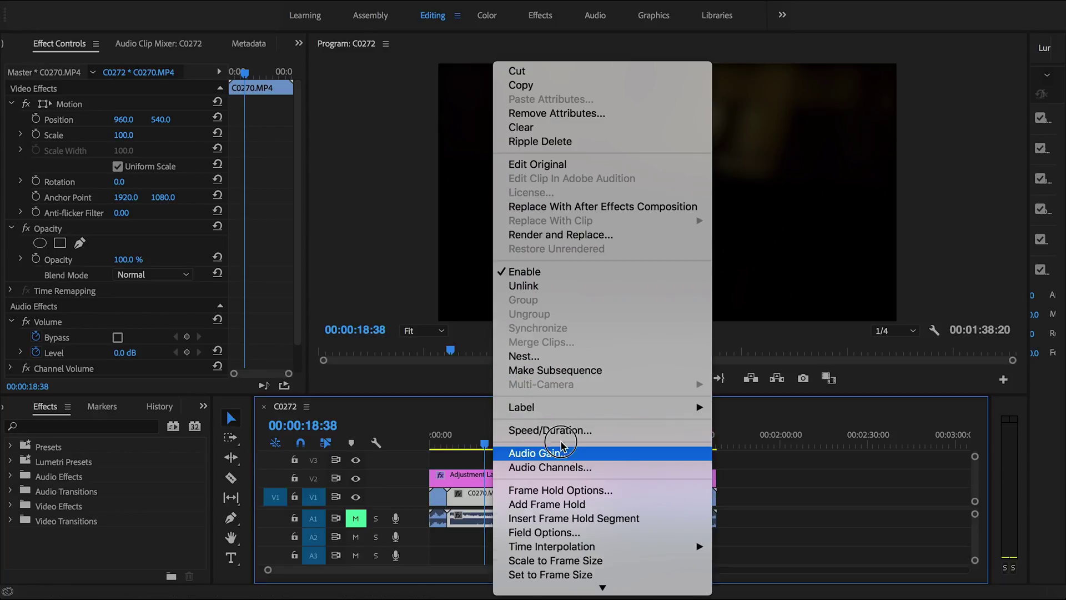
left_click(564, 431)
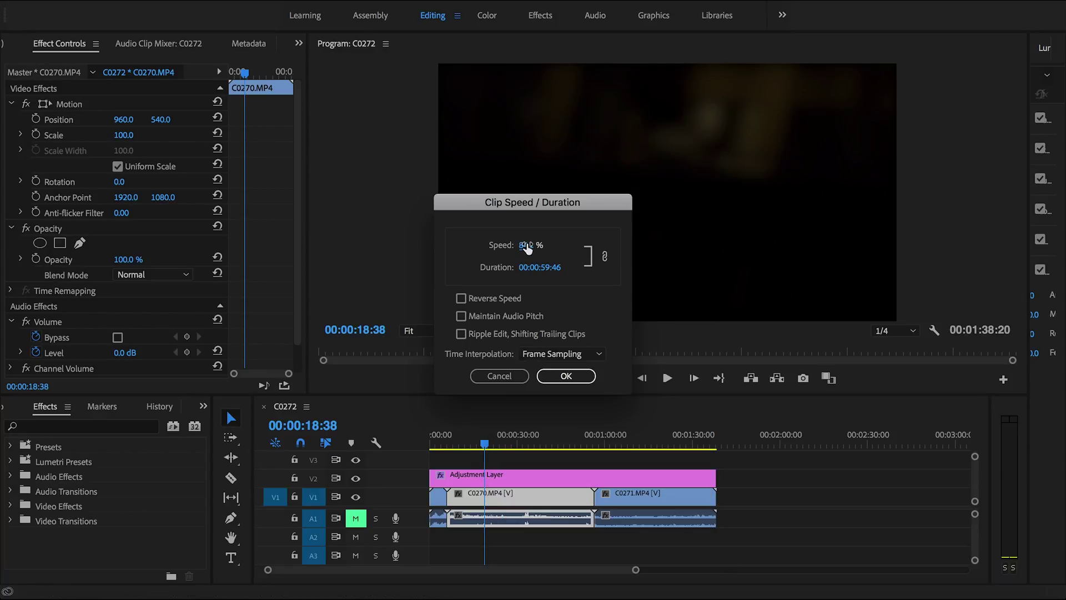
left_click_drag(525, 251, 650, 251)
left_click(519, 247)
type("2")
type("0.0")
key("Return")
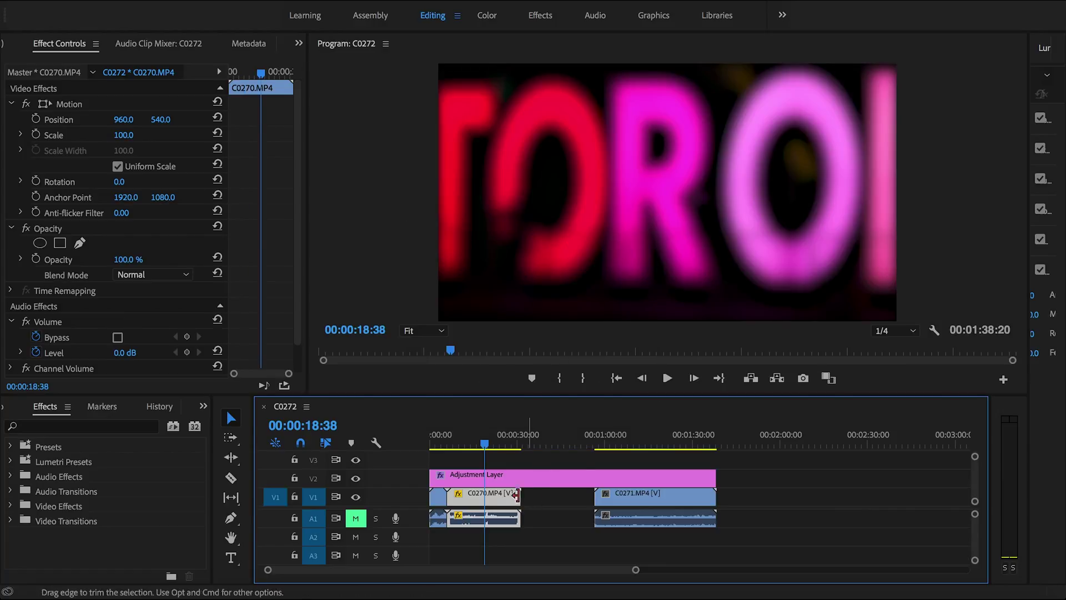
Enable Reverse Speed for C0270.MP4 and scrub through the clip to view it playing backwards
key("super+r")
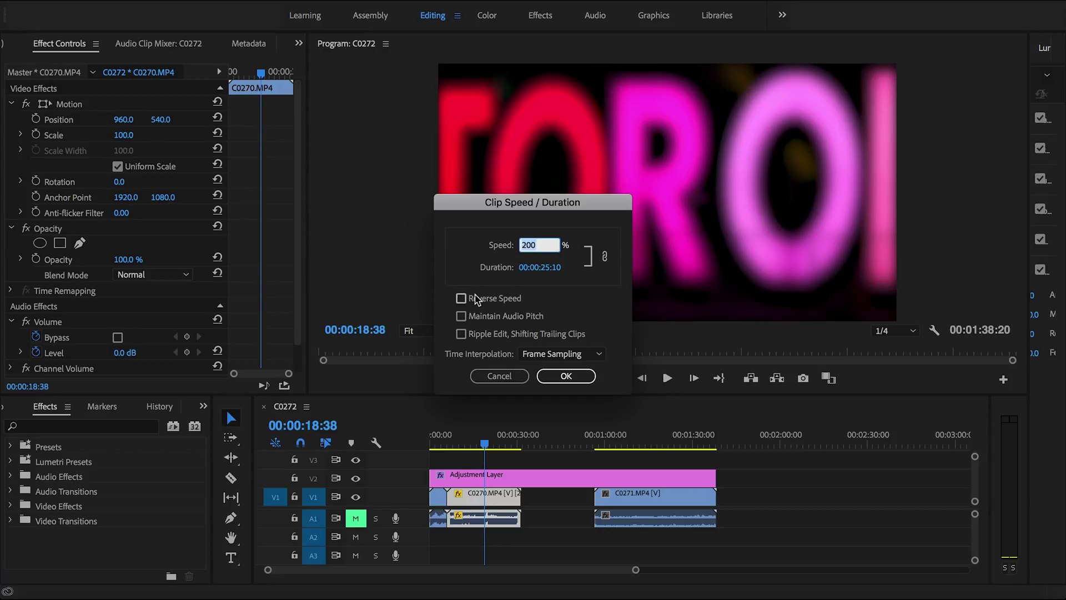
left_click(462, 299)
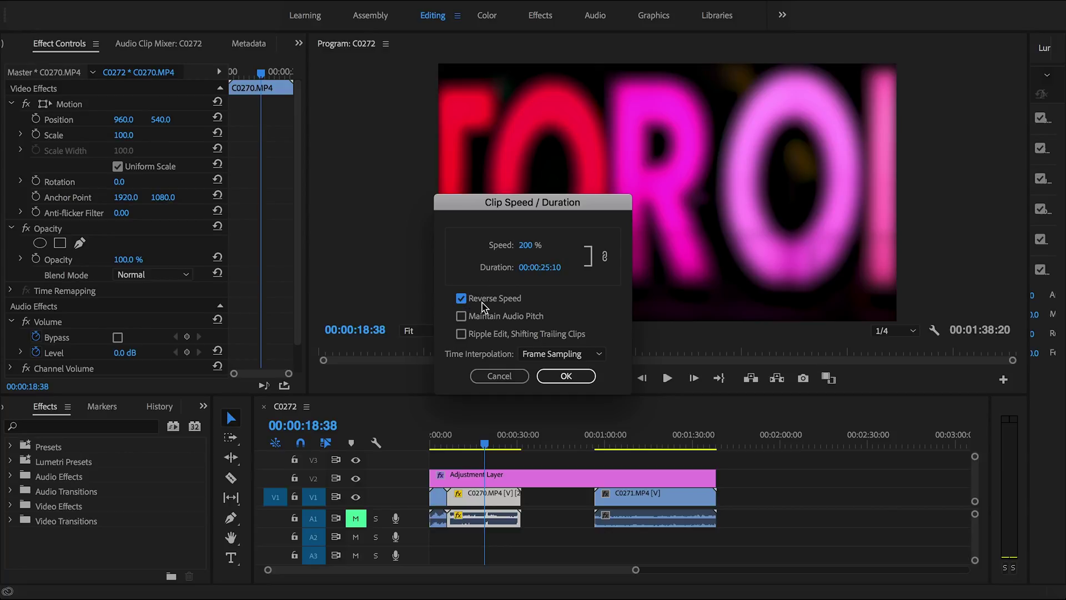
left_click(566, 376)
left_click(457, 444)
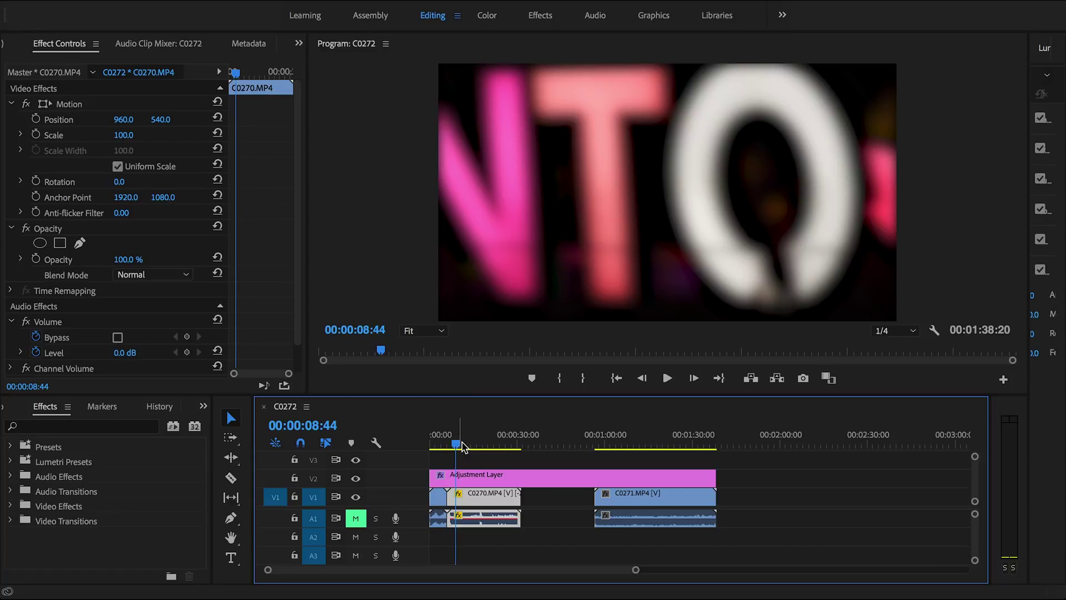
left_click_drag(458, 444, 474, 445)
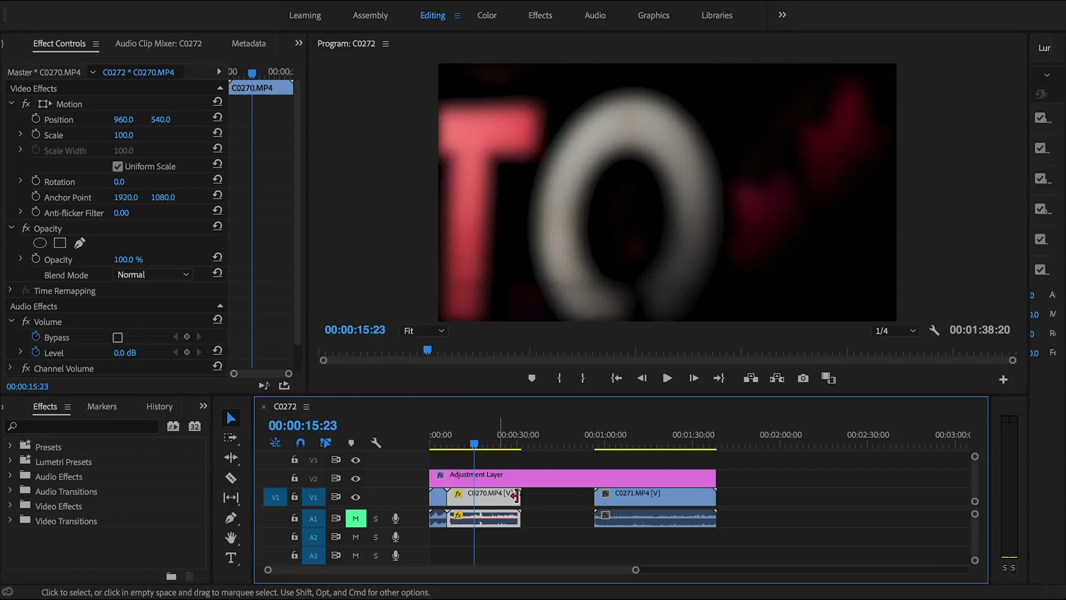
Close the gap between C0270.MP4 and C0271.MP4 and unmute audio track A1
left_click(572, 498)
left_click(564, 500)
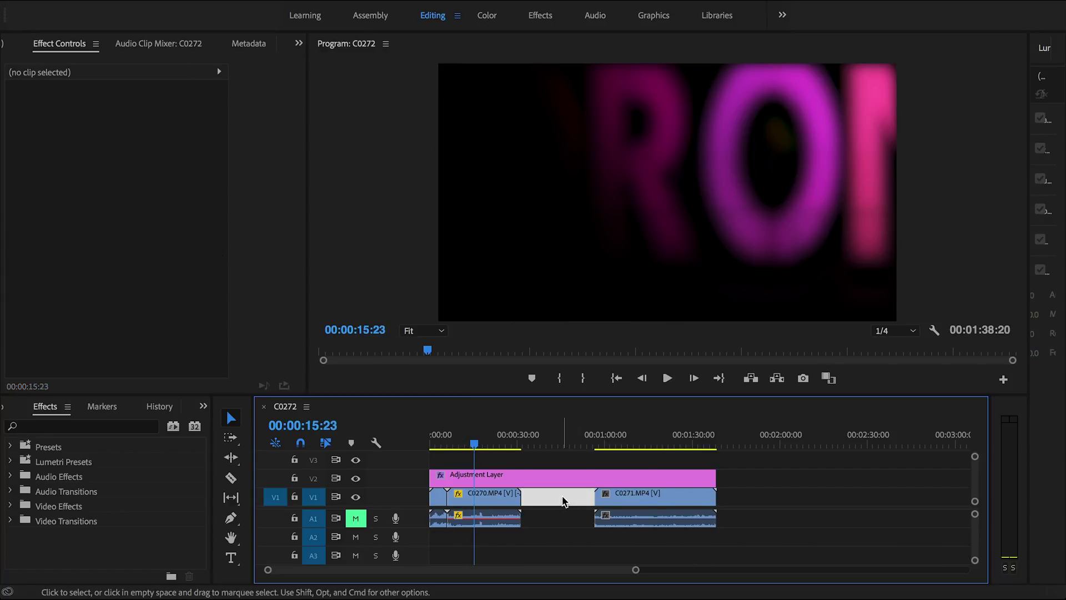
key("Delete")
left_click(356, 519)
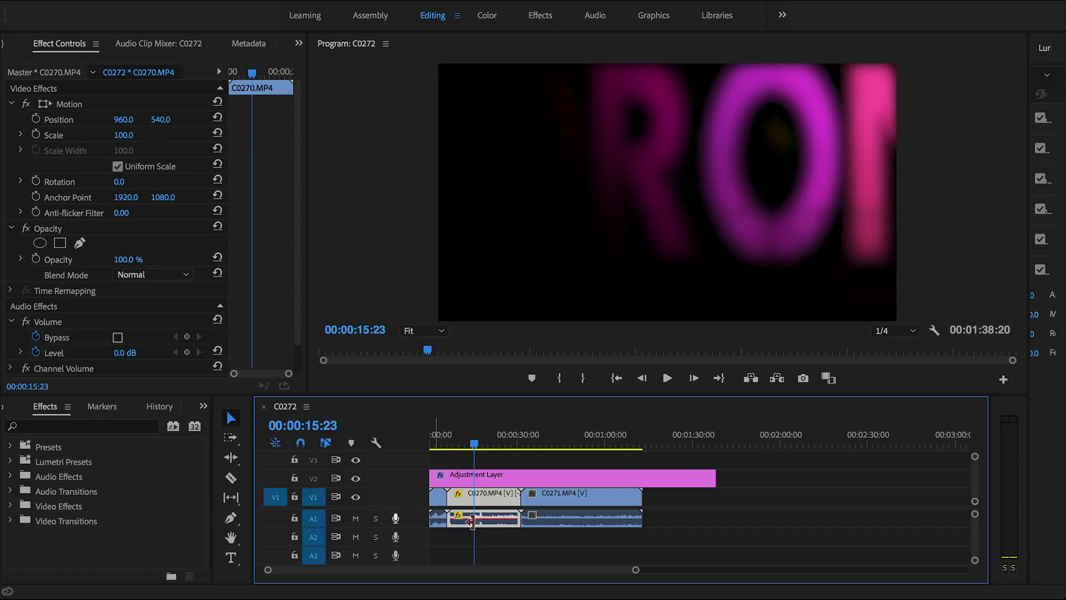
Adjust the audio gain of C0270.MP4 by about -35.3 dB
key("equal")
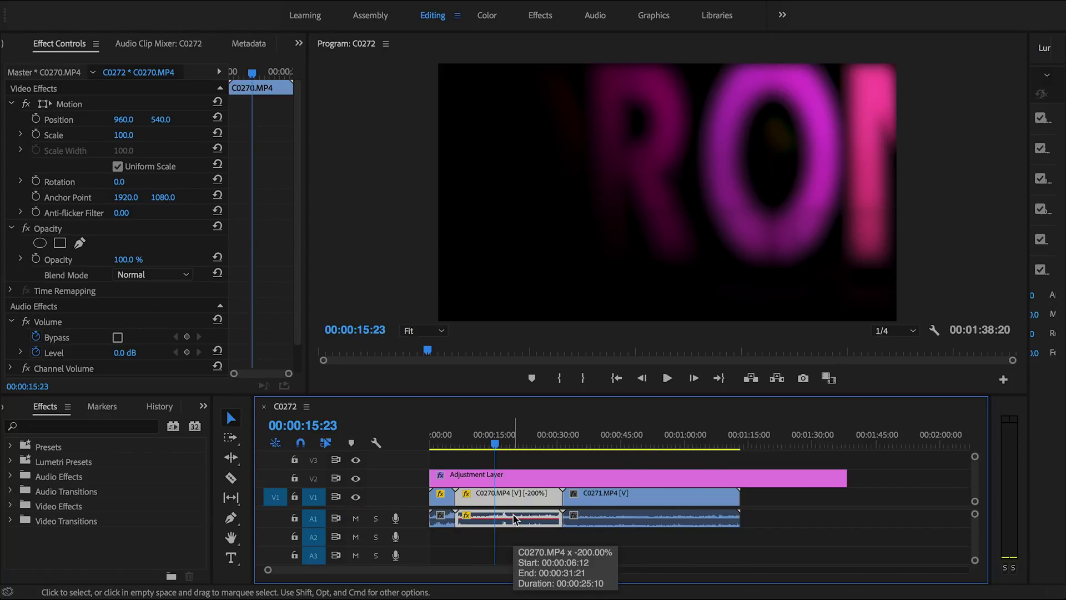
right_click(507, 508)
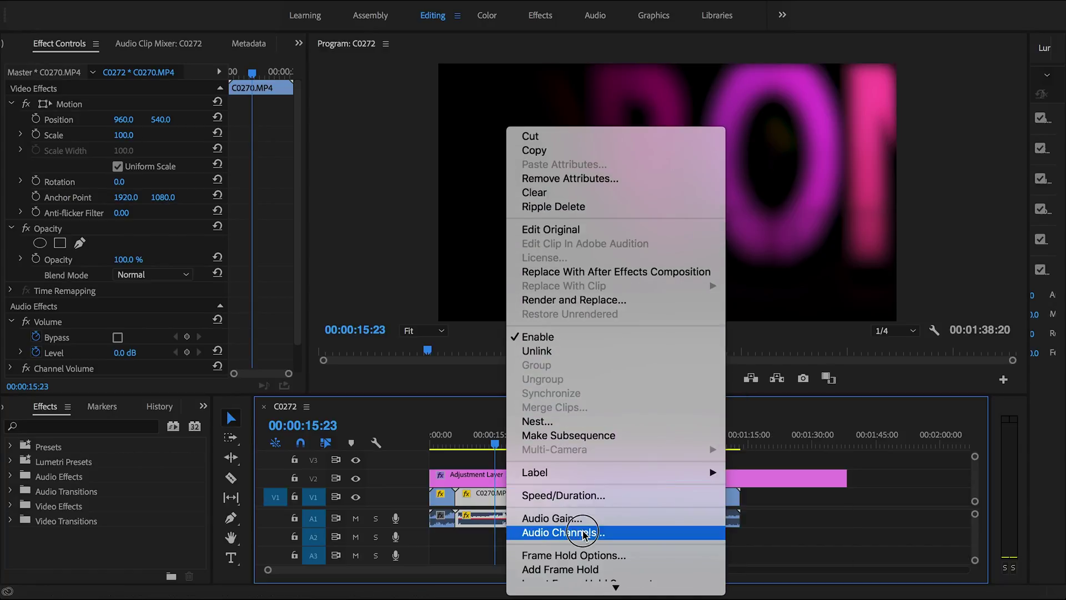
left_click(554, 518)
left_click(531, 263)
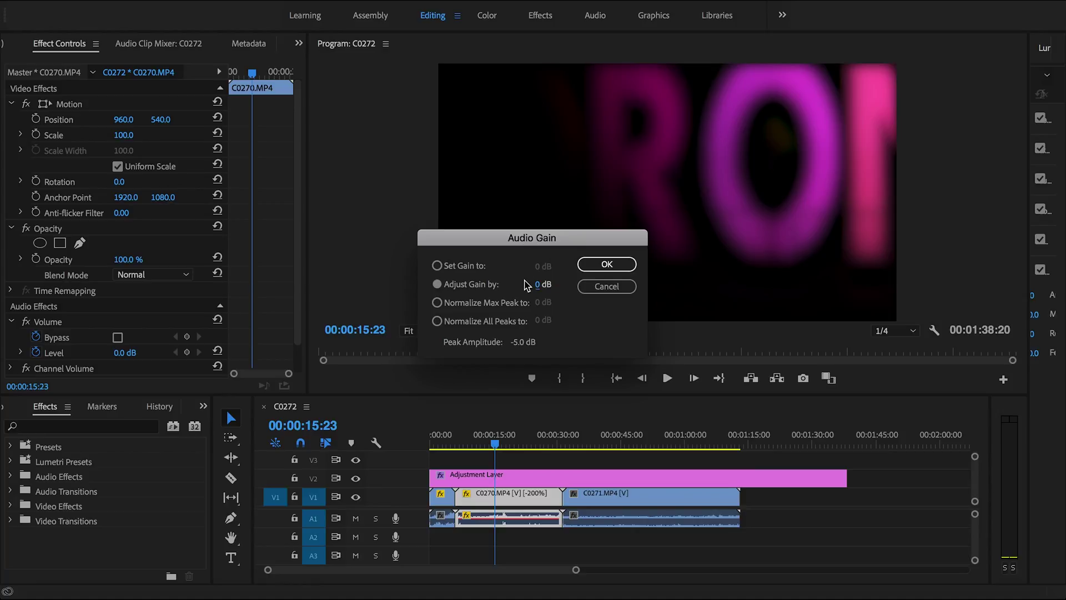
left_click_drag(548, 287, 517, 288)
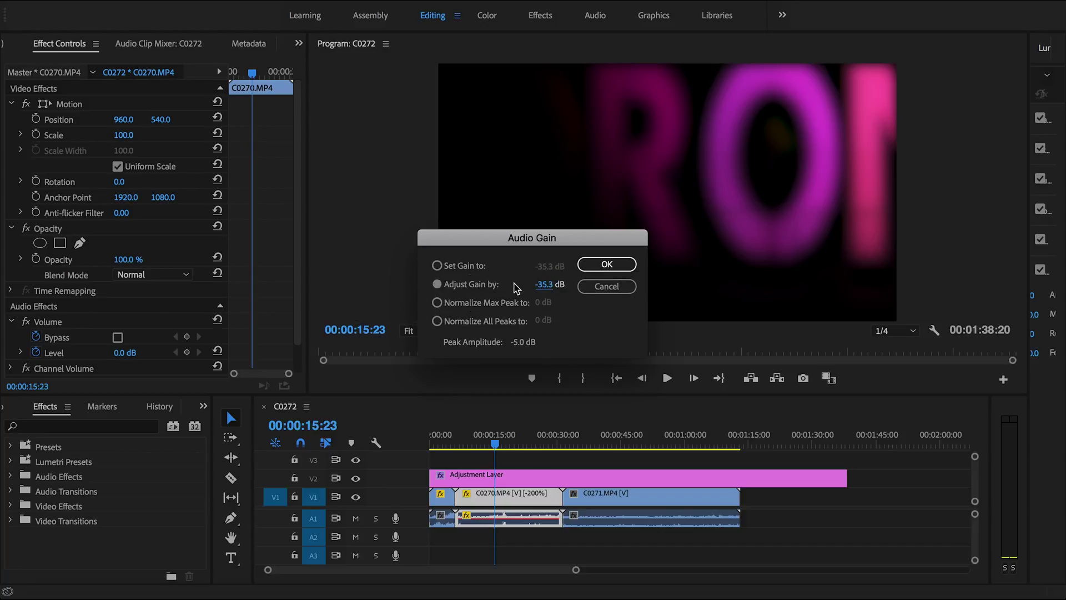
left_click(588, 271)
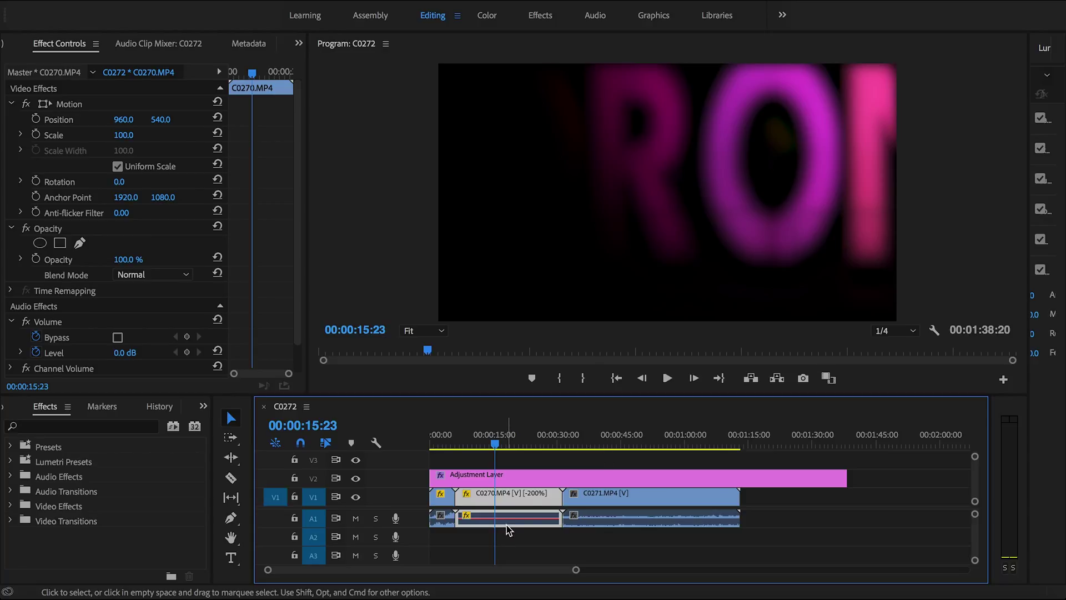
Delete the Gaussian Blur effect from the adjustment layer and view the frame at 00:00:14:26
left_click_drag(577, 570, 472, 570)
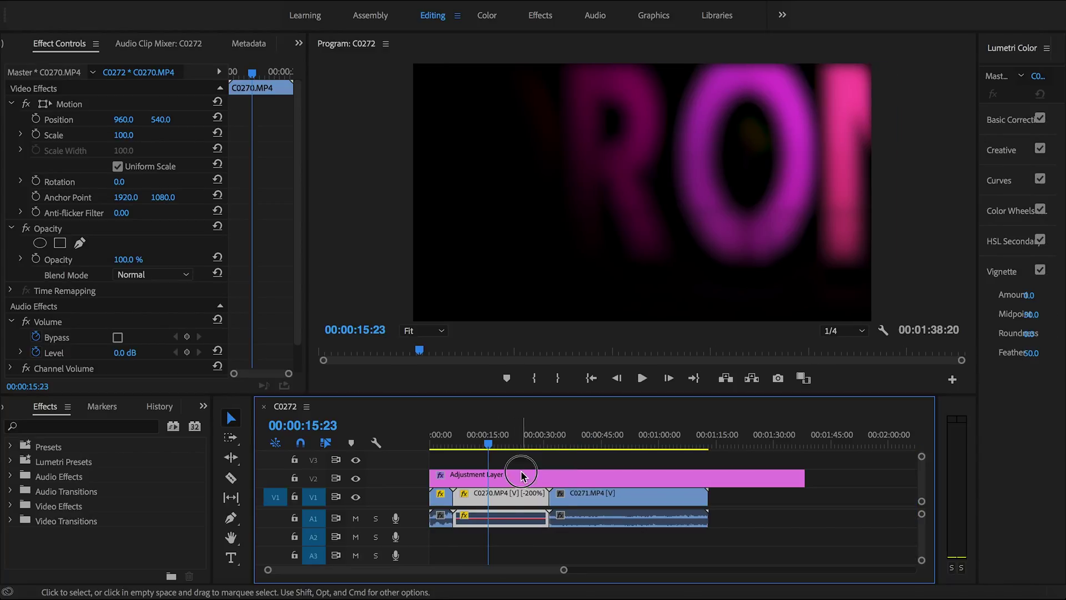
left_click(519, 475)
left_click(61, 312)
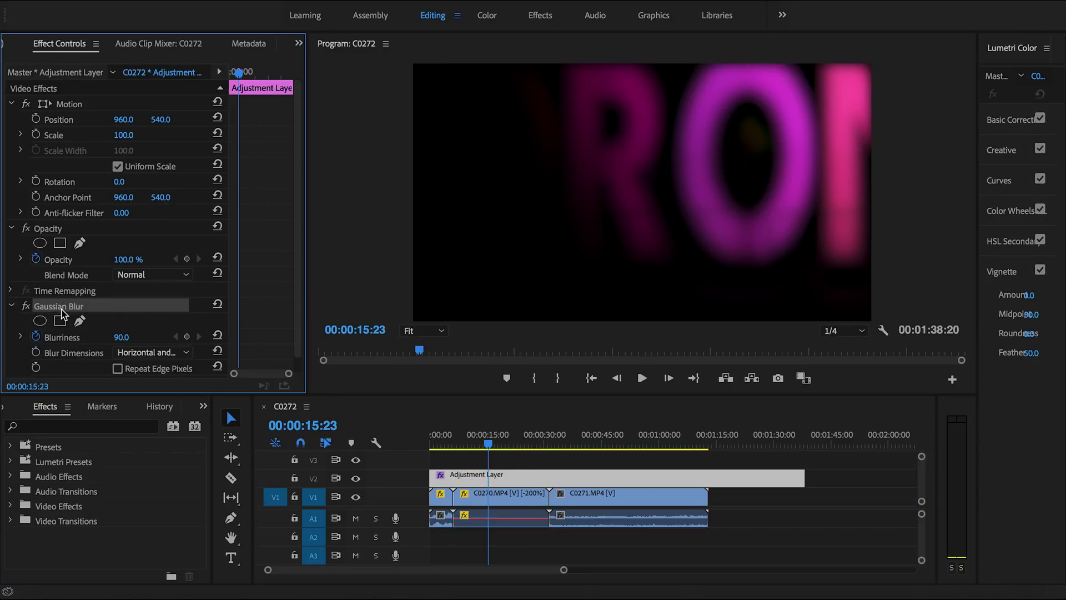
key("Delete")
left_click(484, 444)
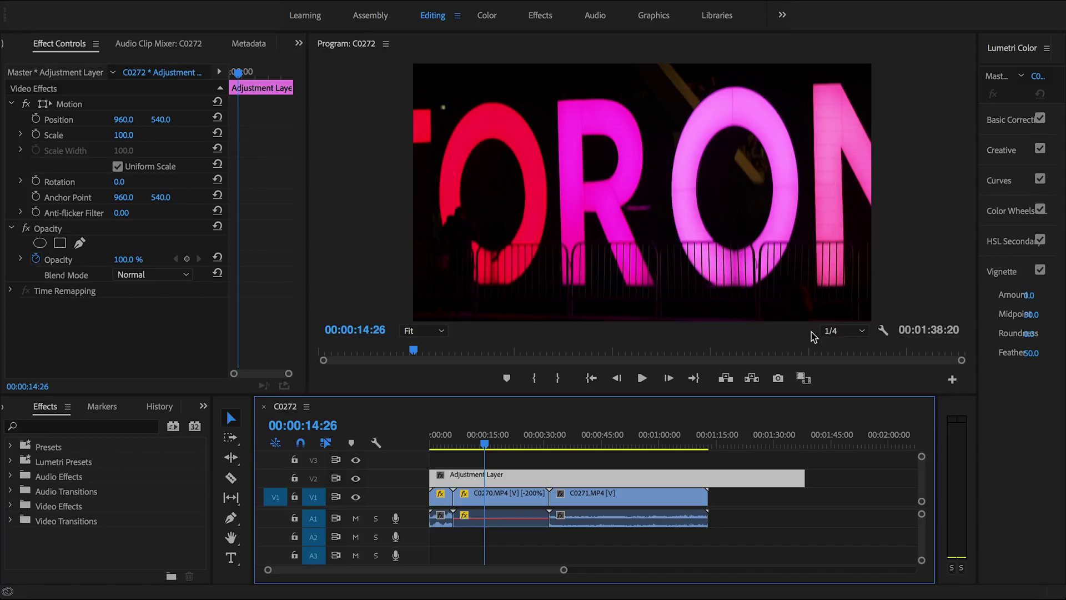
Select 1/4 as the playback resolution of the program monitor
left_click(864, 331)
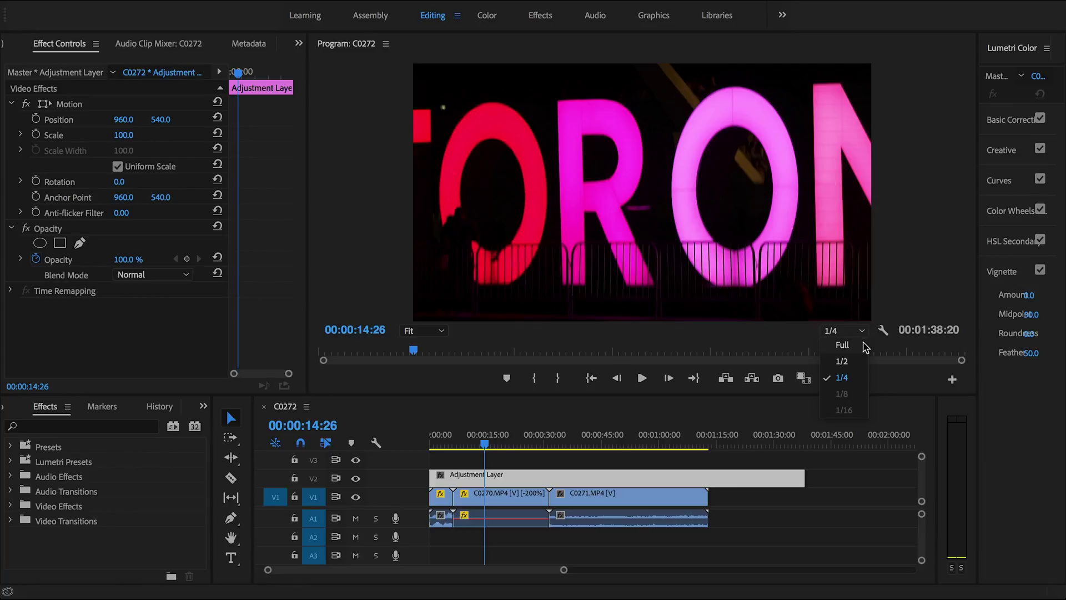
left_click(843, 378)
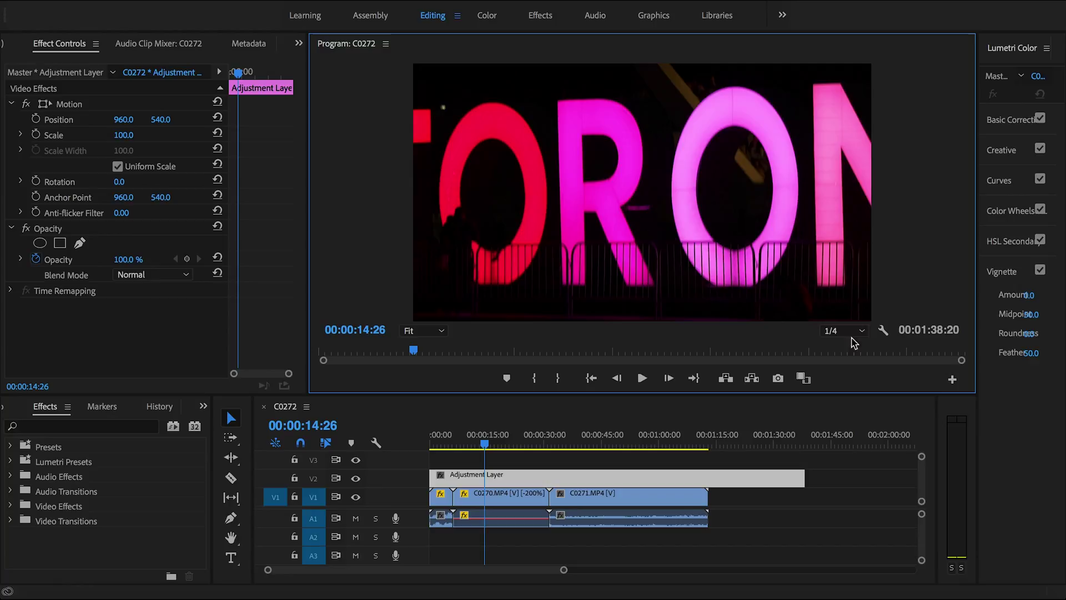
Mark an in point at the start of C0270.MP4 and an out point at 00:00:13:28
left_click_drag(541, 431, 463, 440)
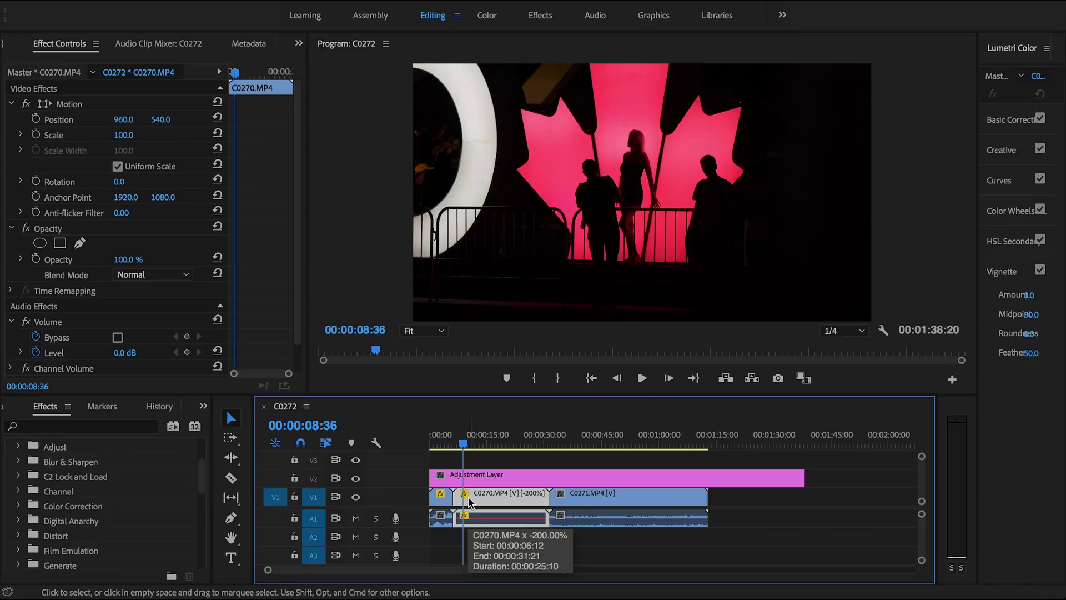
right_click(456, 435)
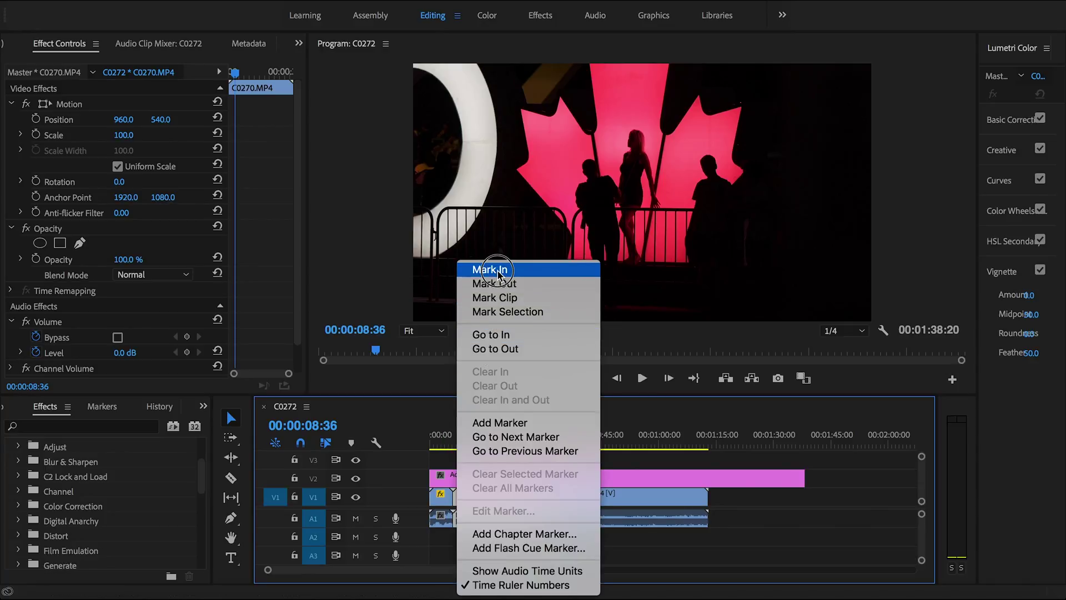
key("Return")
mouse_move(456, 428)
left_mouse_down()
mouse_move(492, 428)
mouse_move(474, 435)
mouse_move(484, 433)
left_mouse_up()
right_click(483, 430)
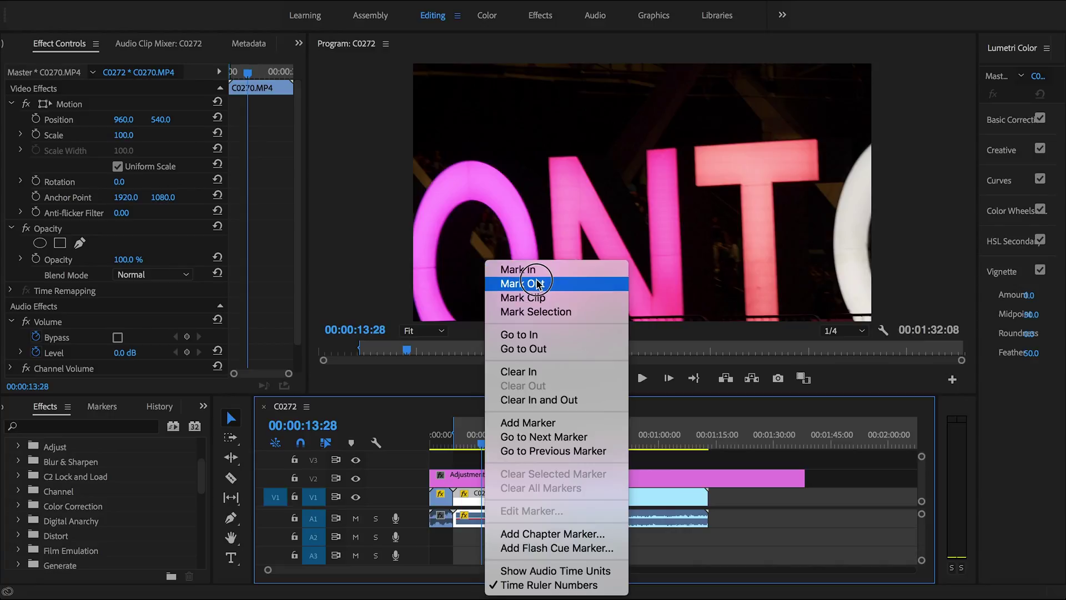
left_click(523, 284)
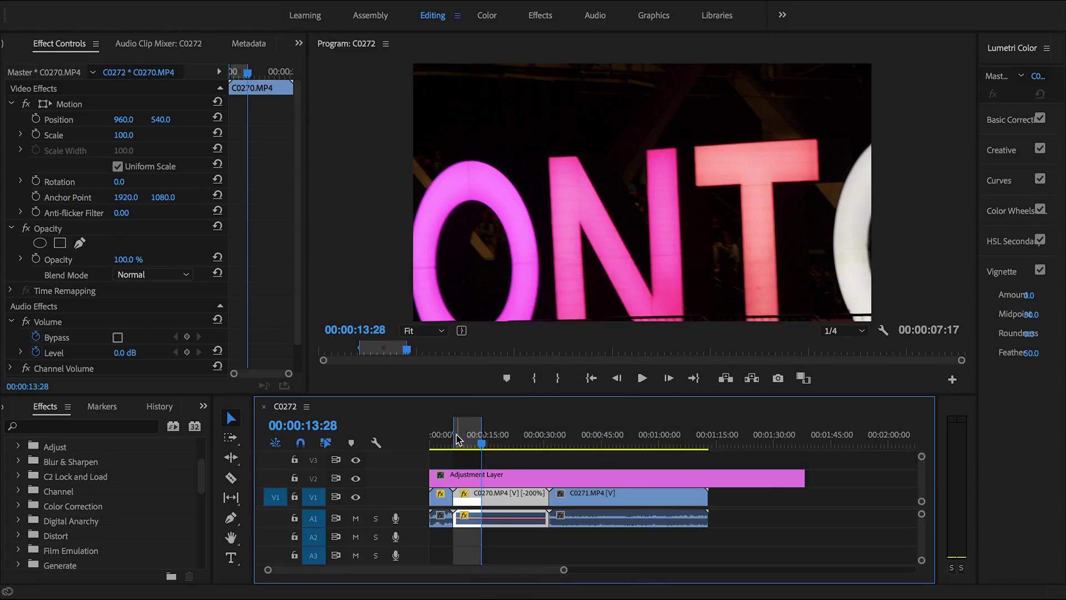
mouse_move(482, 431)
left_mouse_down()
mouse_move(578, 432)
mouse_move(482, 432)
left_mouse_up()
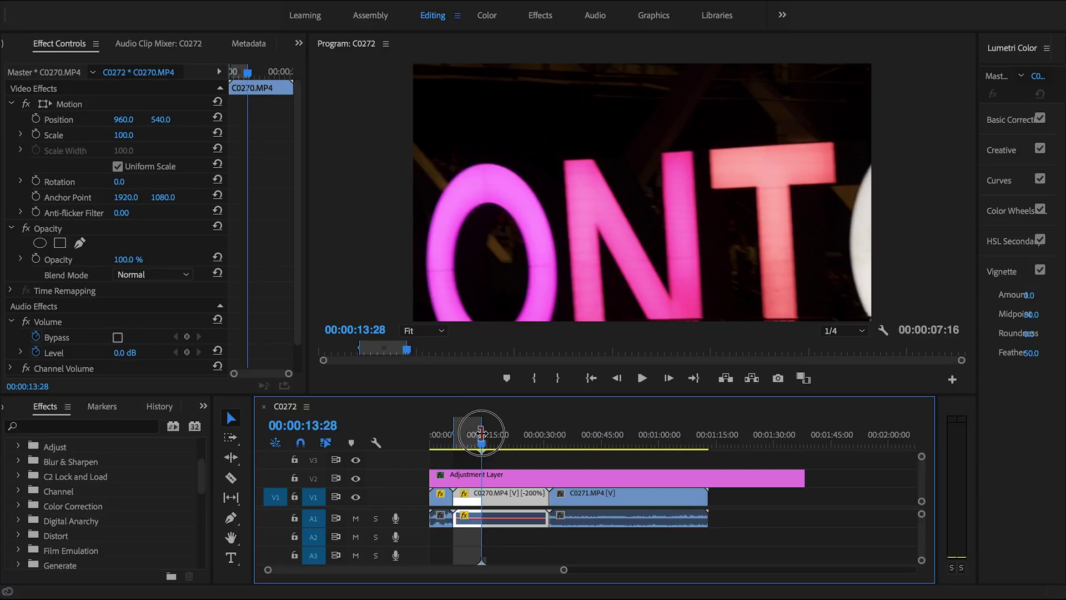
Render the sequence from in to out and play back the marked section
left_click(261, 5)
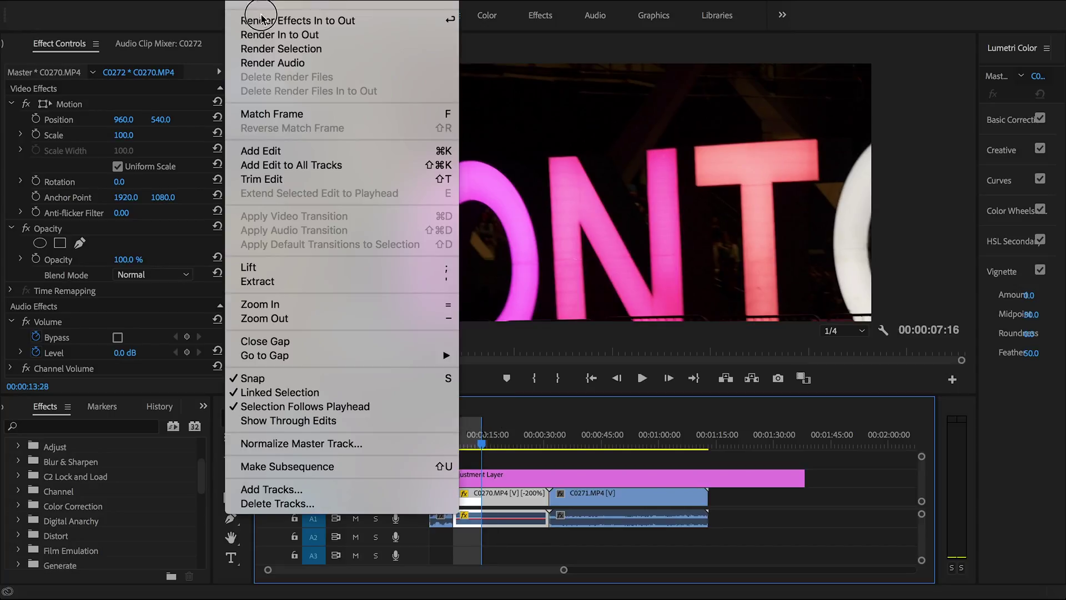
left_click(278, 34)
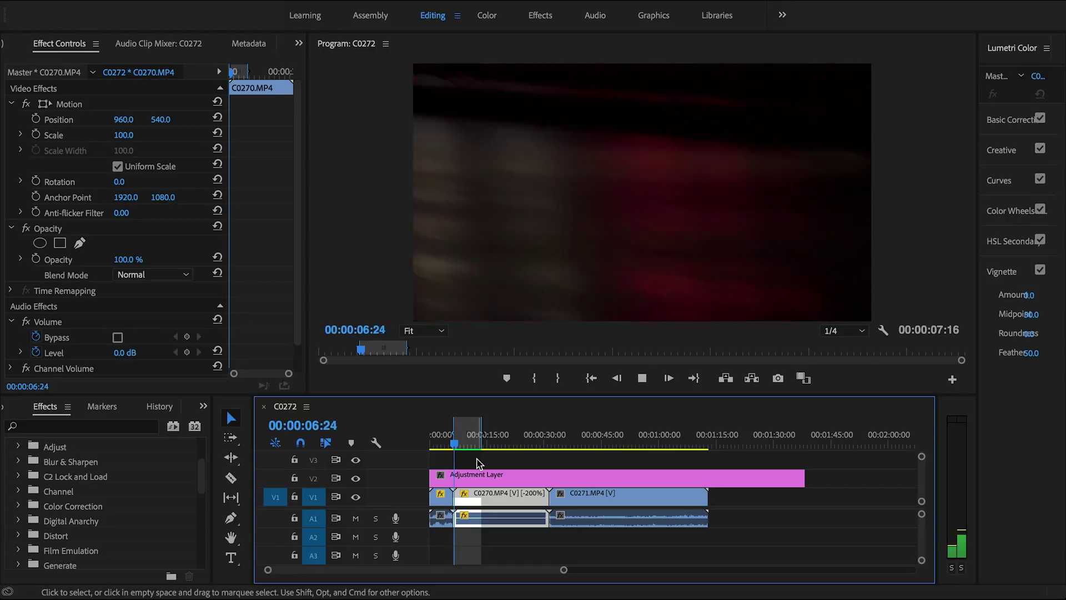
left_click(443, 447)
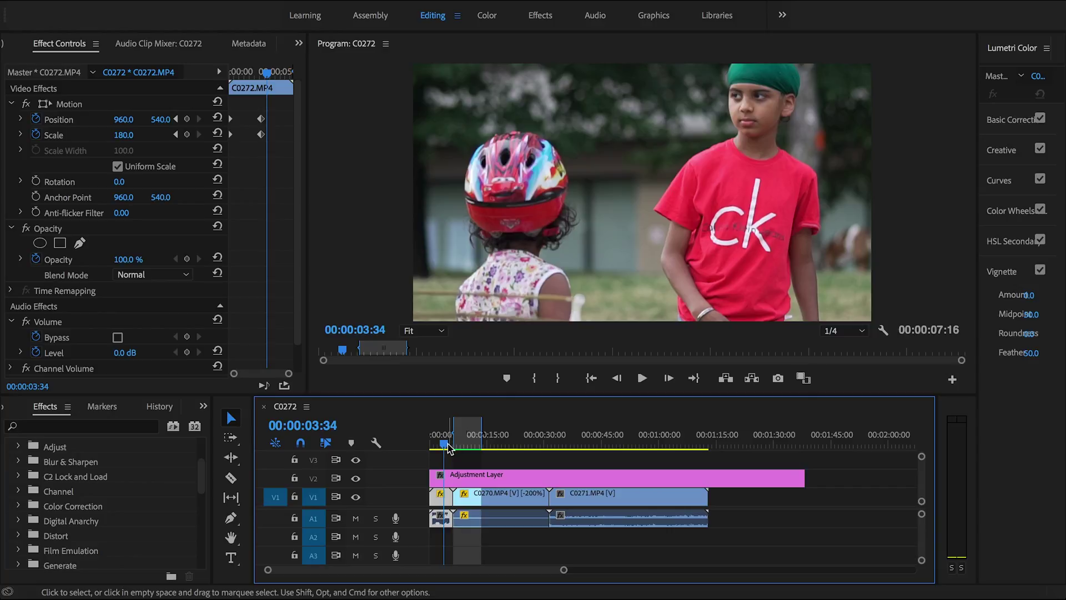
left_click(454, 446)
key("space")
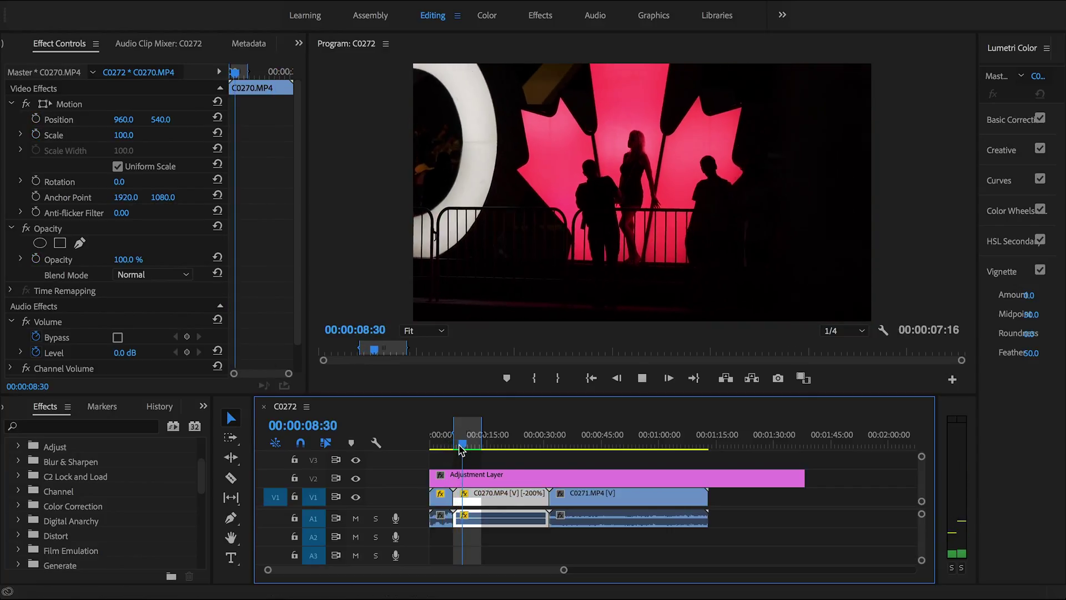
left_click_drag(459, 448, 459, 447)
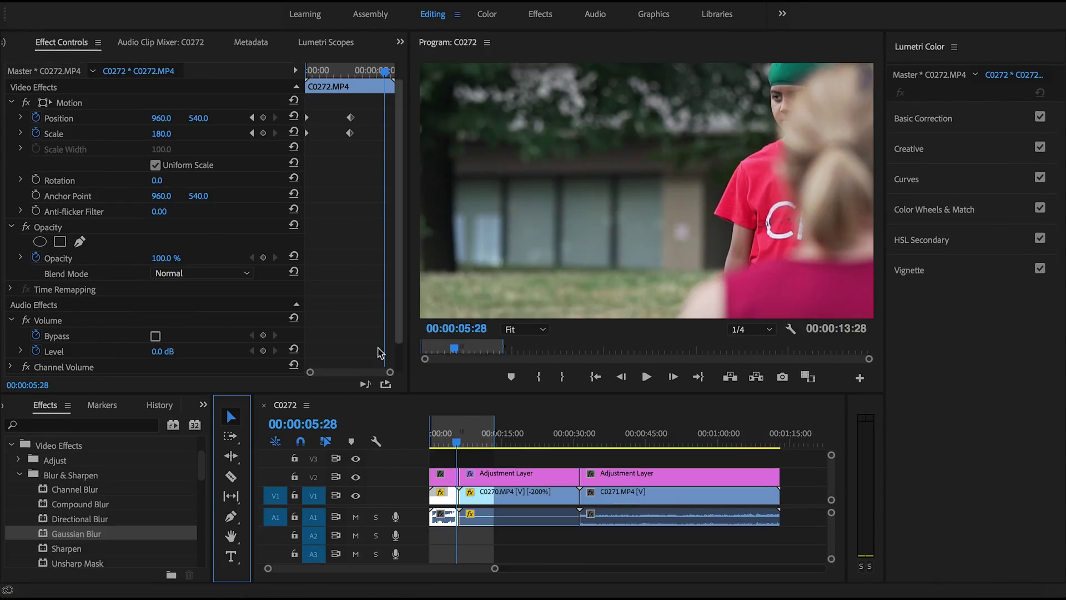
Create a text box over the red maple leaf at 00:00:08:24 containing the word "Tutorial"
left_click(231, 560)
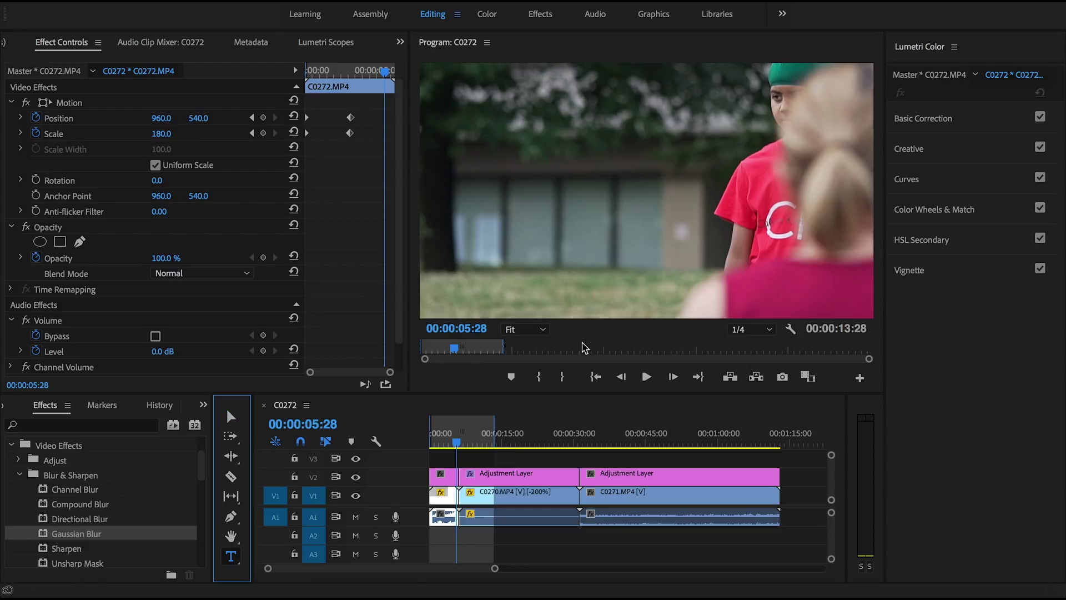
left_click(470, 440)
left_click_drag(561, 109, 746, 196)
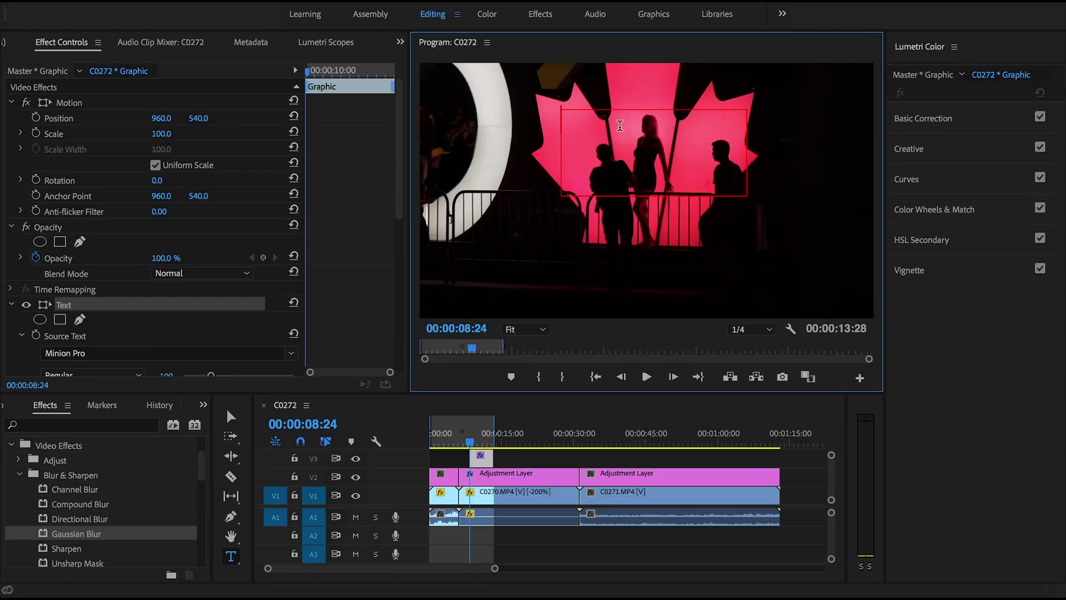
type("Tutorial")
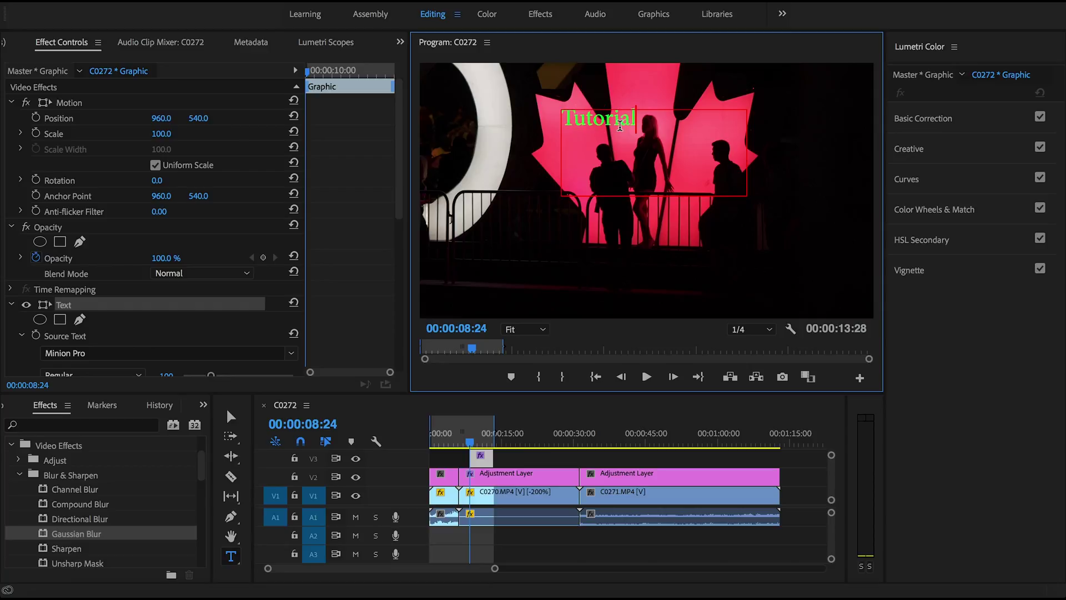
Examine the Tutorial text's font list, size, alignment, fill, stroke, shadow and transform settings
left_click_drag(400, 173, 407, 214)
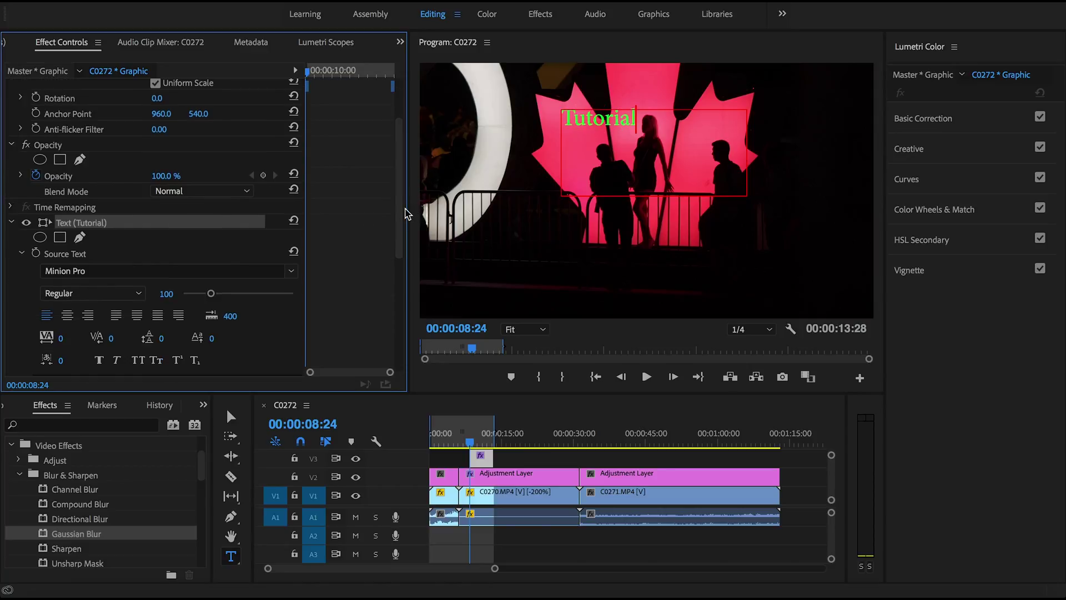
scroll(321, 225, "down", 2)
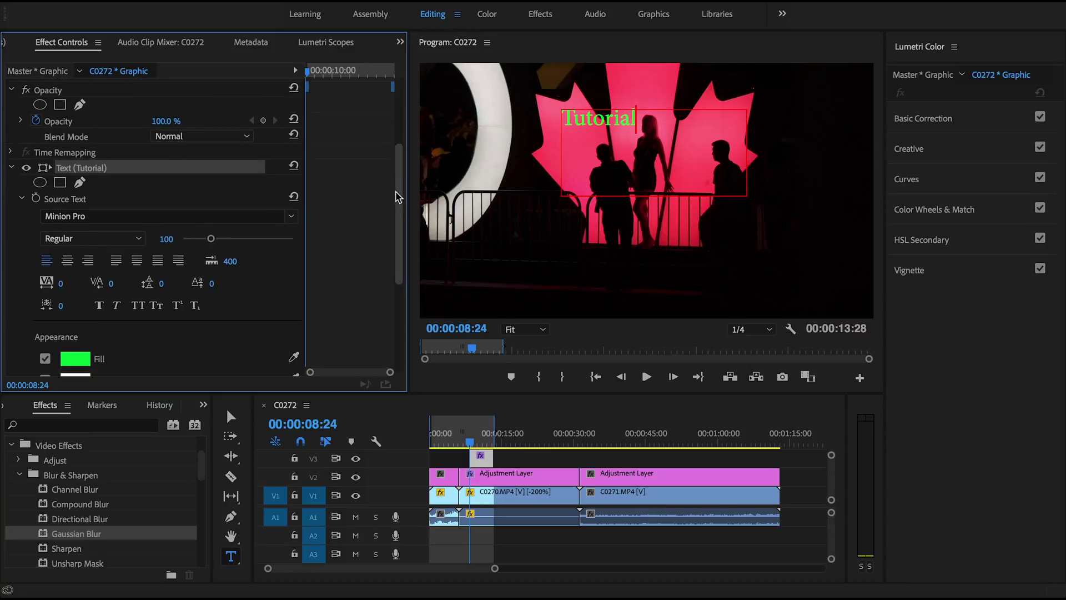
scroll(389, 200, "down", 1)
left_click(290, 183)
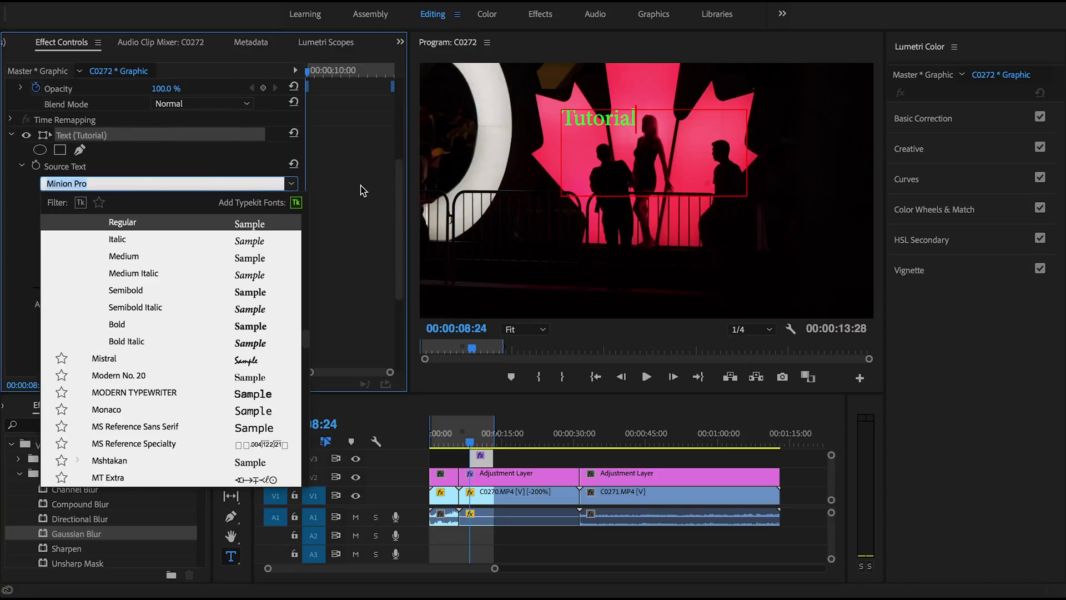
left_click(259, 179)
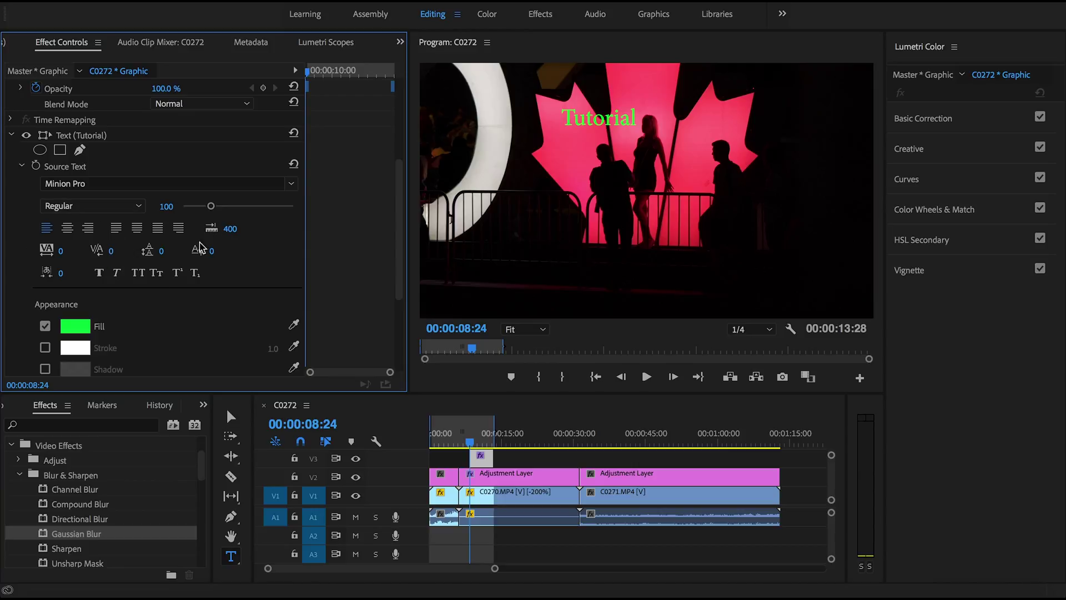
scroll(250, 223, "down", 3)
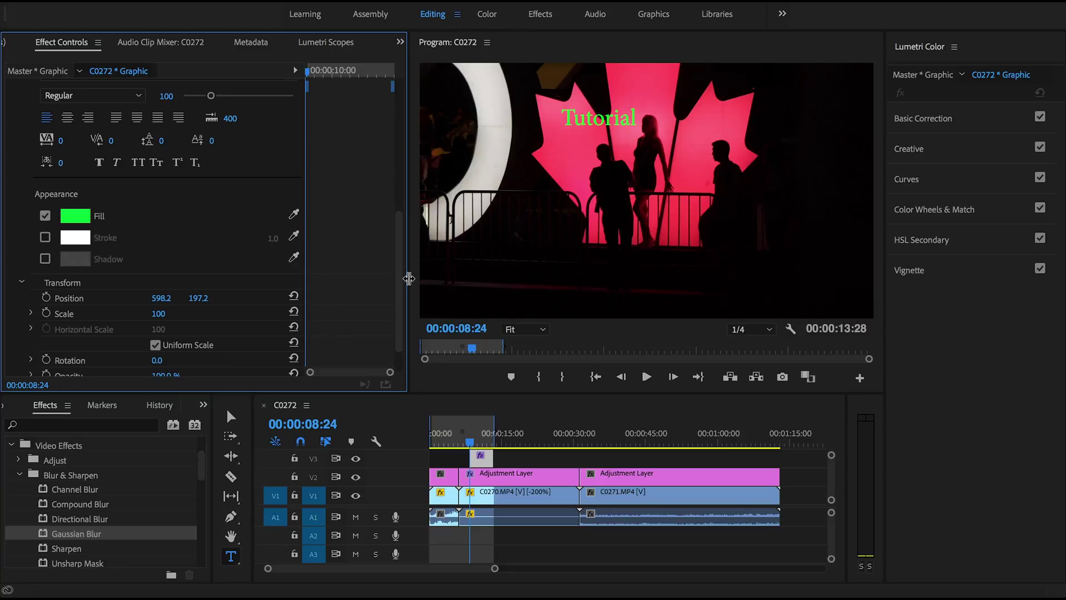
left_click_drag(399, 278, 400, 238)
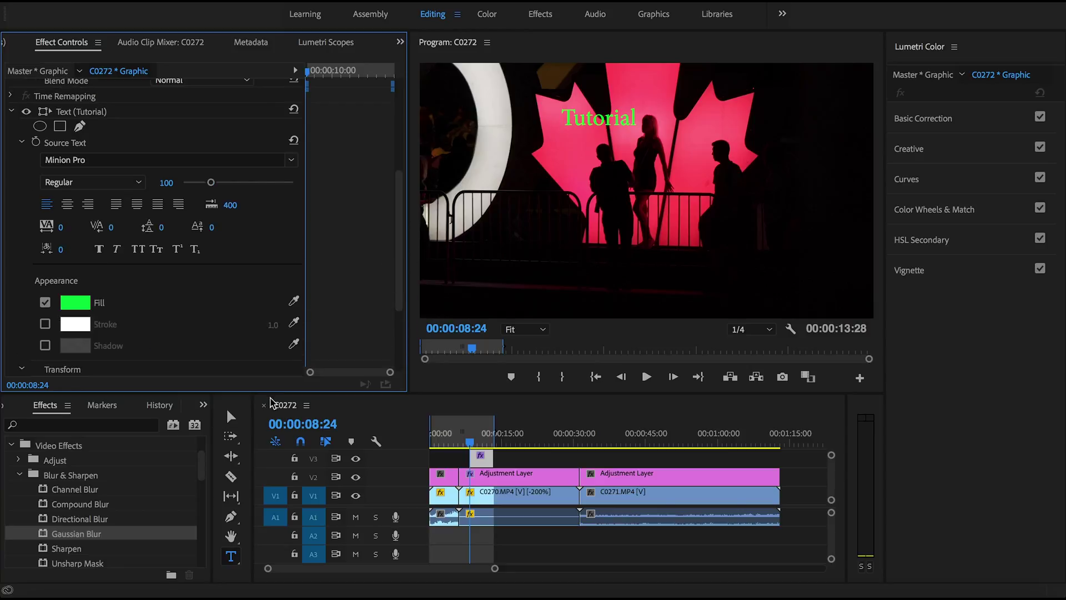
Move the Tutorial text up and to the right so it sits across the top of the maple leaf
left_click(232, 418)
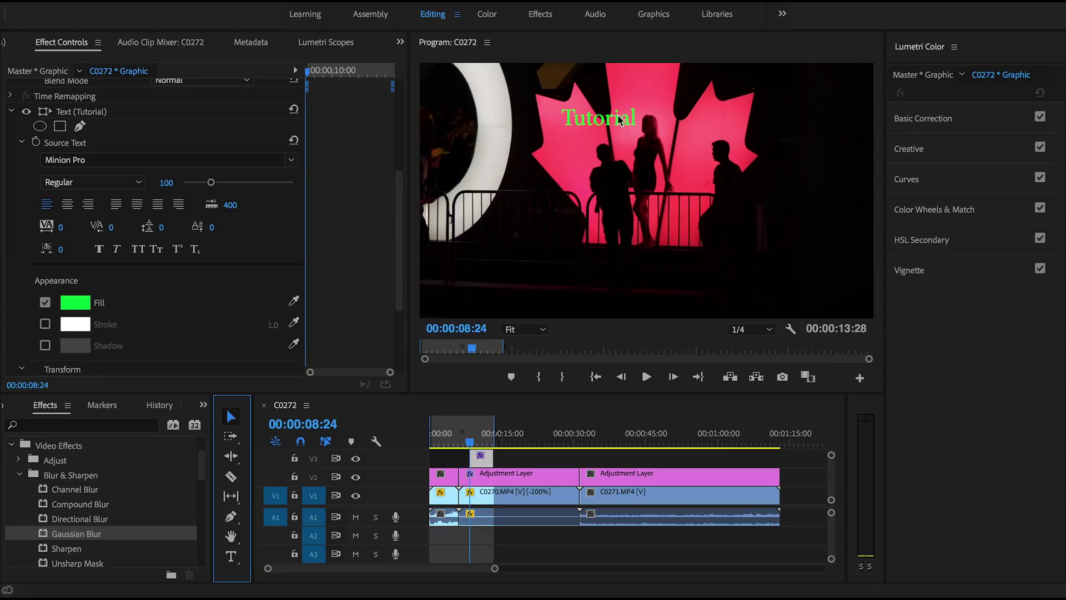
left_click(599, 125)
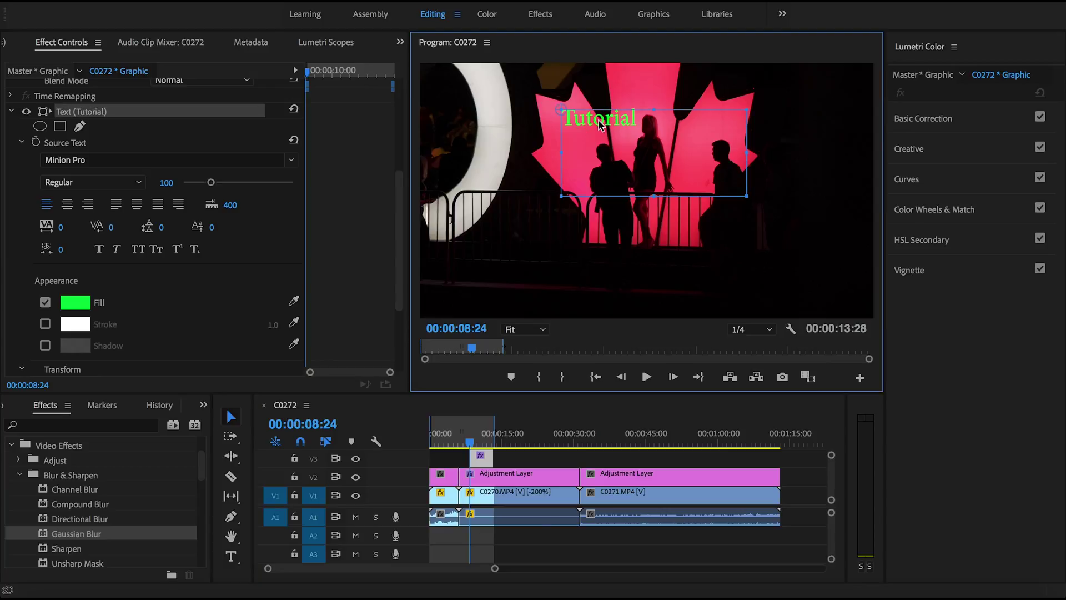
left_click_drag(599, 124, 644, 103)
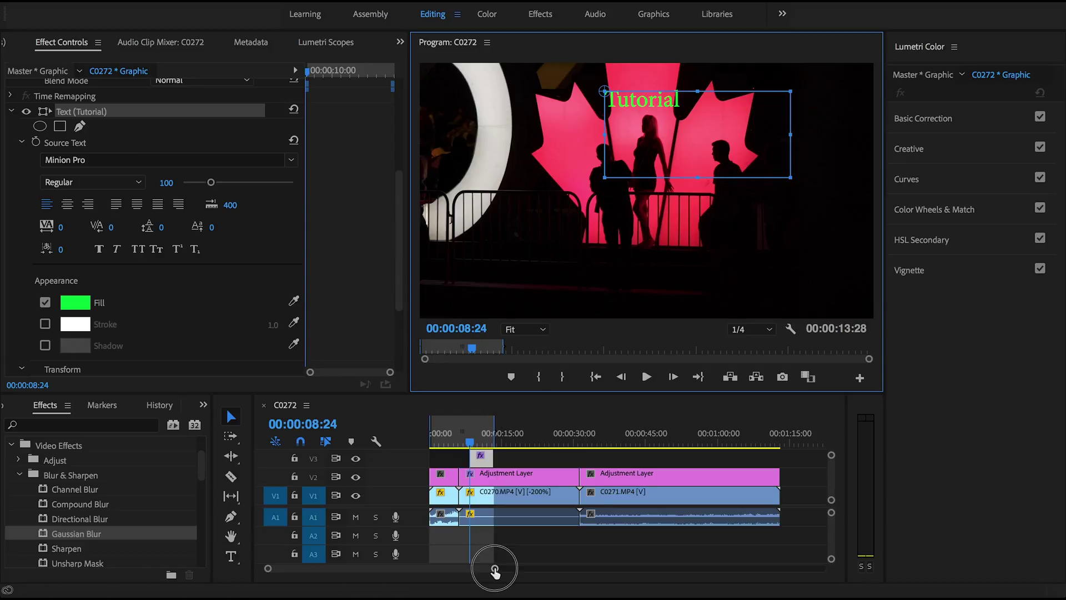
Extend the Tutorial graphic on V3 to span all of C0270.MP4 and view the frame at 00:00:10:33
left_click_drag(494, 571, 457, 569)
left_click_drag(491, 445, 484, 444)
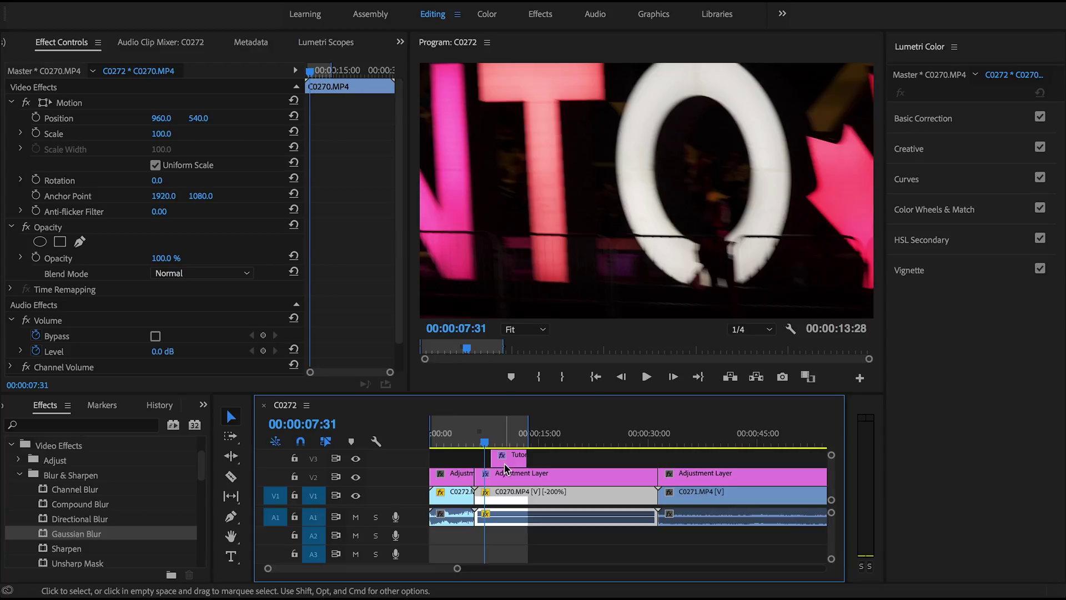
left_click(505, 460)
mouse_move(520, 457)
left_mouse_down()
mouse_move(653, 458)
mouse_move(475, 458)
mouse_move(482, 443)
mouse_move(506, 444)
left_mouse_up()
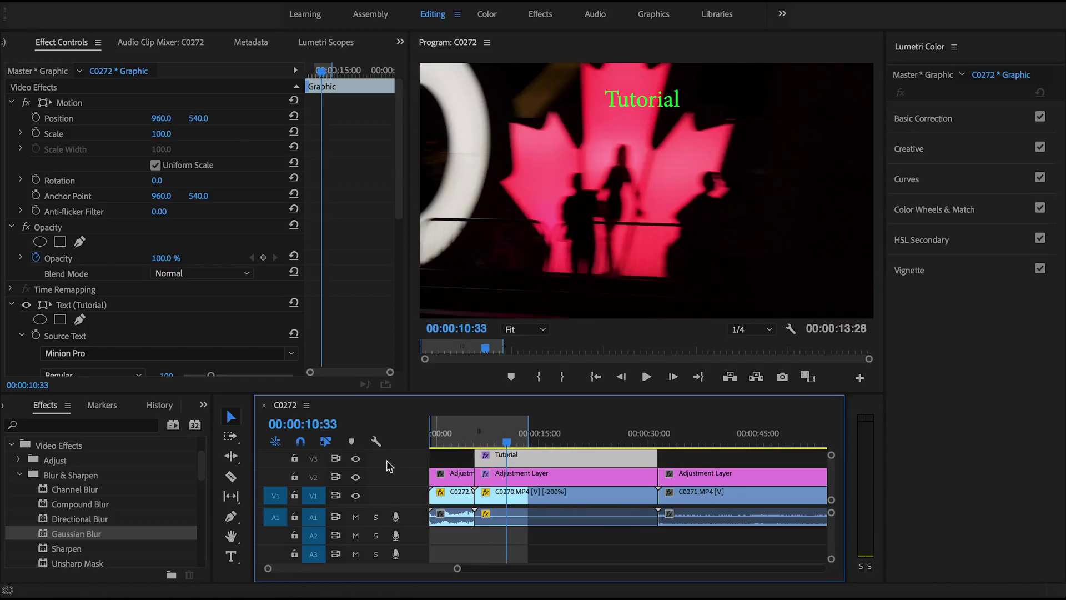
Hide video track V3 and set the Basic Correction exposure to 1.5 on the adjustment layer above C0270.MP4
left_click(356, 459)
left_click(499, 477)
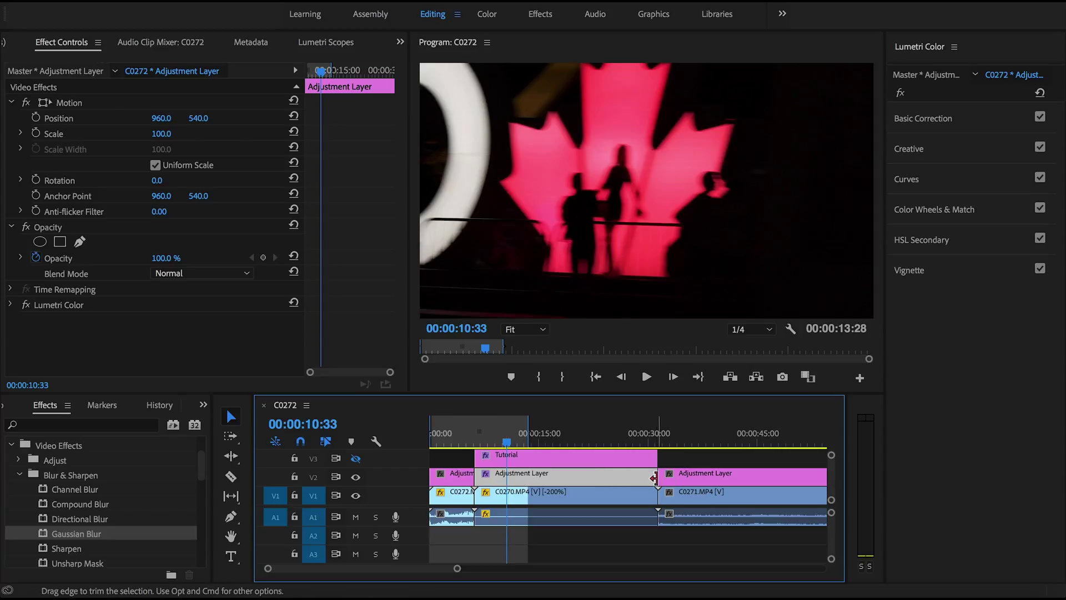
left_click(487, 500)
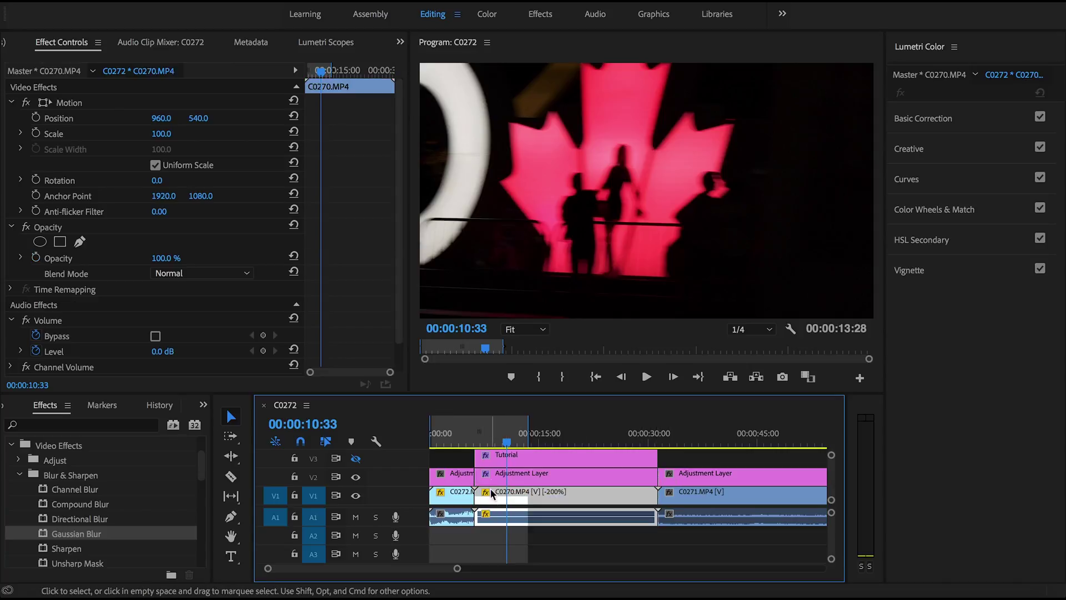
left_click(492, 481)
left_click(508, 493)
left_click(533, 480)
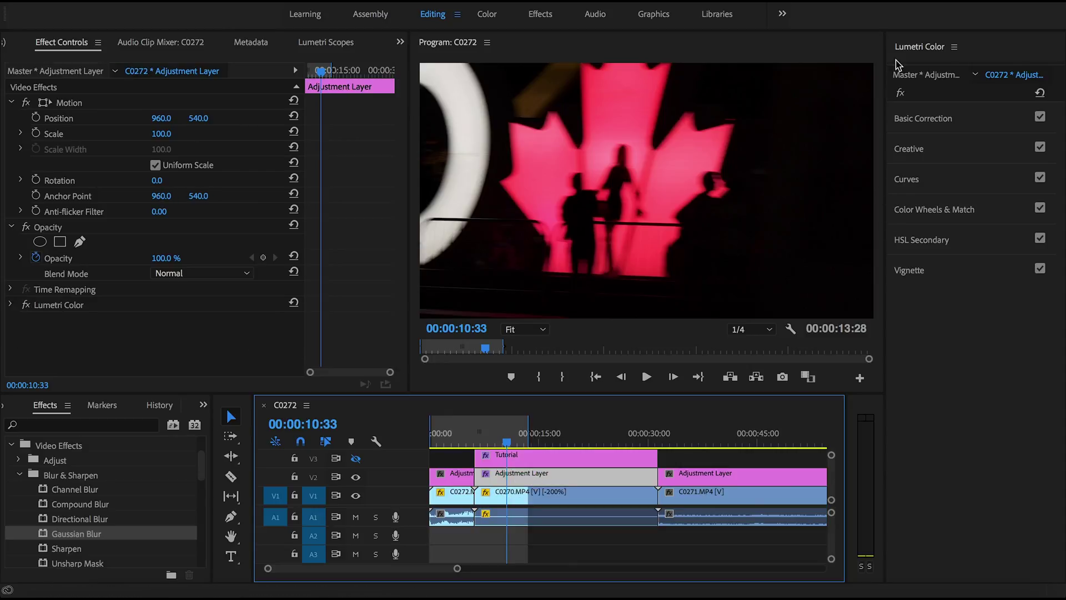
left_click(965, 119)
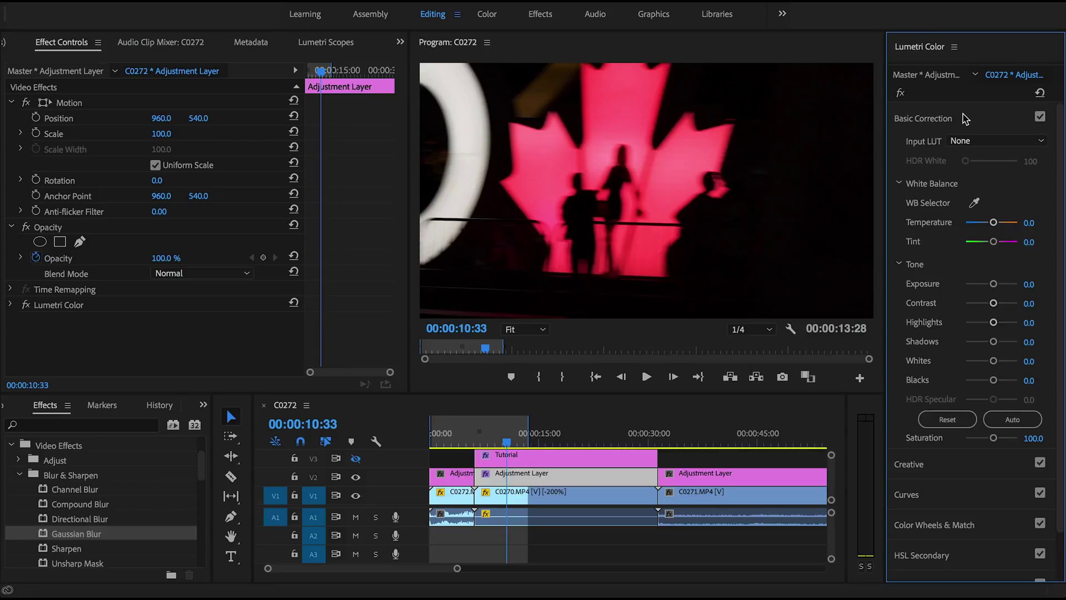
left_click_drag(994, 284, 1001, 287)
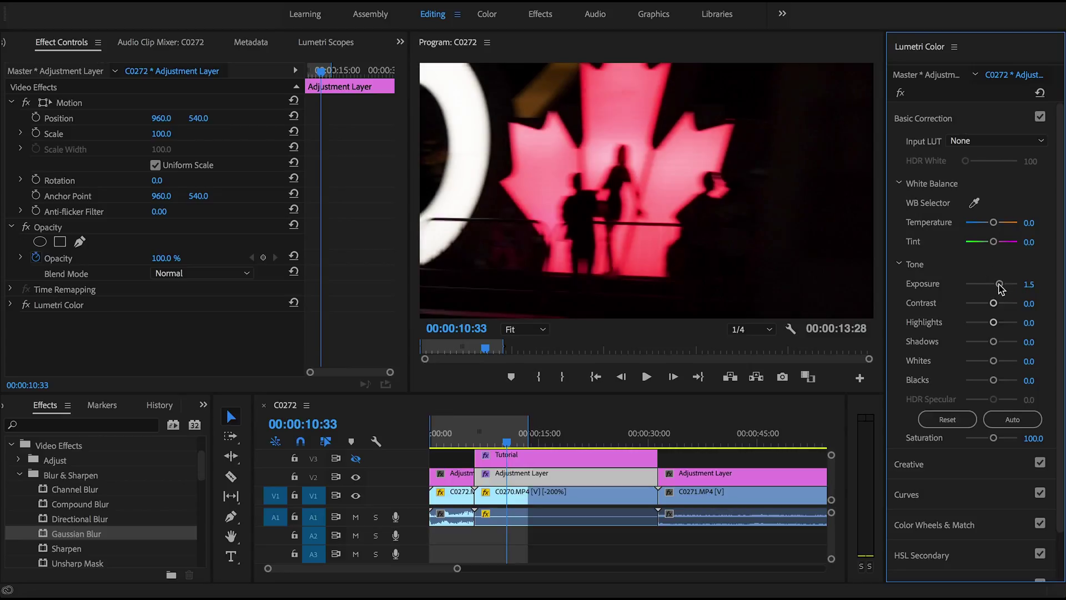
left_click(967, 118)
Apply the creative look Fuji ETERNA 250D Fuji 3510 (by Adobe) to the adjustment layer and select its Lumetri Color effect
left_click(944, 149)
left_click(950, 172)
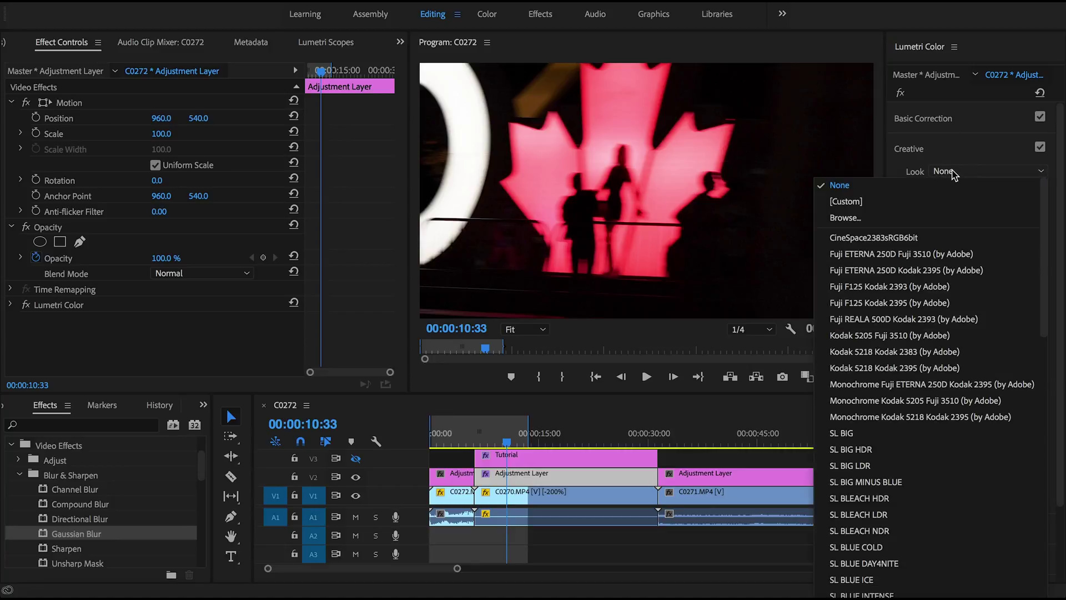
left_click(922, 254)
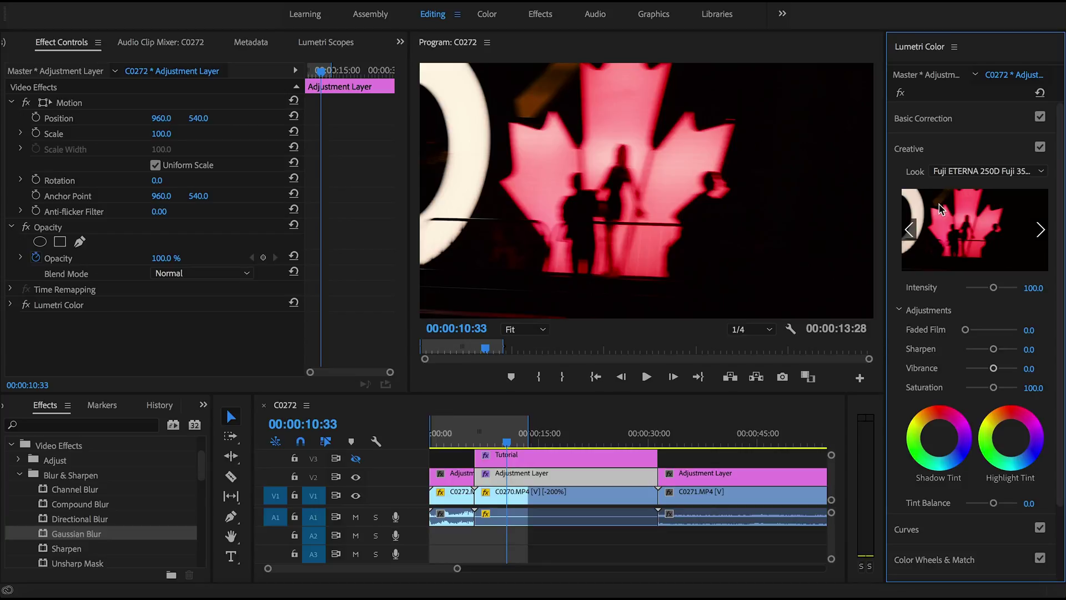
left_click(944, 150)
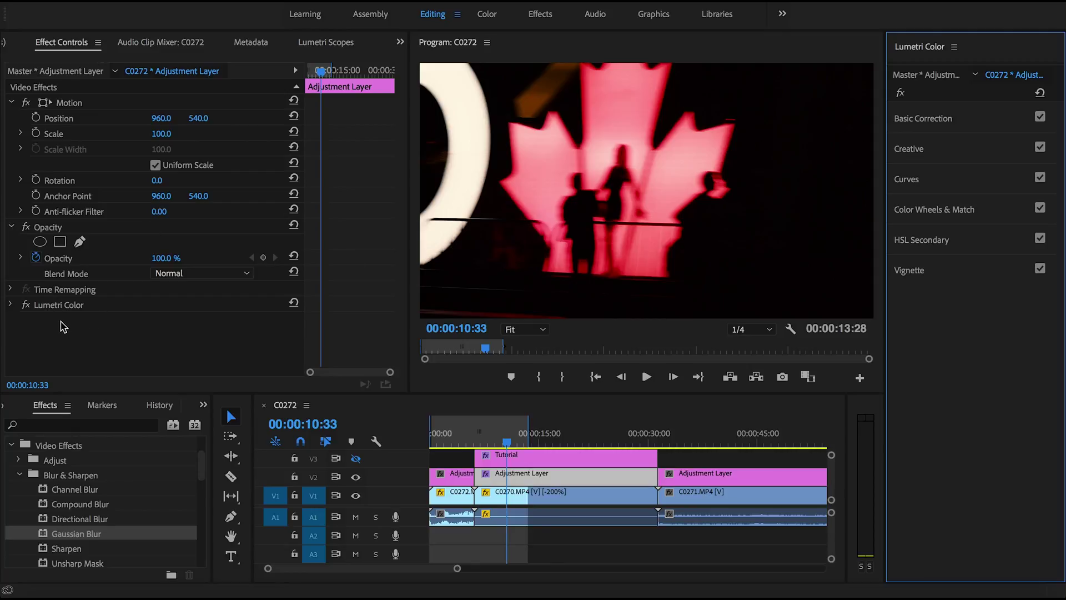
left_click(57, 305)
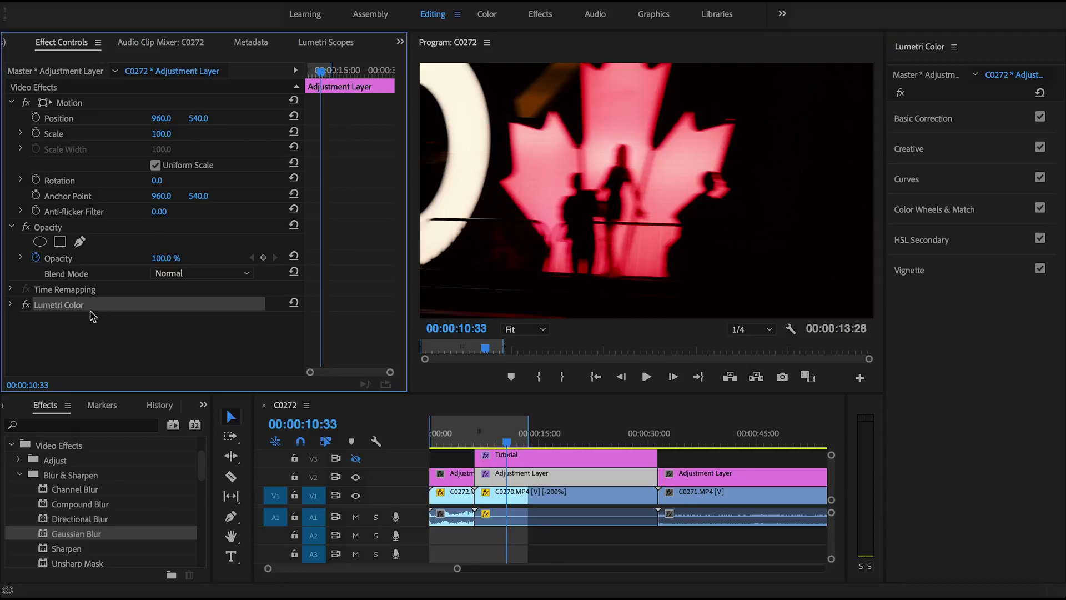
Compare the frame with the adjustment layer's Lumetri Color effect off and on, and reset the effect's settings
left_click(26, 306)
left_click(26, 305)
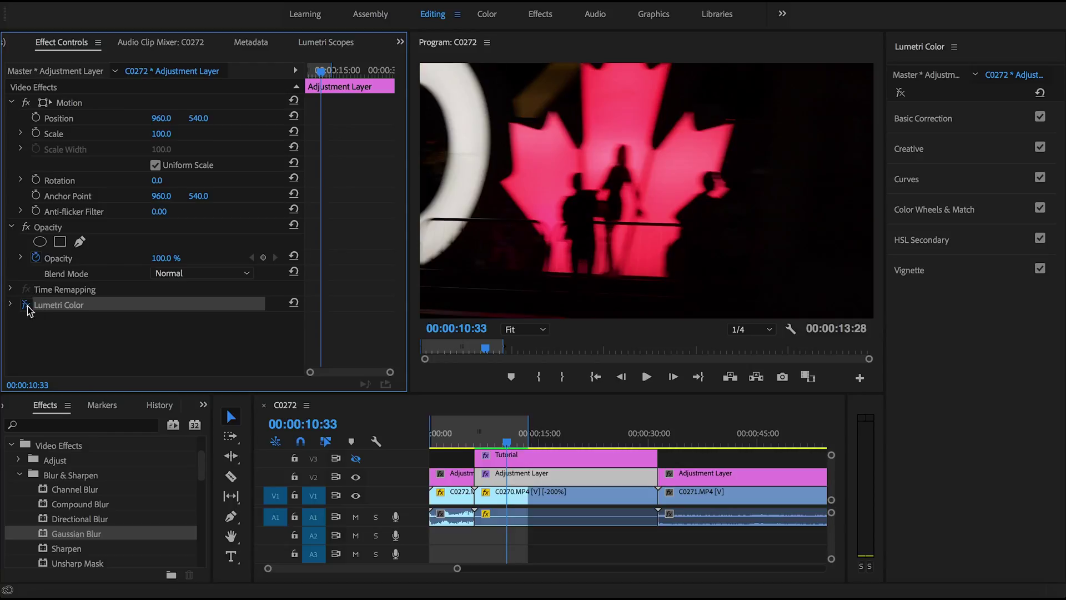
left_click(27, 306)
left_click(27, 306)
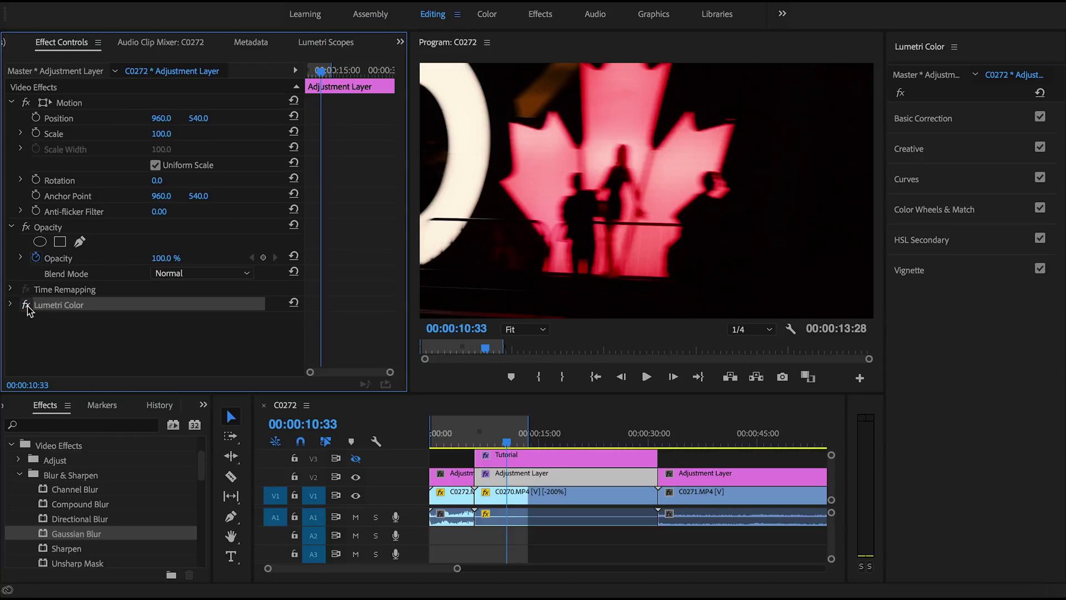
left_click(26, 306)
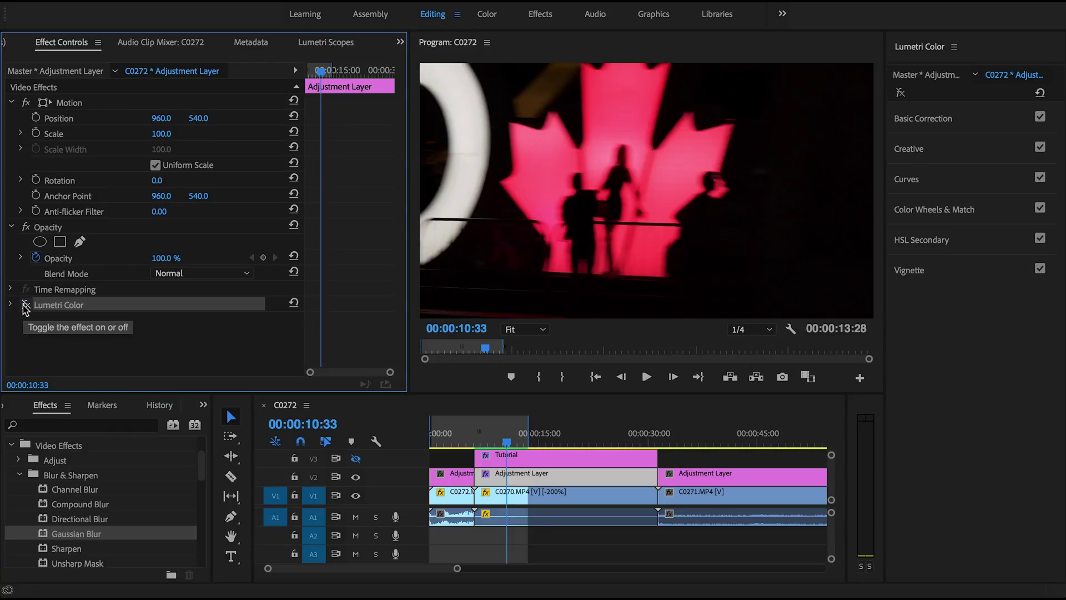
left_click(25, 305)
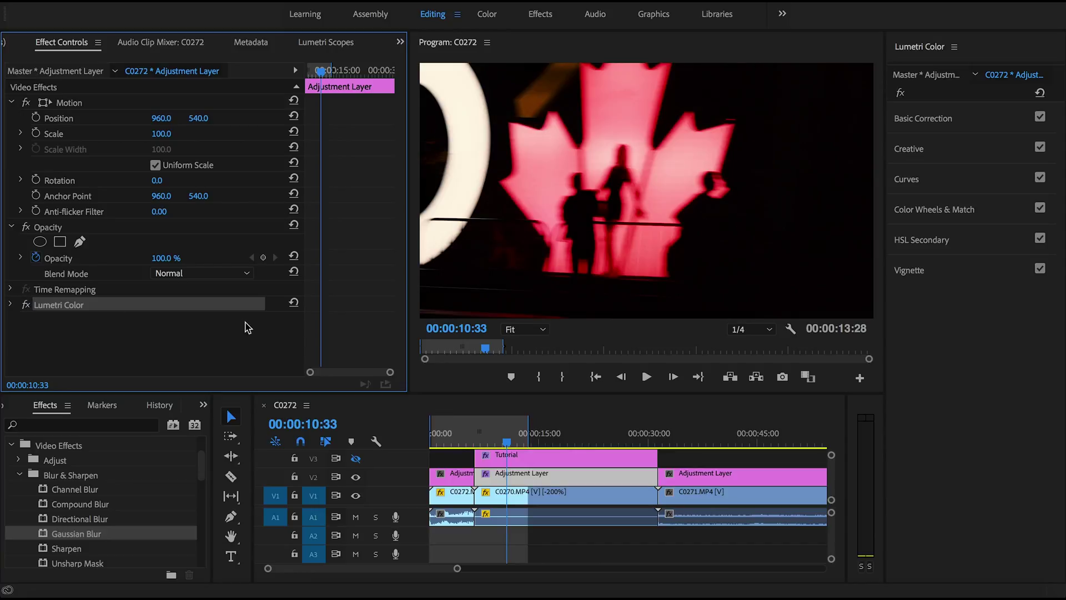
left_click(293, 304)
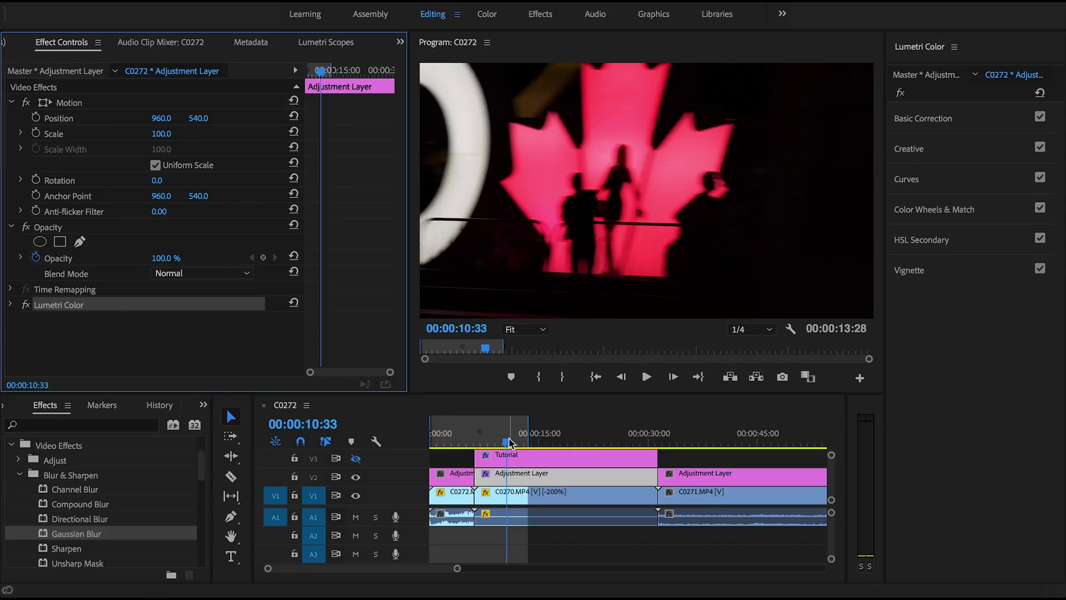
Apply the Cross Dissolve video transition at the cut between C0272.MP4 and C0270.MP4 on V1
left_click_drag(509, 442, 480, 442)
key("=")
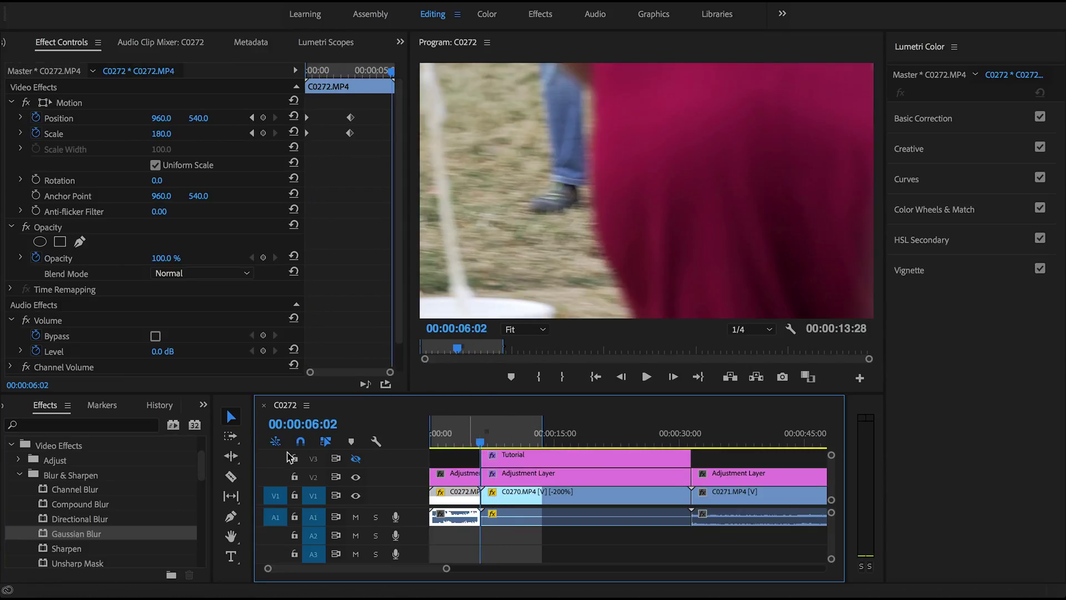
left_click(20, 475)
left_click(11, 446)
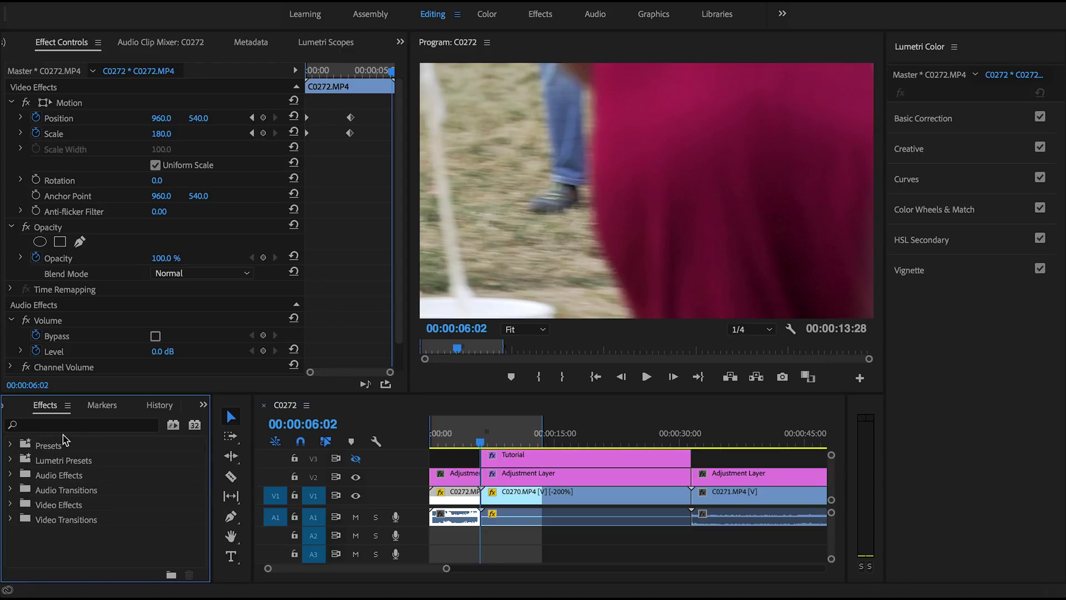
left_click(10, 520)
scroll(45, 502, "down", 3)
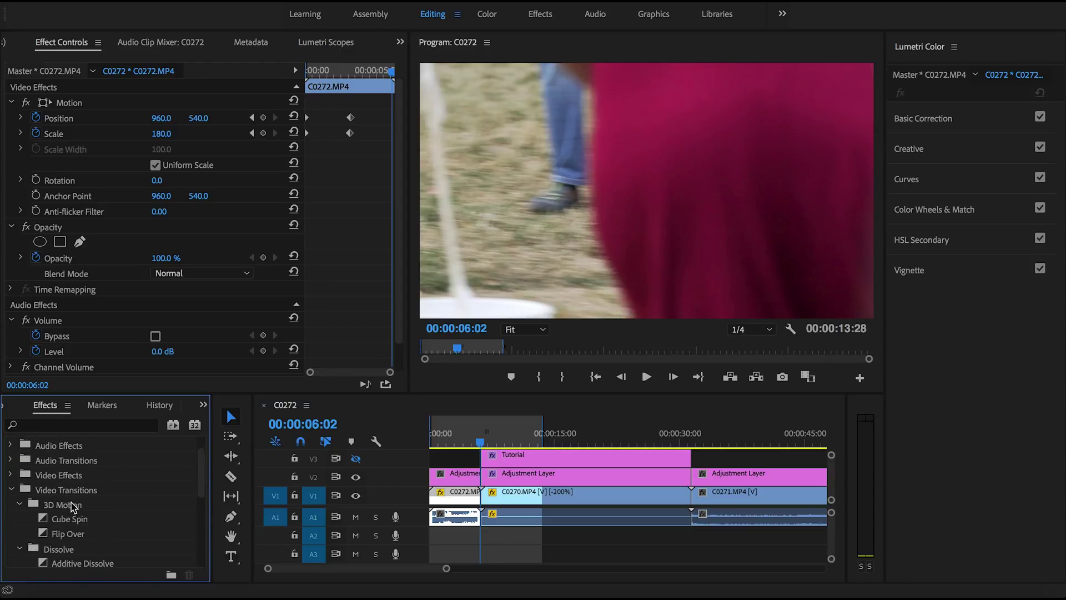
left_click(18, 490)
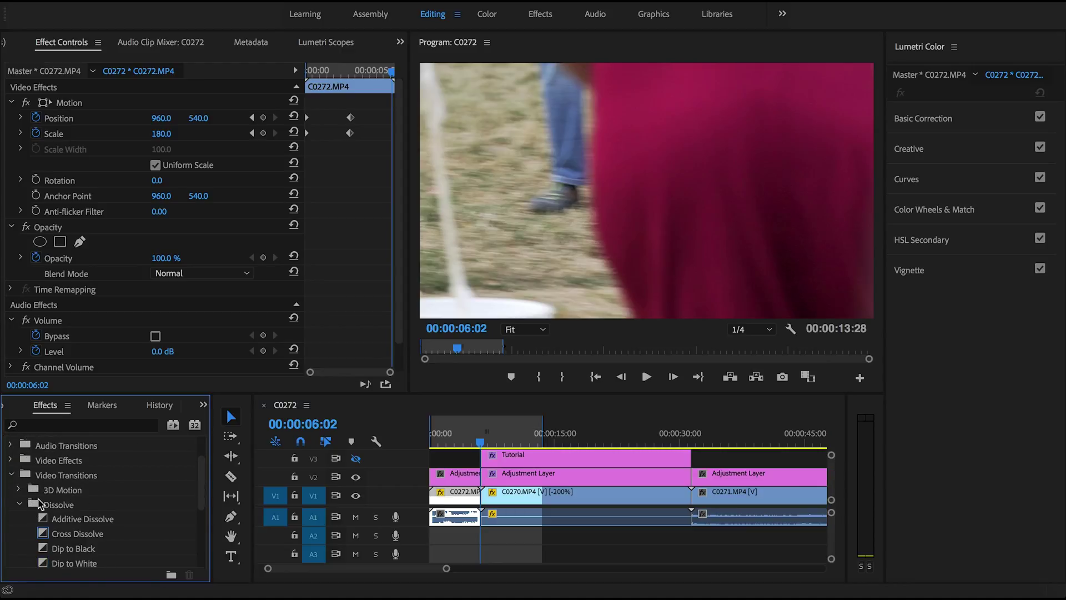
scroll(49, 491, "down", 3)
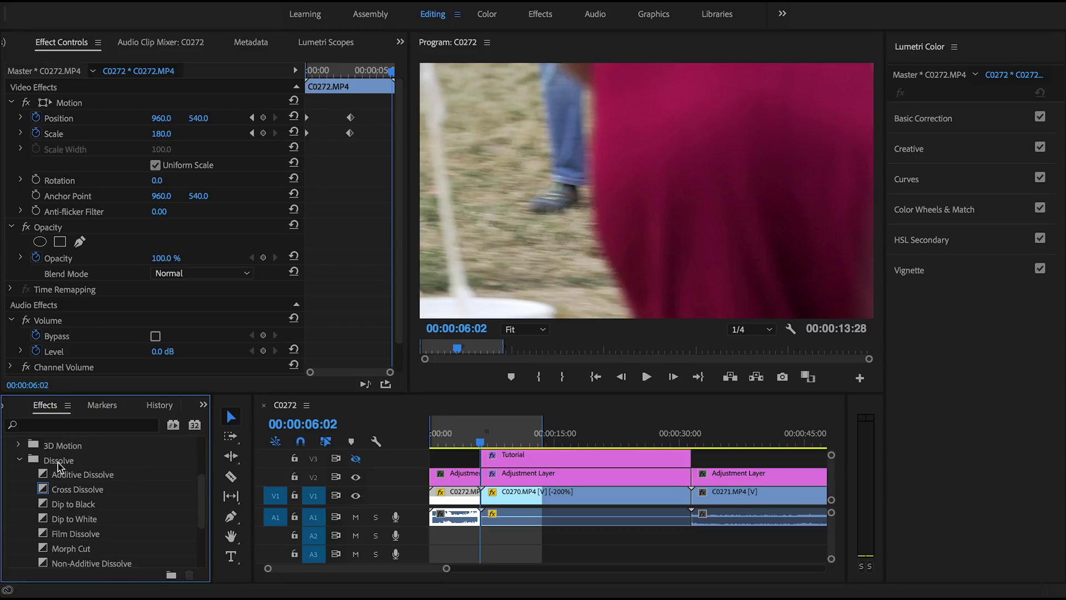
scroll(58, 466, "down", 1)
left_click(78, 474)
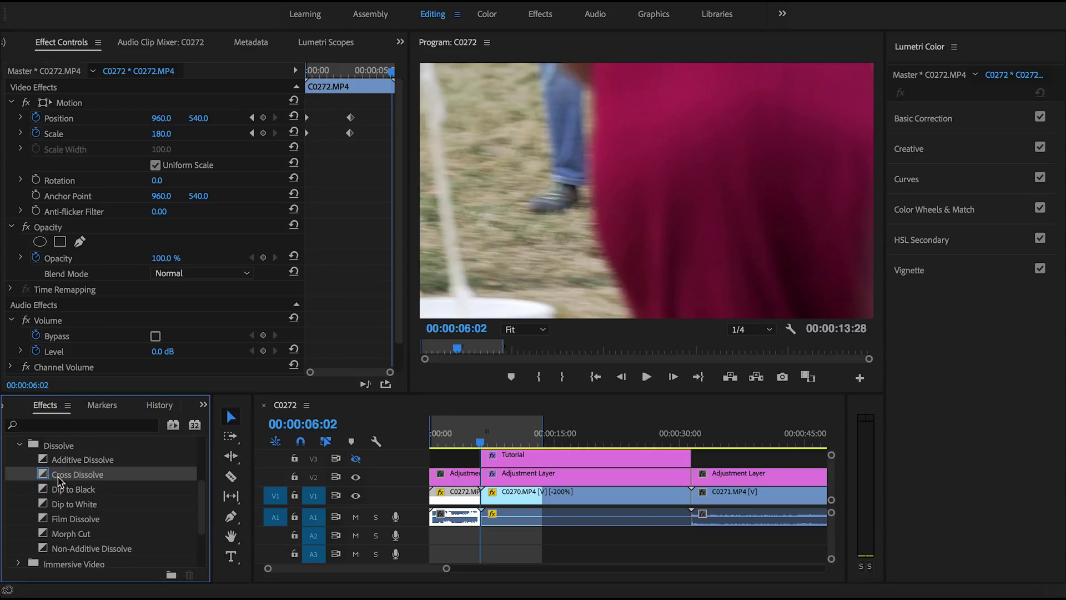
left_click_drag(58, 479, 481, 500)
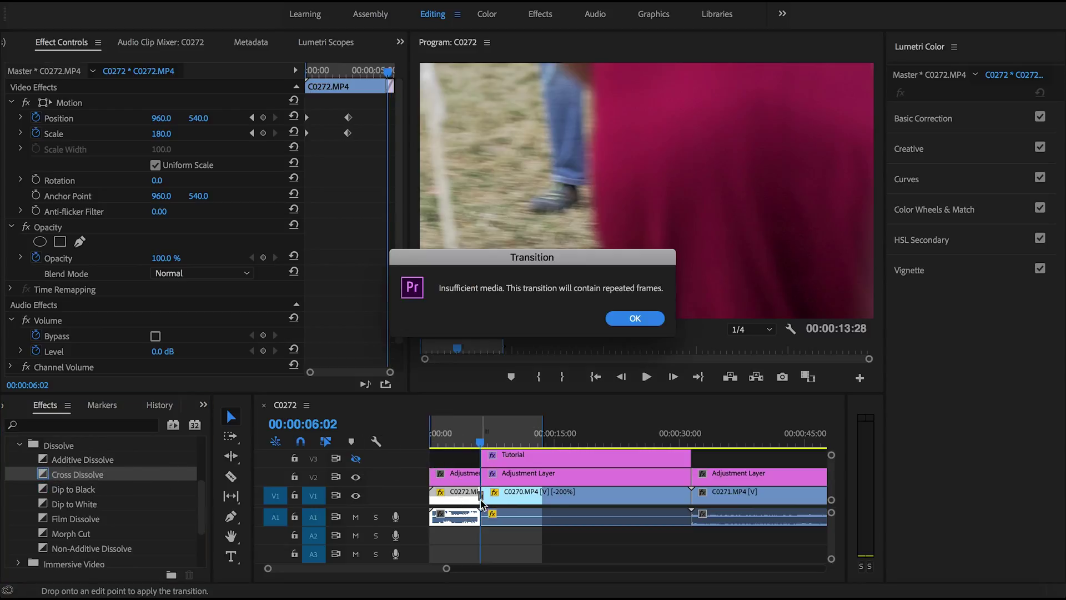
left_click(632, 316)
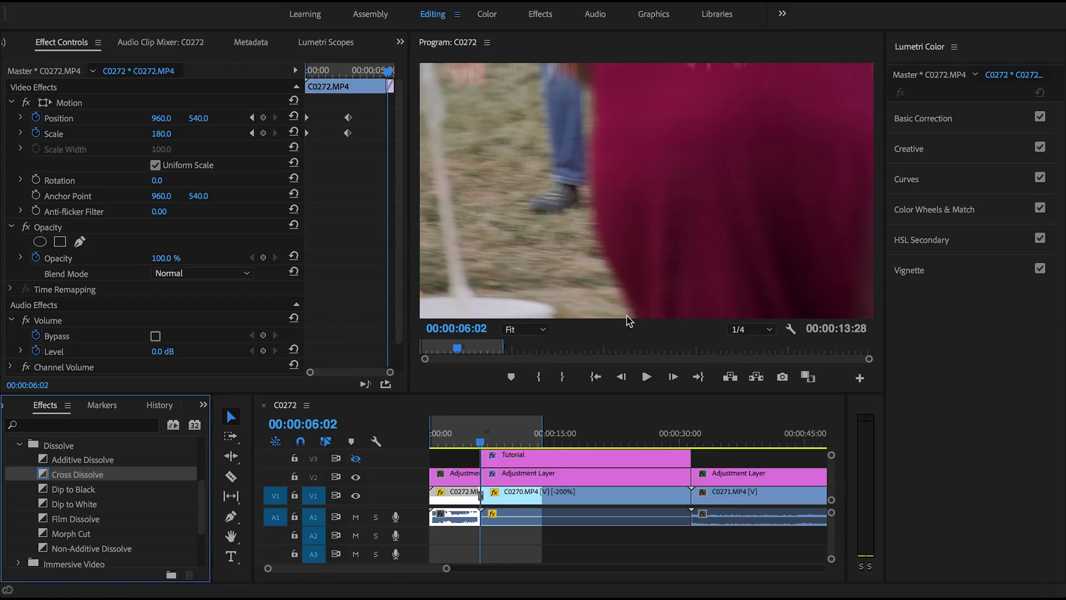
Play through the Cross Dissolve up close, mute audio track A1, and view the transition around 00:00:06:07
mouse_move(445, 568)
left_mouse_down()
mouse_move(383, 566)
mouse_move(414, 567)
left_mouse_up()
key("space")
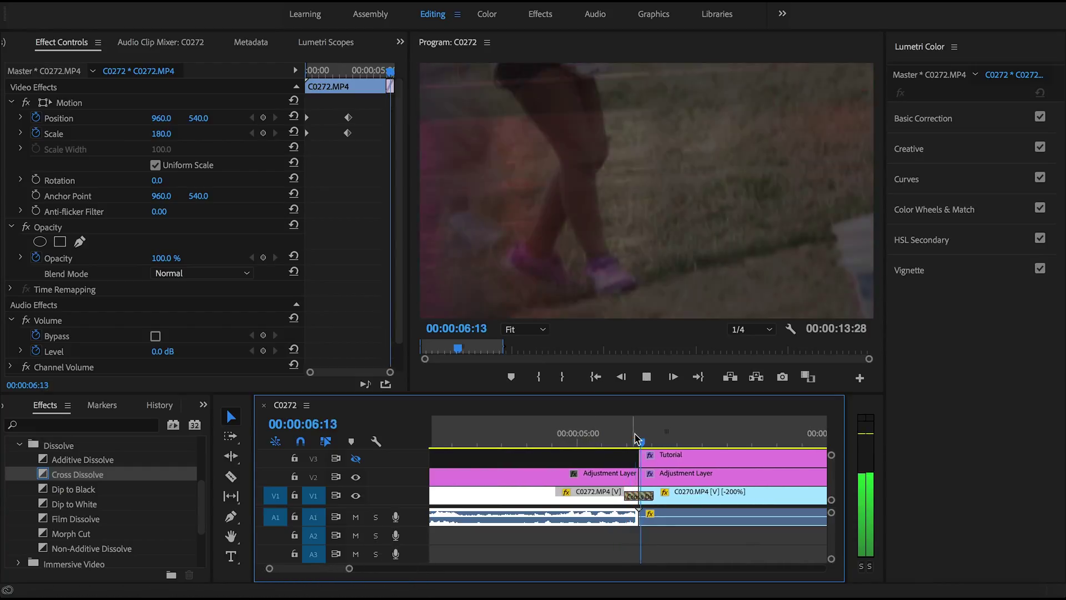
key("space")
left_click(355, 516)
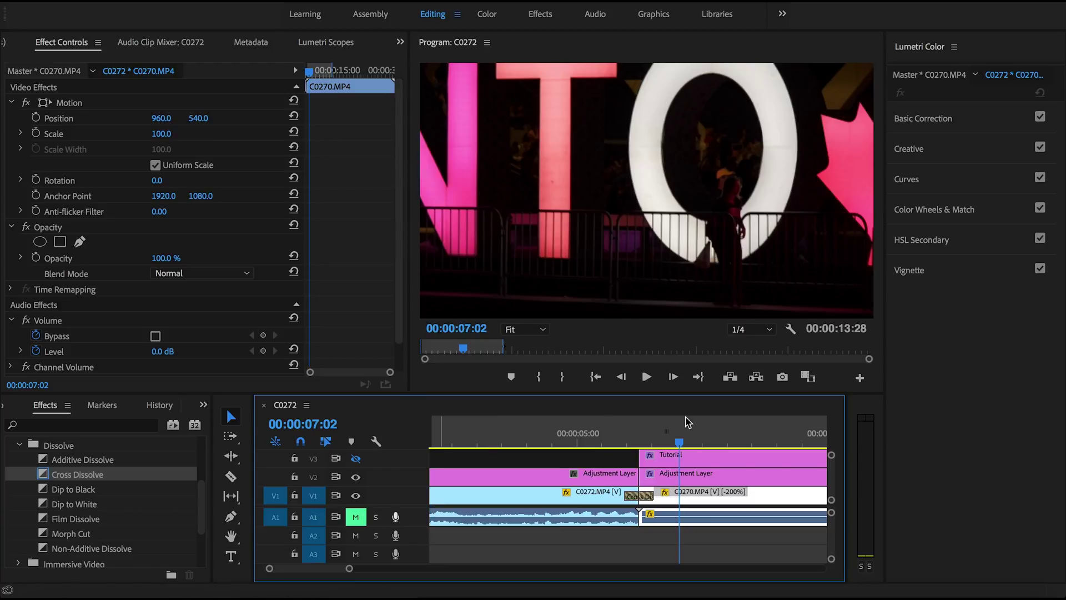
left_click(632, 443)
left_click_drag(632, 442, 636, 443)
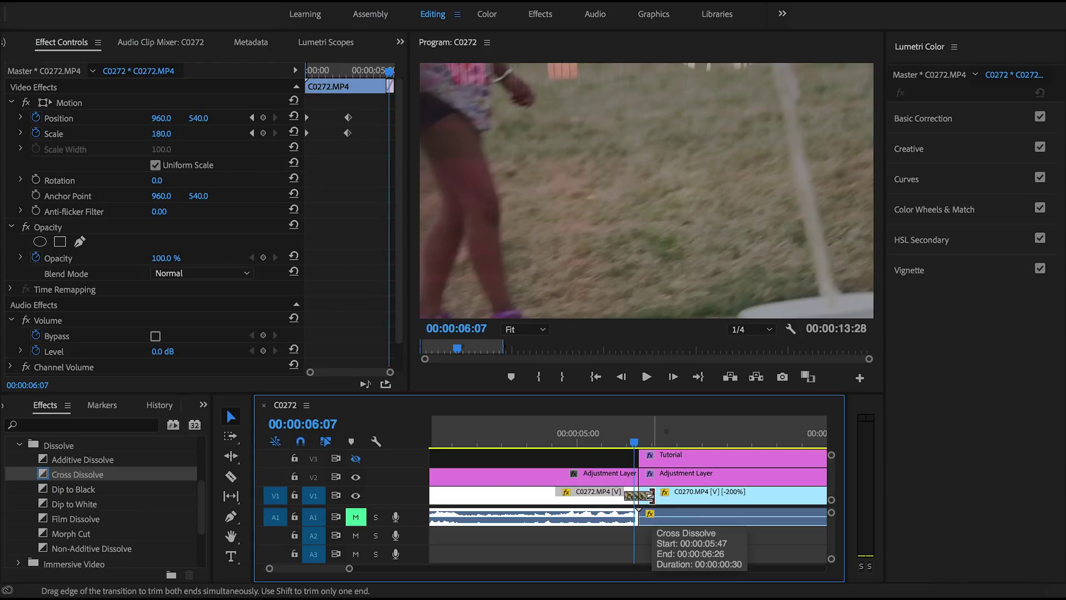
Lengthen the Cross Dissolve between C0272.MP4 and C0270.MP4 to 00:00:02:04 and play it back
left_click_drag(650, 495, 583, 495)
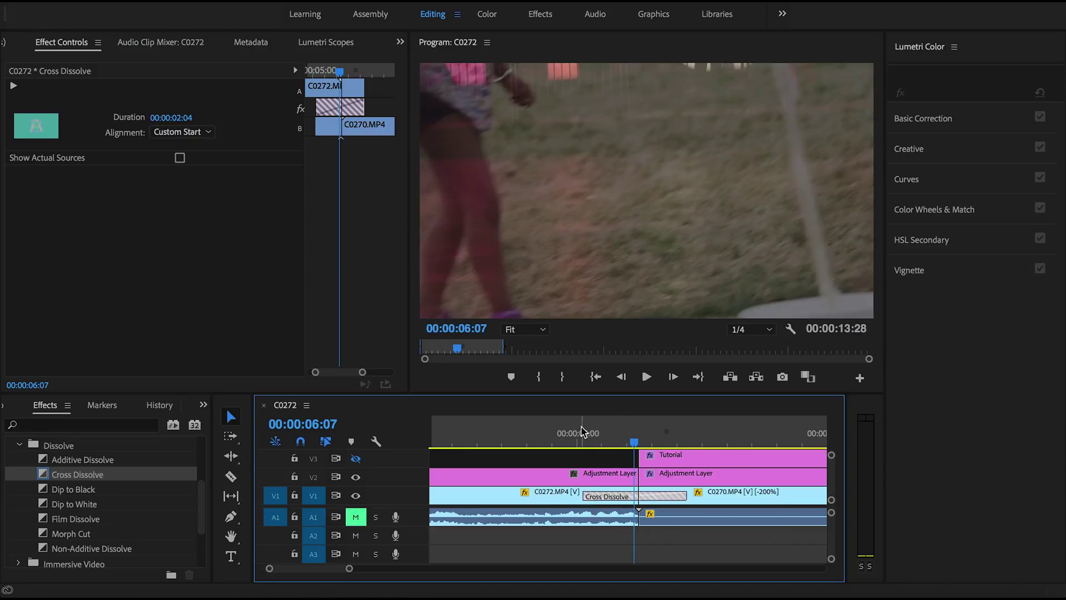
left_click(583, 432)
key("space")
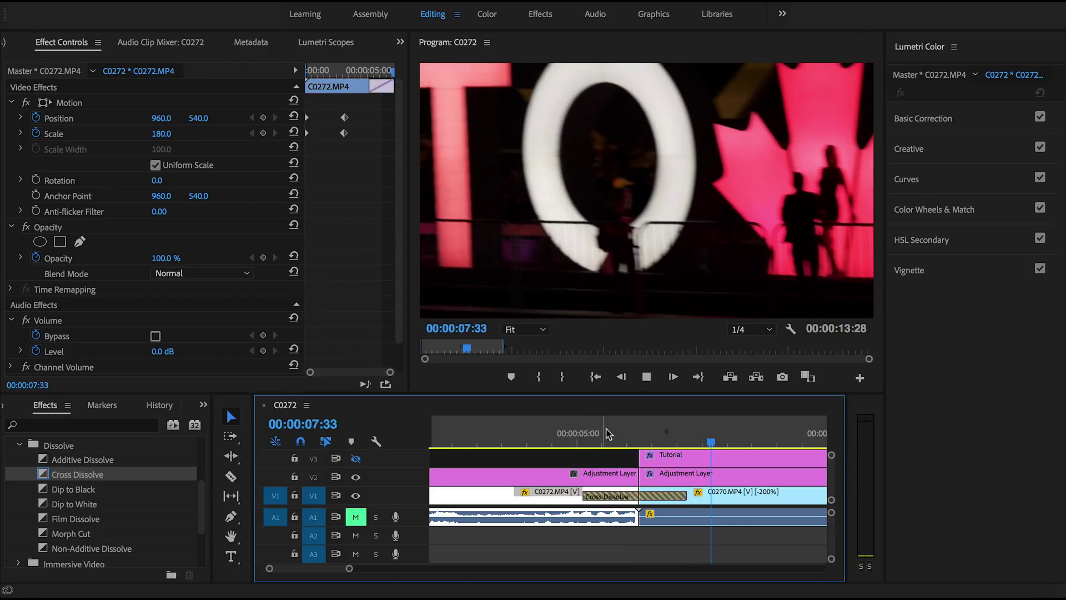
key("space")
left_click(659, 433)
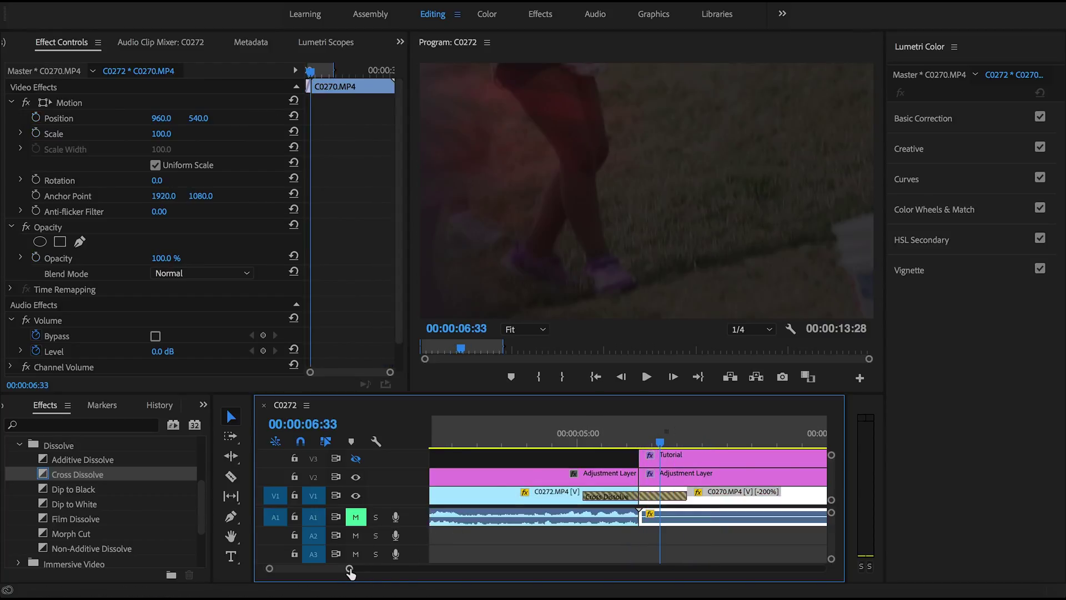
Apply a 00:00:01:26 Exponential Fade at the end of C0272.MP4's audio on A1 and scrub across the cut
left_click_drag(350, 572, 428, 568)
left_click(574, 538)
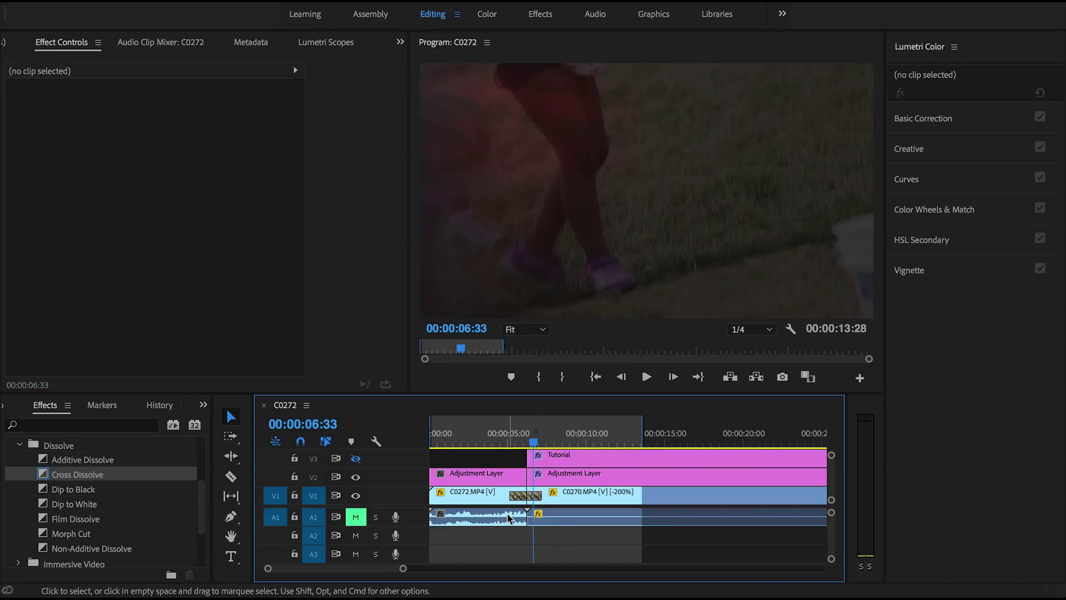
left_click(549, 520)
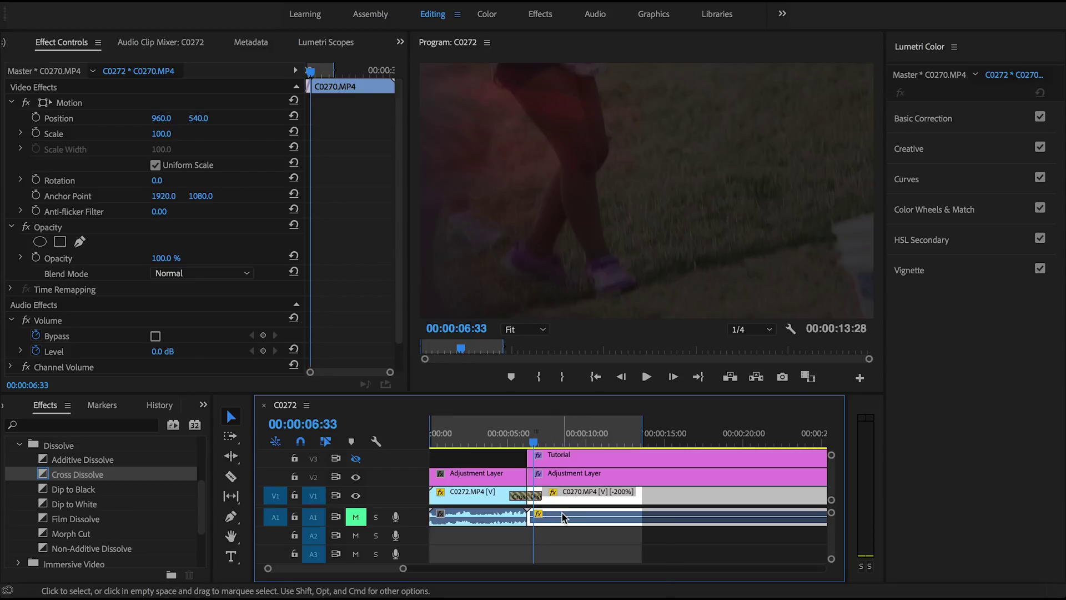
scroll(162, 490, "up", 3)
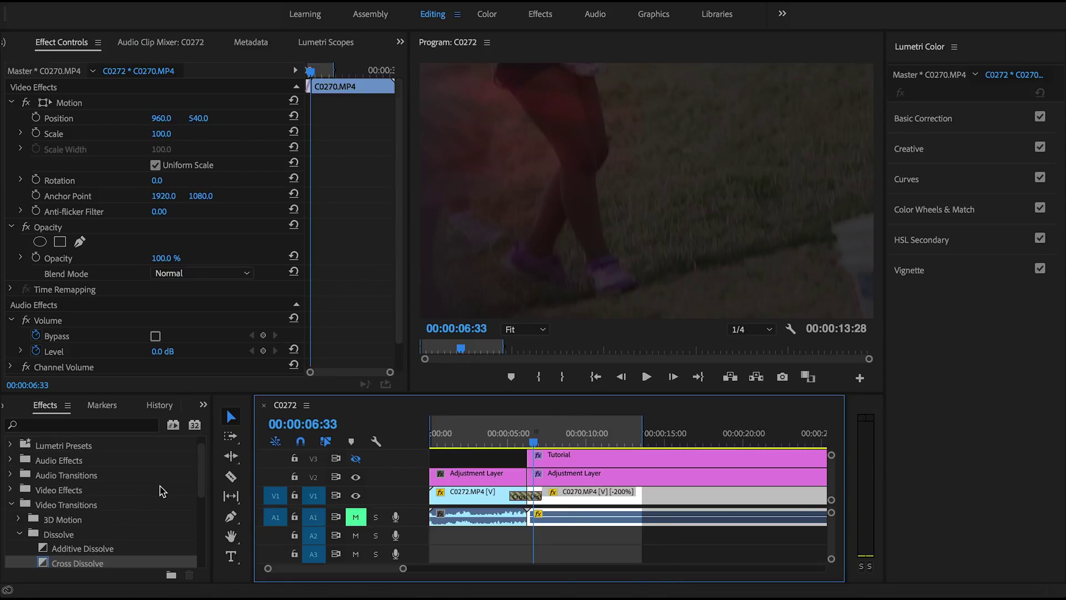
left_click(11, 507)
left_click(11, 492)
scroll(43, 522, "down", 1)
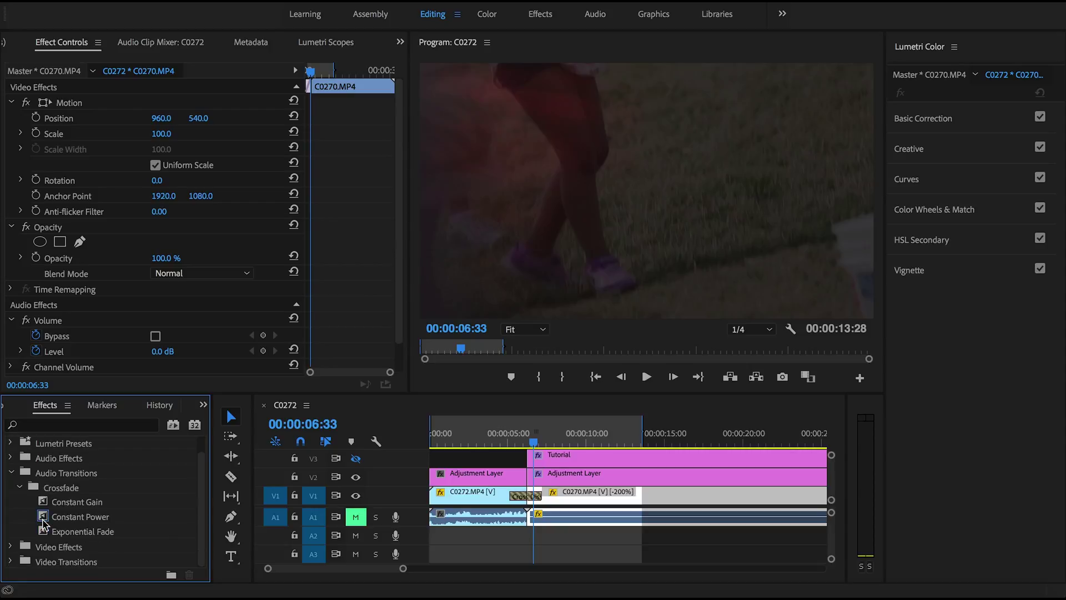
left_click_drag(71, 534, 507, 521)
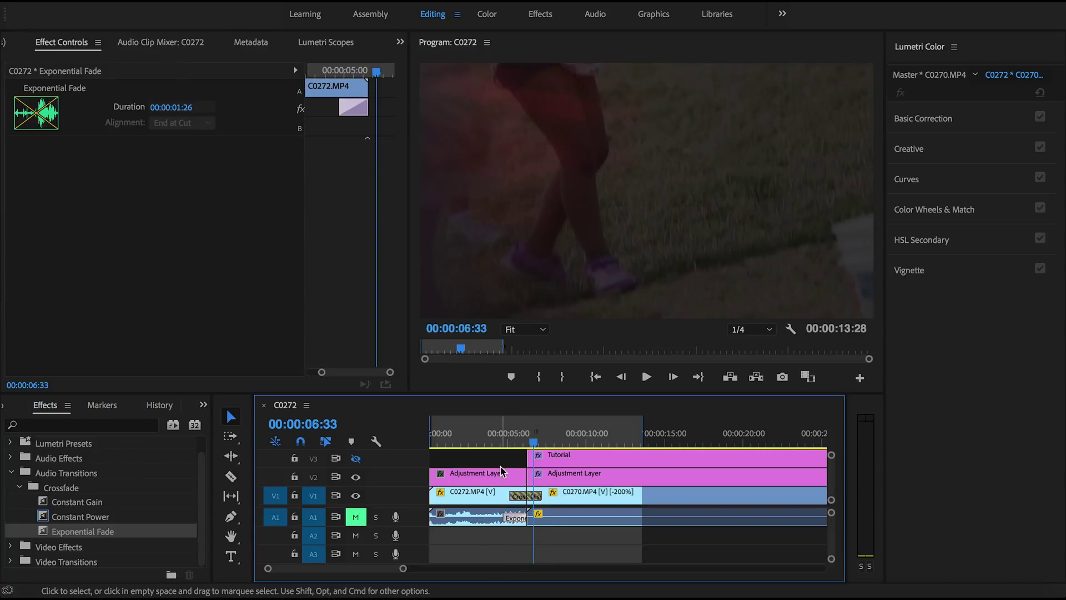
left_click(510, 442)
left_click_drag(512, 442, 458, 442)
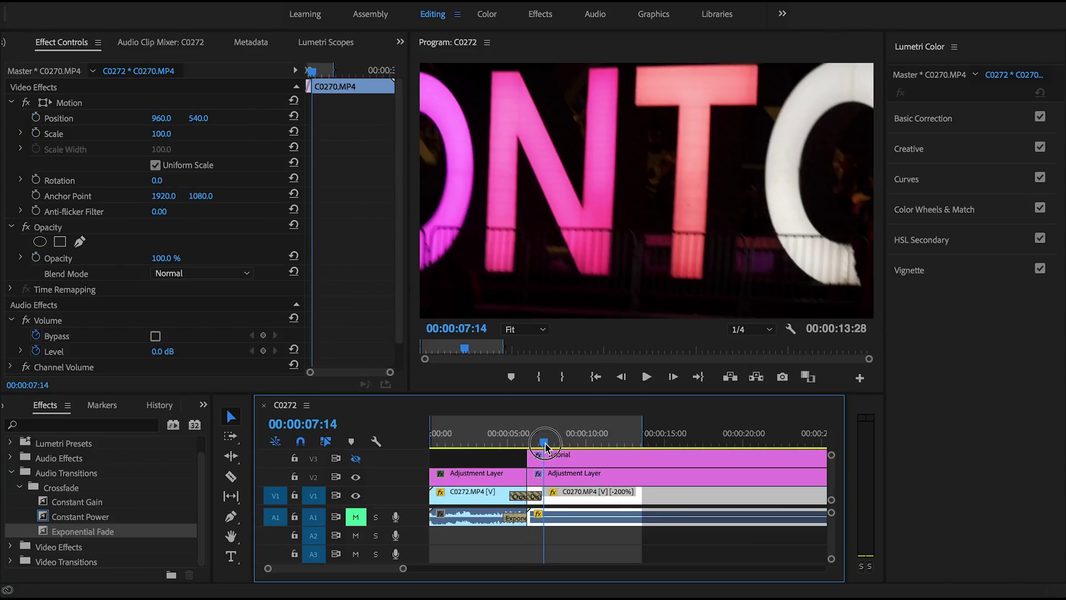
Nest C0270.MP4, C0271.MP4 and the adjustment layers above them as Nested Sequence 02
key("minus")
key("minus")
left_click(481, 473)
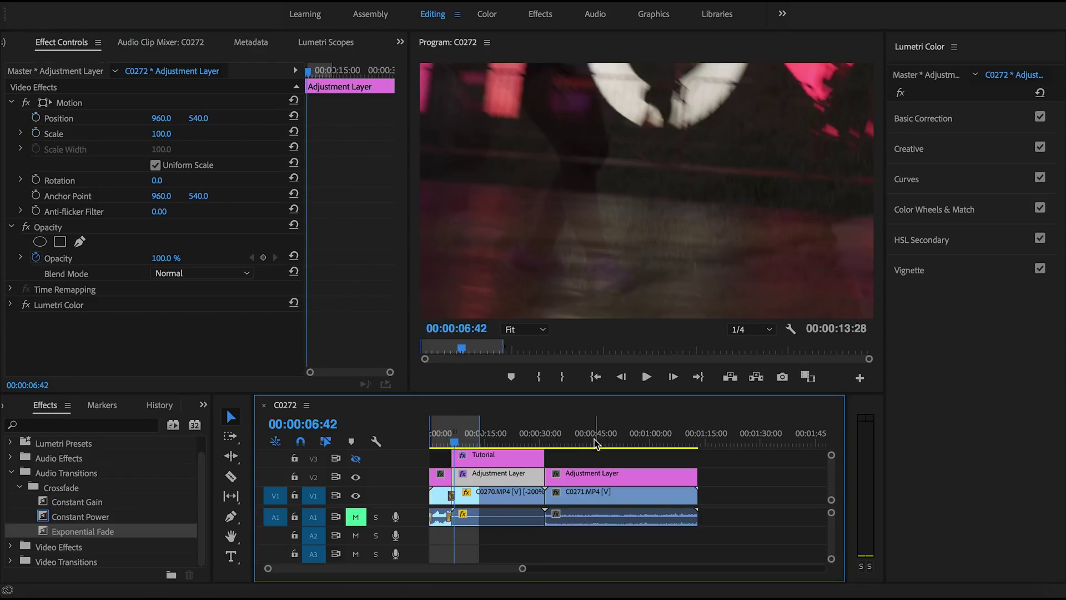
left_click_drag(755, 472, 508, 505)
left_click_drag(734, 490, 508, 505)
left_click_drag(793, 453, 512, 487)
right_click(511, 487)
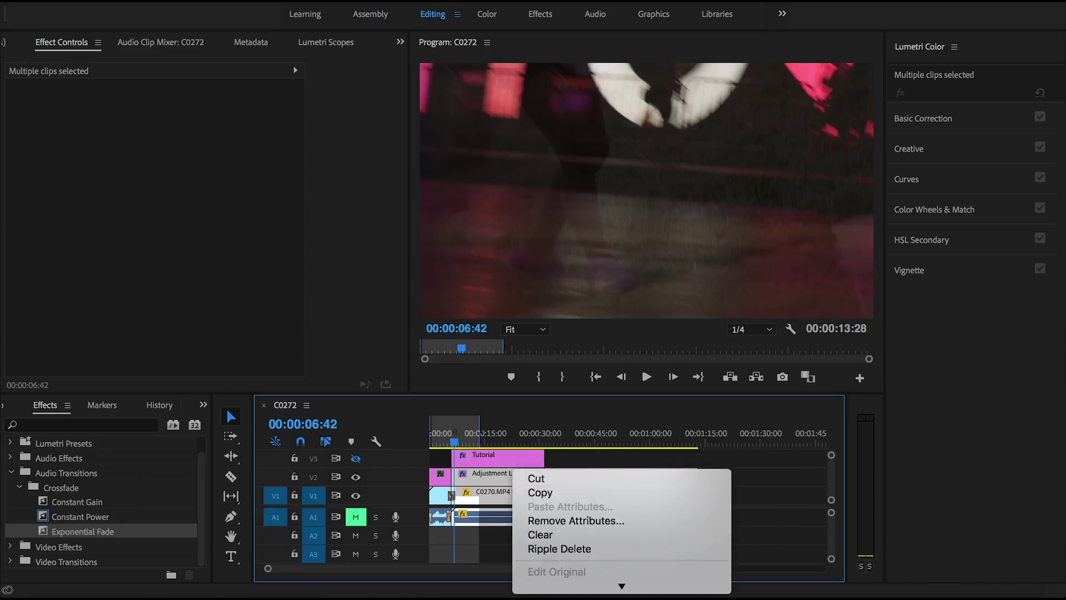
scroll(601, 558, "down", 2)
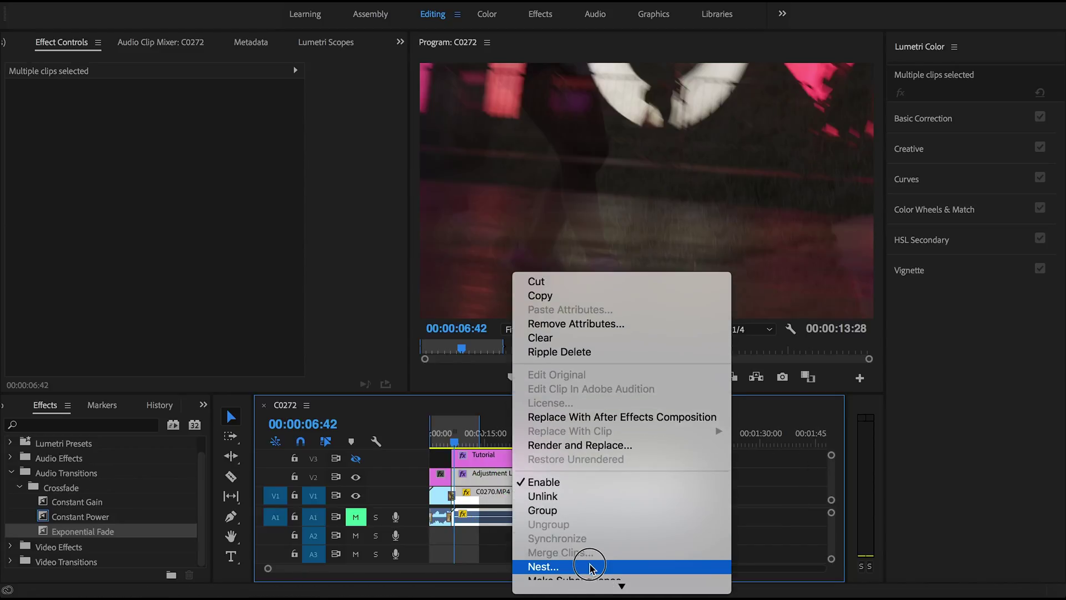
left_click(592, 565)
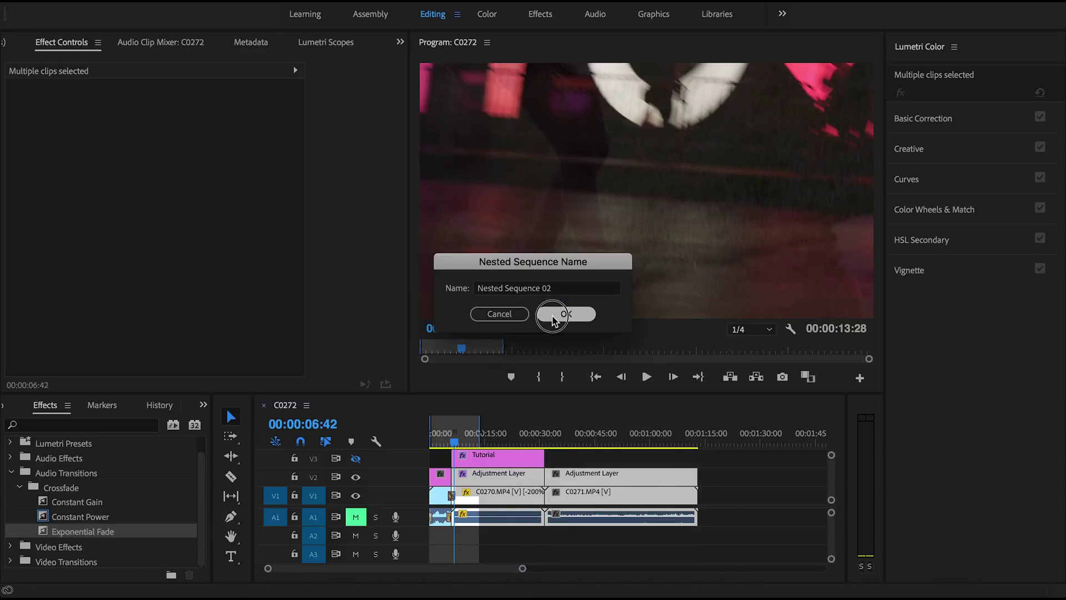
left_click(541, 289)
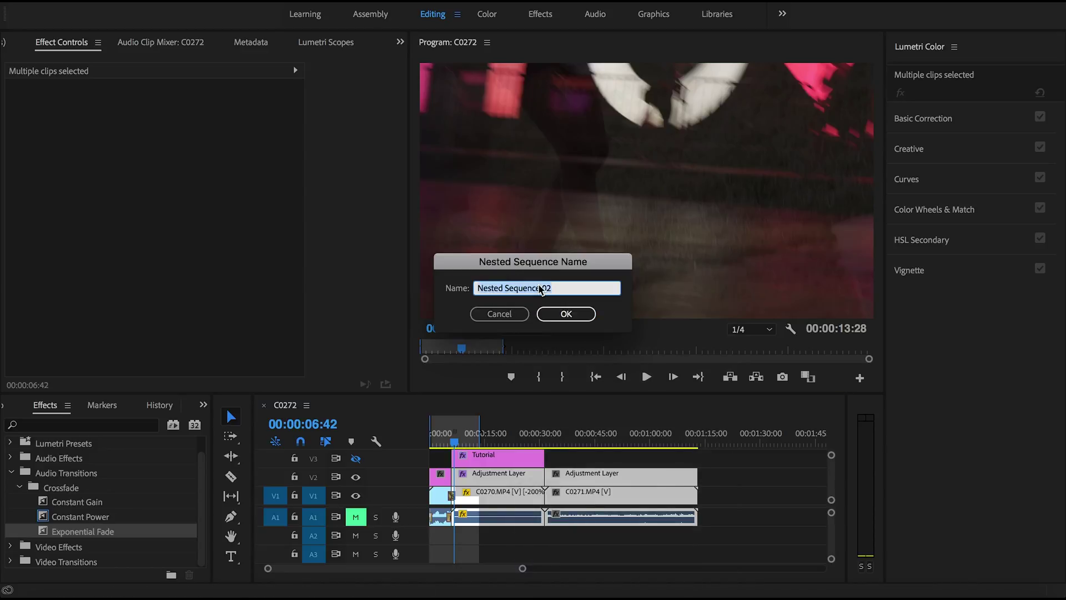
left_click(555, 313)
Open Nested Sequence 02 to examine the clips inside it, and return to the C0272 sequence
left_click_drag(759, 473, 583, 533)
left_click(743, 489)
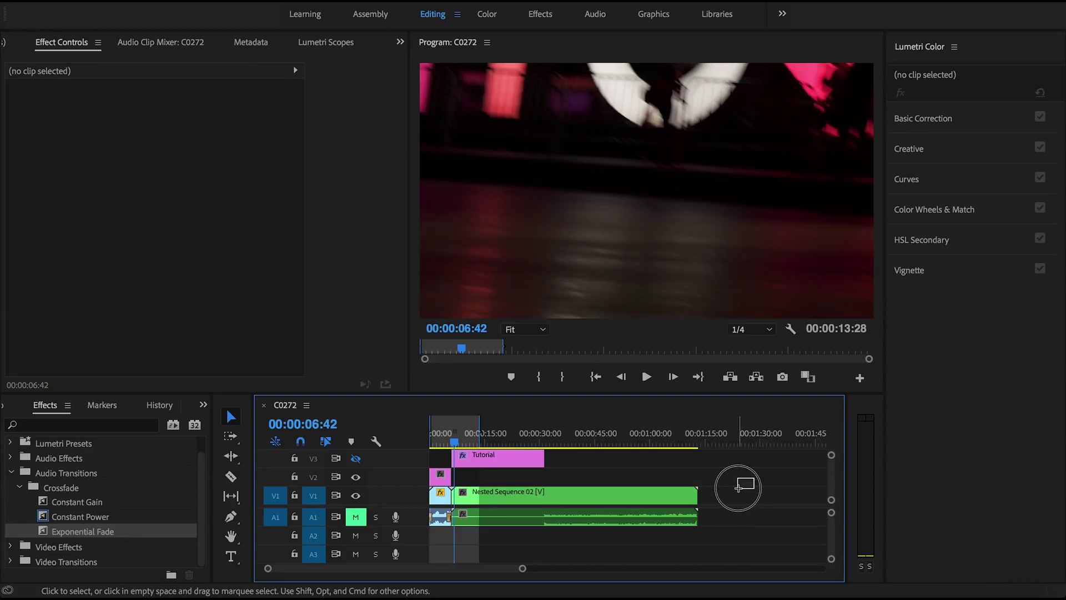
left_click(652, 491)
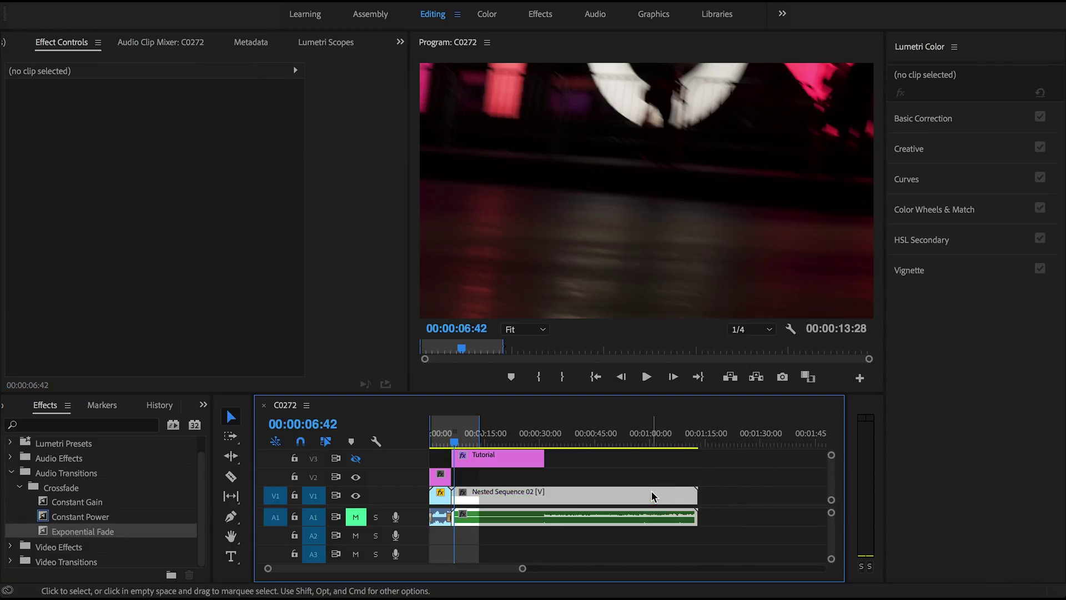
left_click(711, 471)
left_click(524, 491)
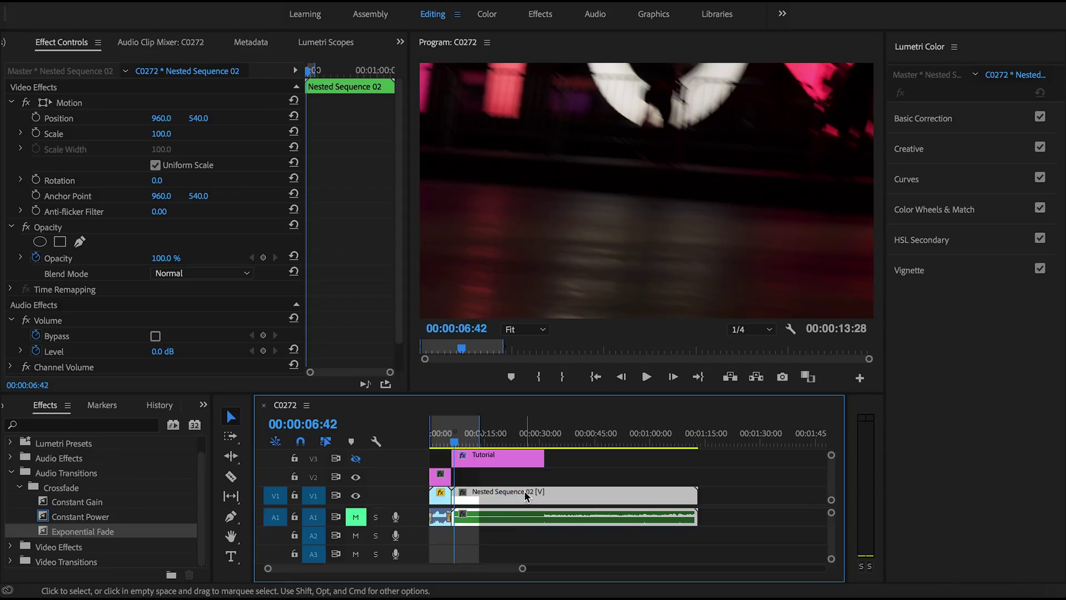
double_click(526, 497)
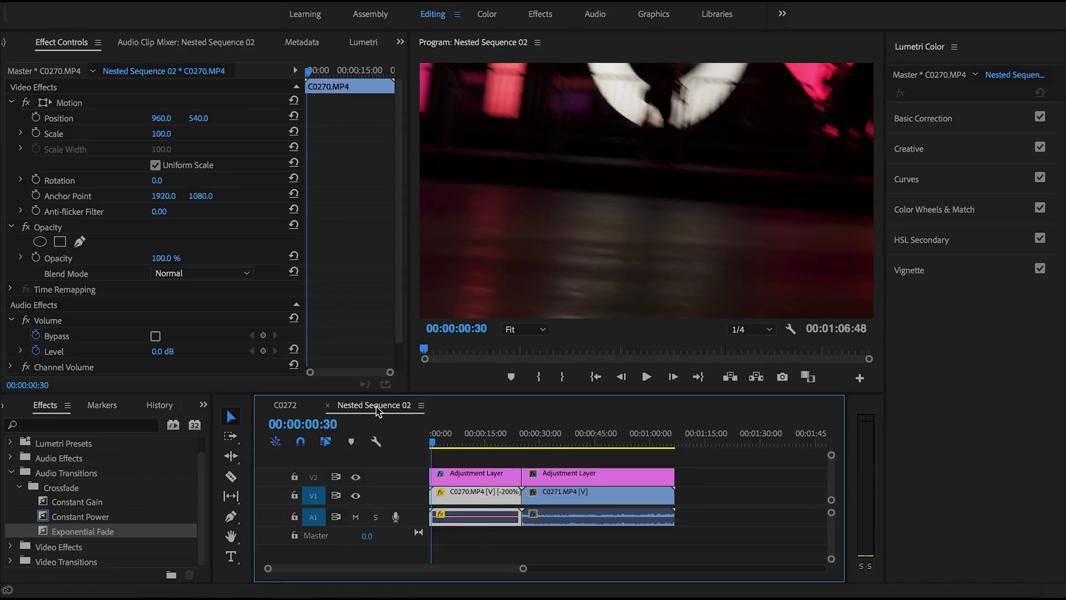
left_click_drag(726, 460, 472, 518)
left_click(287, 406)
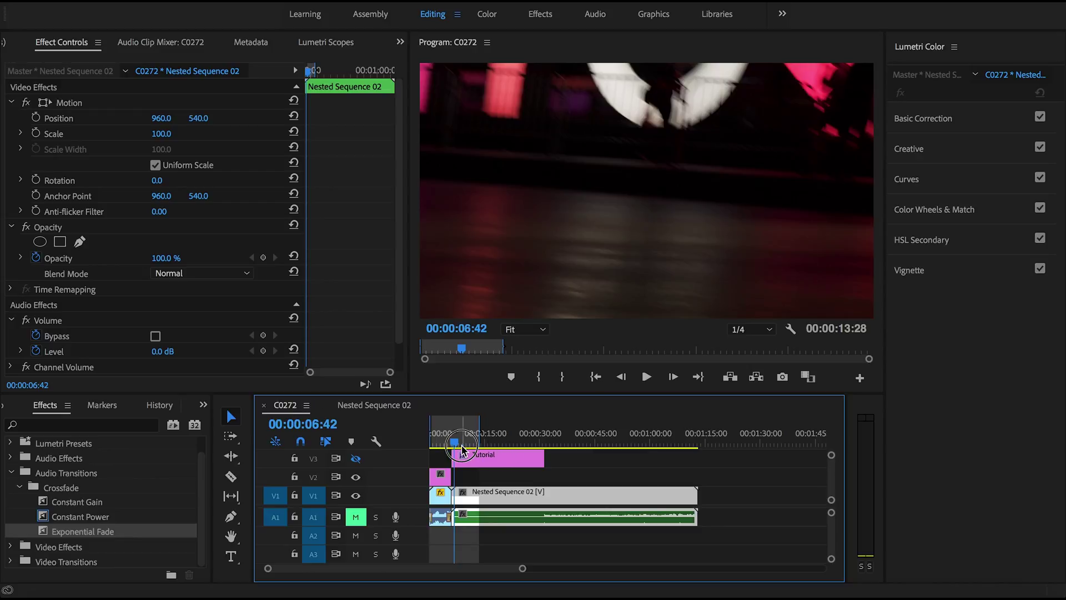
Scrub through the Nested Sequence 02 clip in the C0272 sequence and briefly open the nest to examine its contents
left_click_drag(454, 442, 608, 443)
double_click(559, 498)
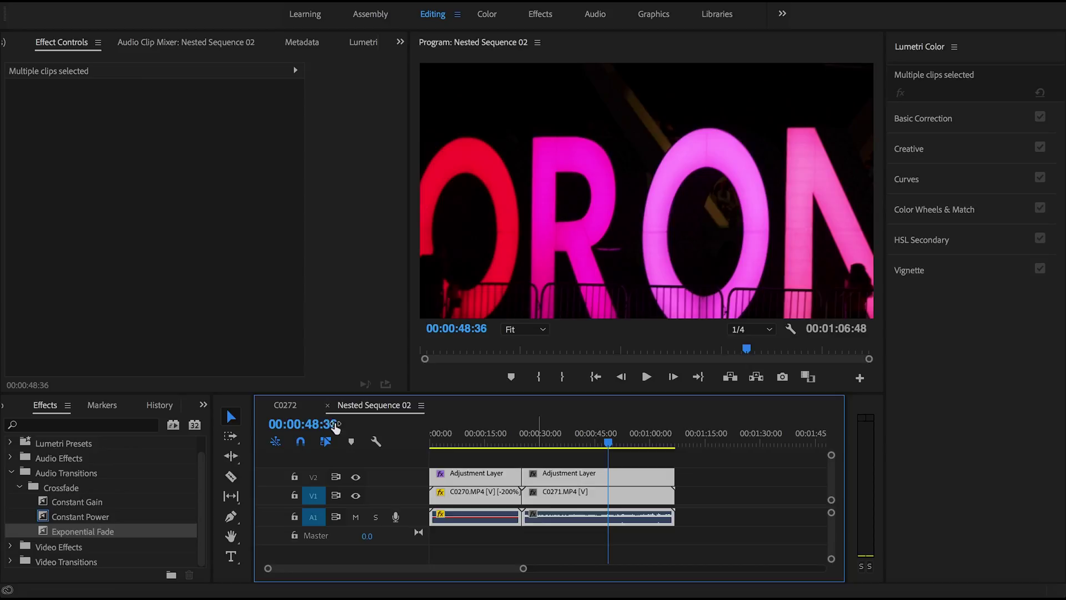
left_click(294, 408)
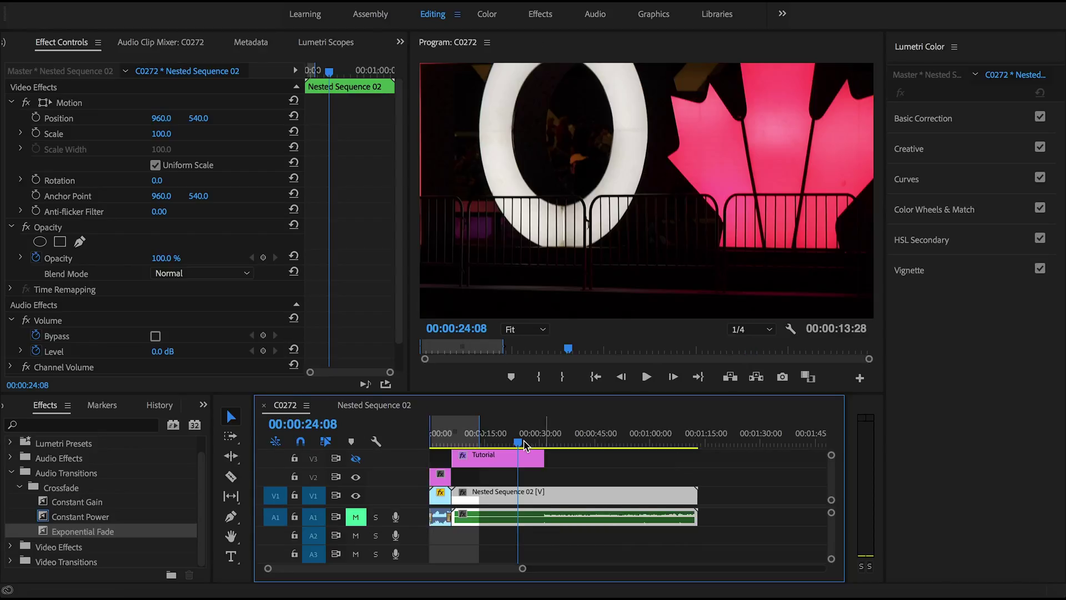
left_click_drag(525, 445, 576, 443)
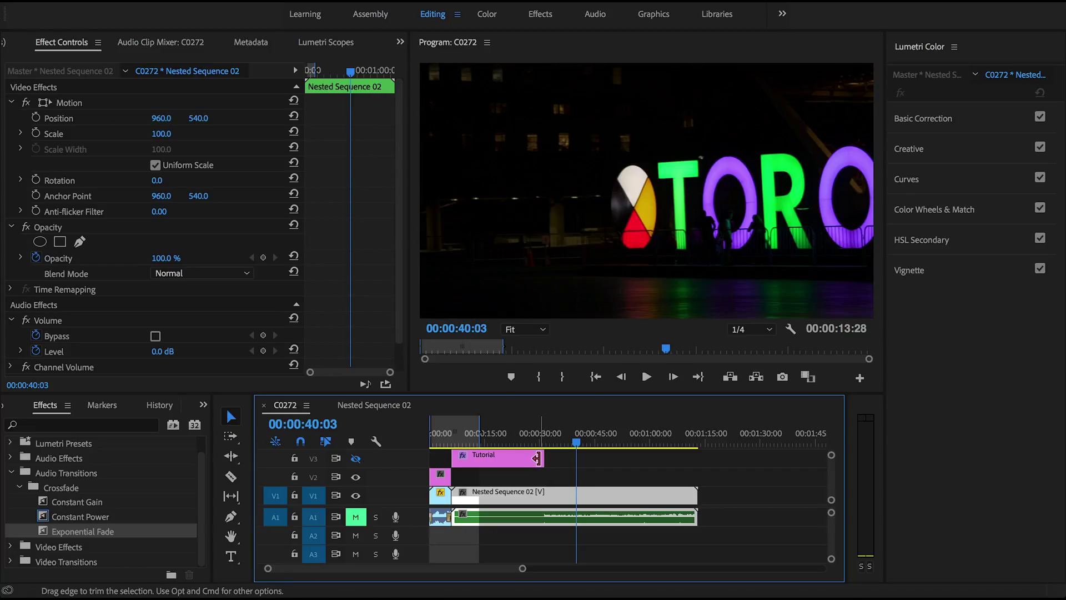
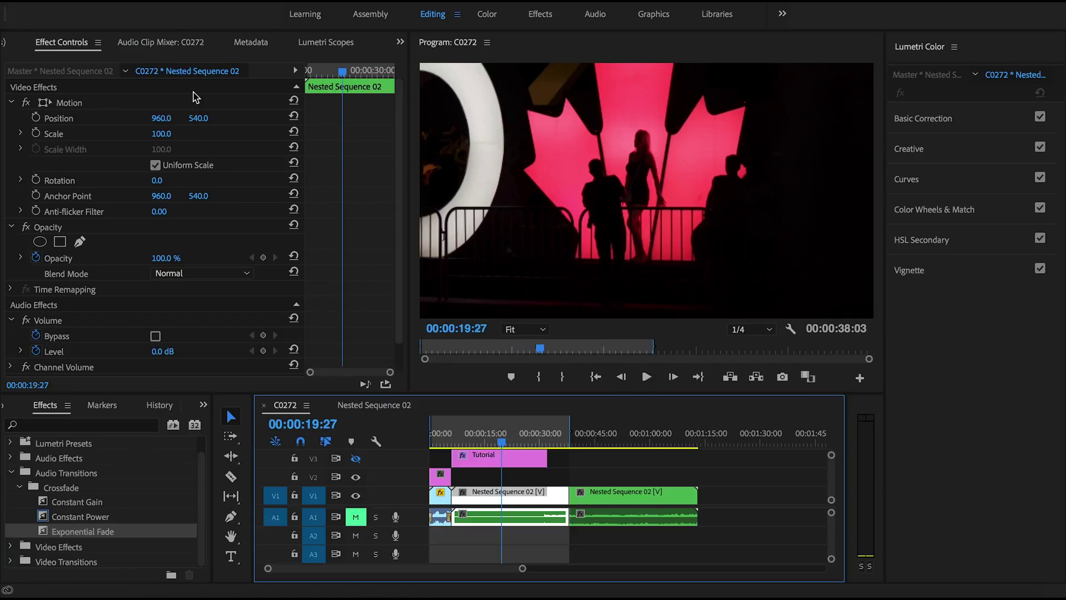
Open the media export settings for the C0272 sequence and scrub the output preview across the Sequence In/Out range
left_click(145, 1)
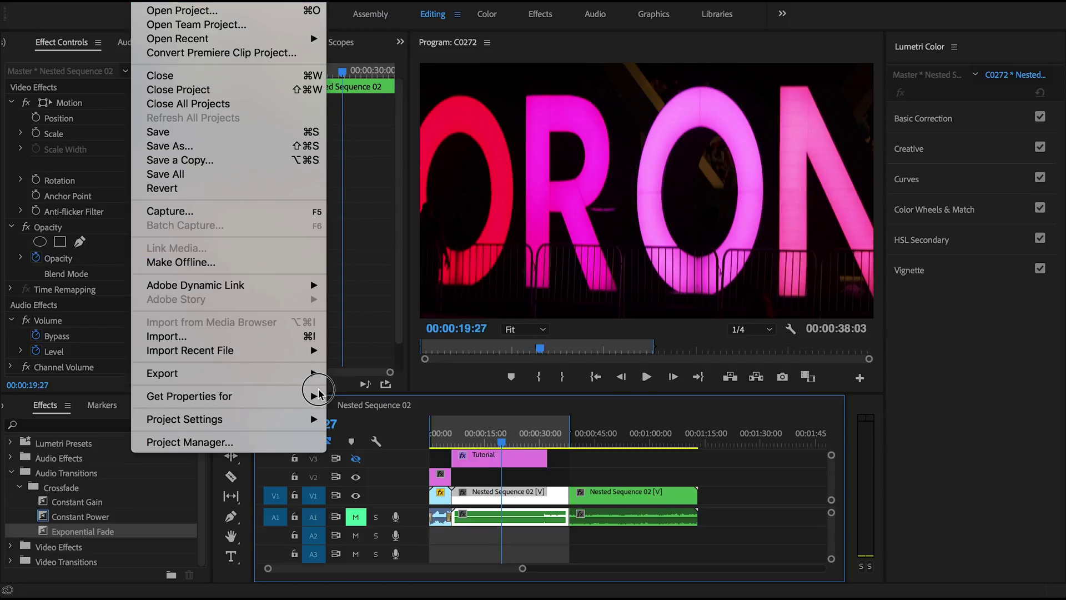
mouse_move(312, 373)
left_click(362, 375)
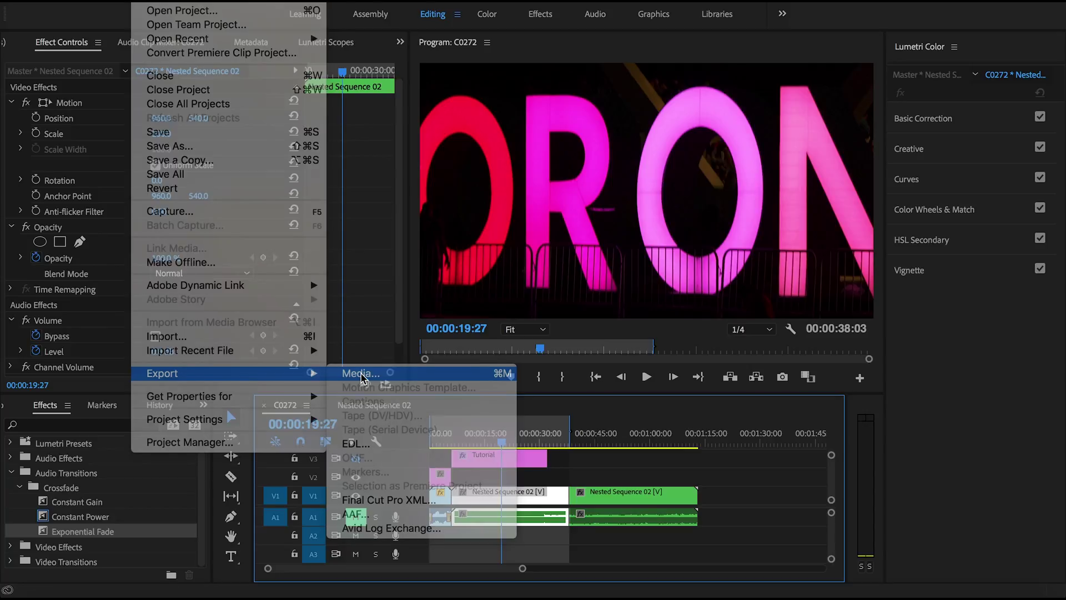
left_click_drag(340, 550, 369, 550)
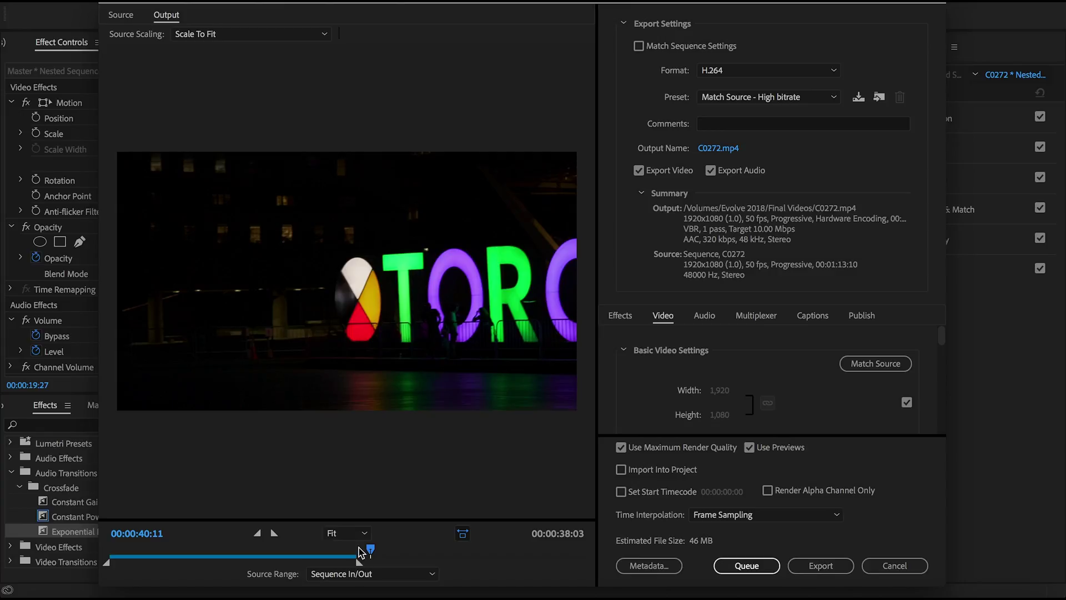
left_click_drag(369, 550, 122, 562)
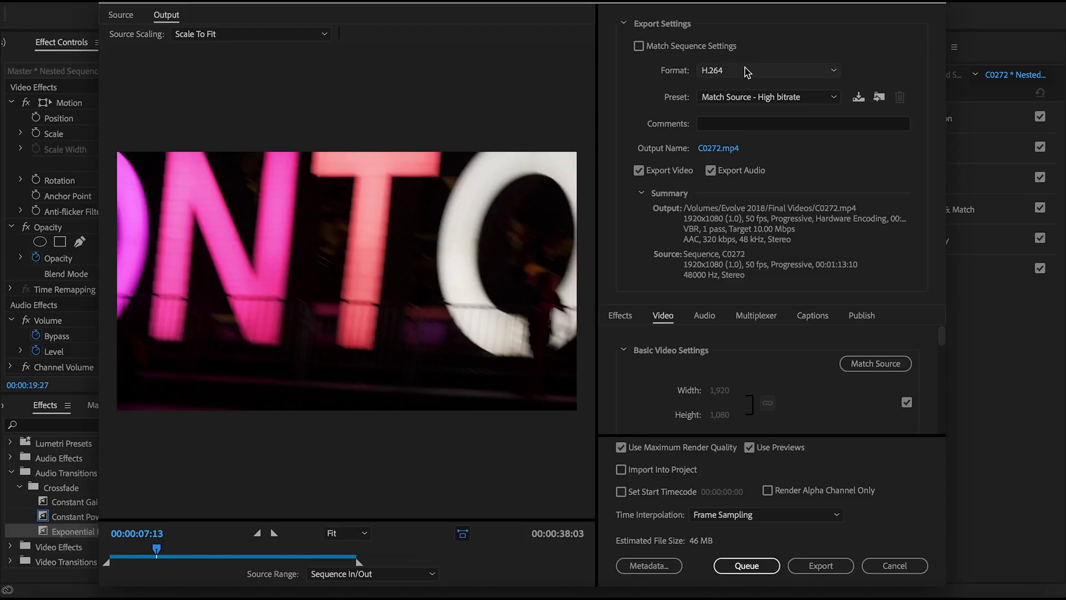
Examine the available H.264 presets and the save location for the output file, keeping Match Source - High bitrate and C0272.mp4
left_click(723, 97)
scroll(862, 453, "down", 2)
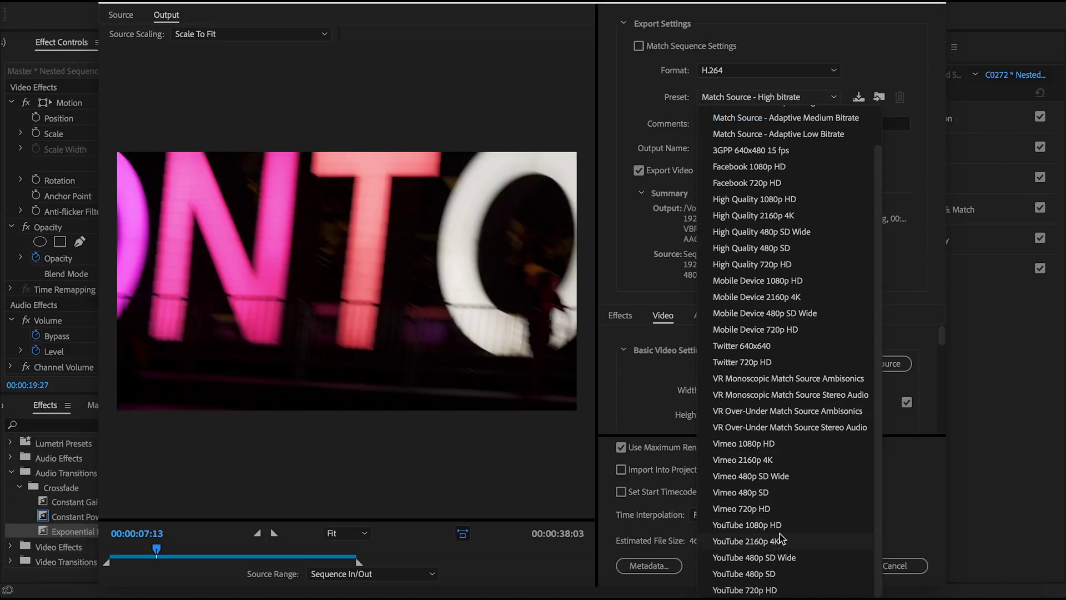
left_click(701, 98)
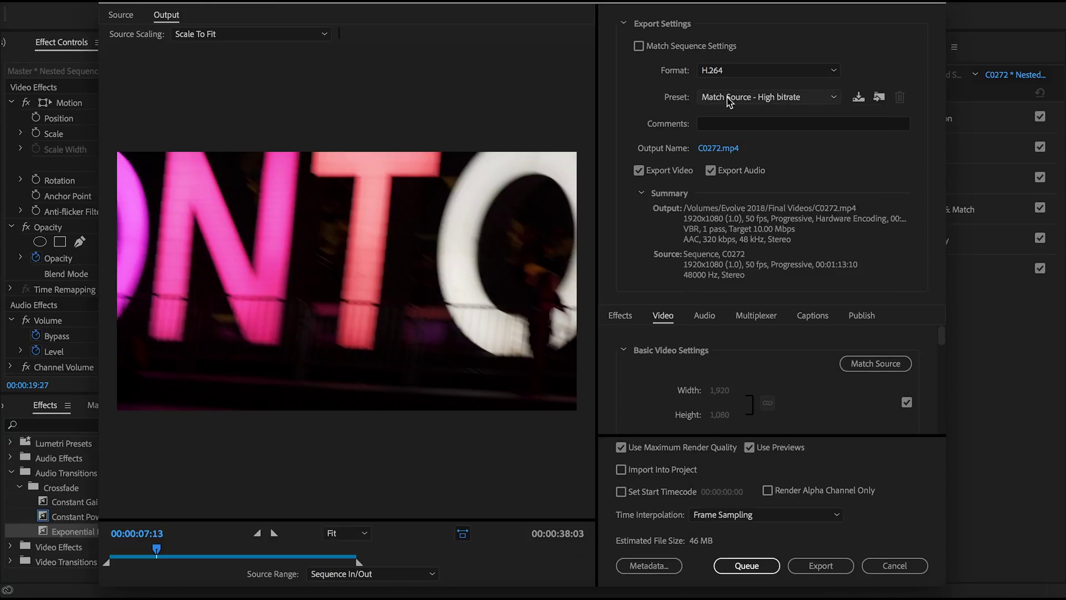
left_click(719, 148)
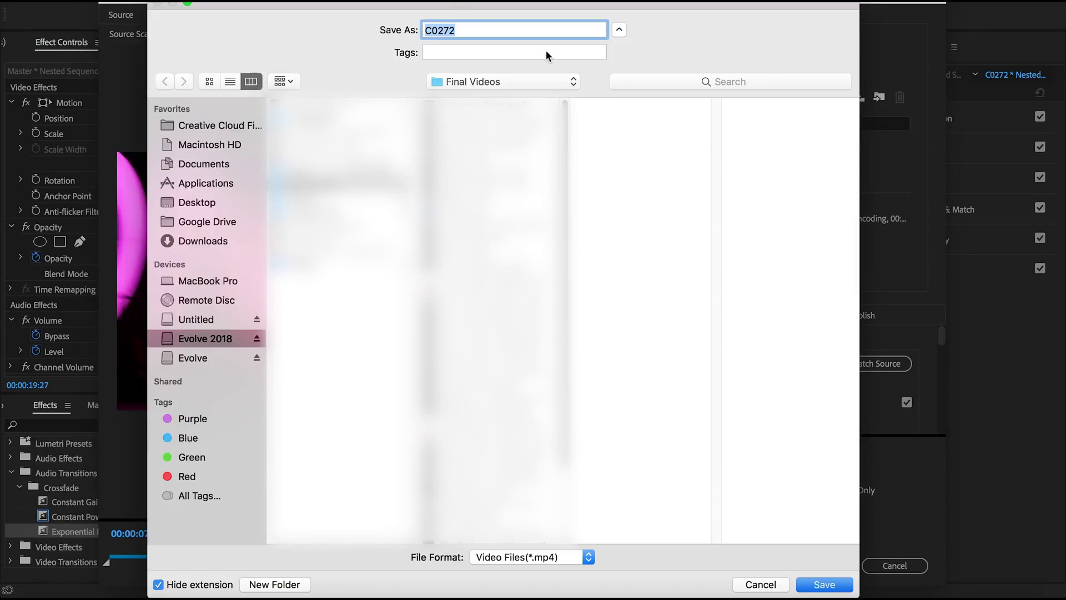
left_click(761, 585)
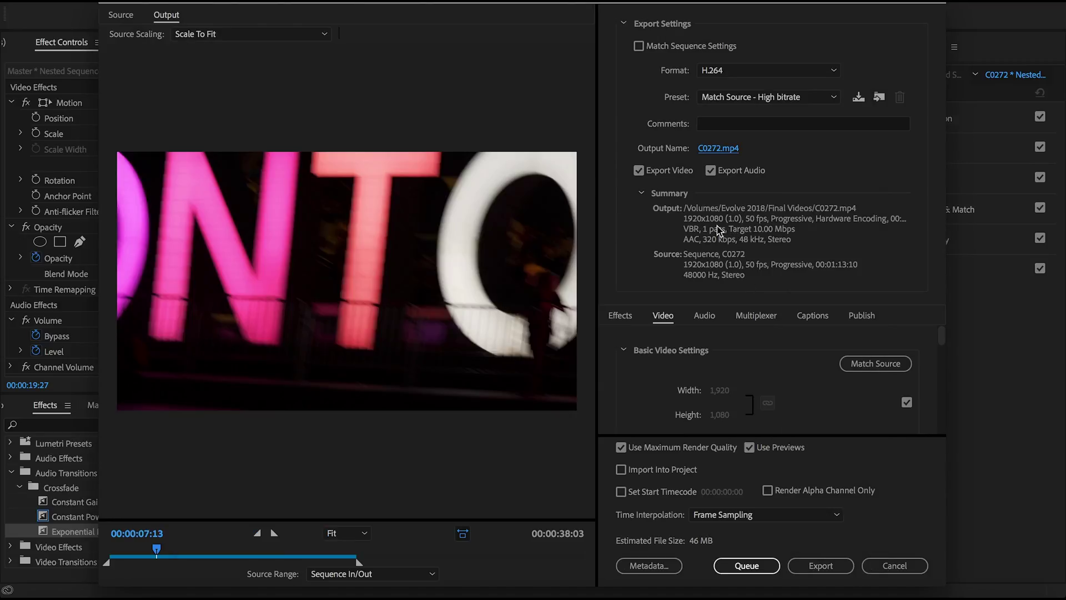
Switch the video encoding performance to Software Encoding, and review the export's basic video and audio settings
scroll(758, 340, "down", 3)
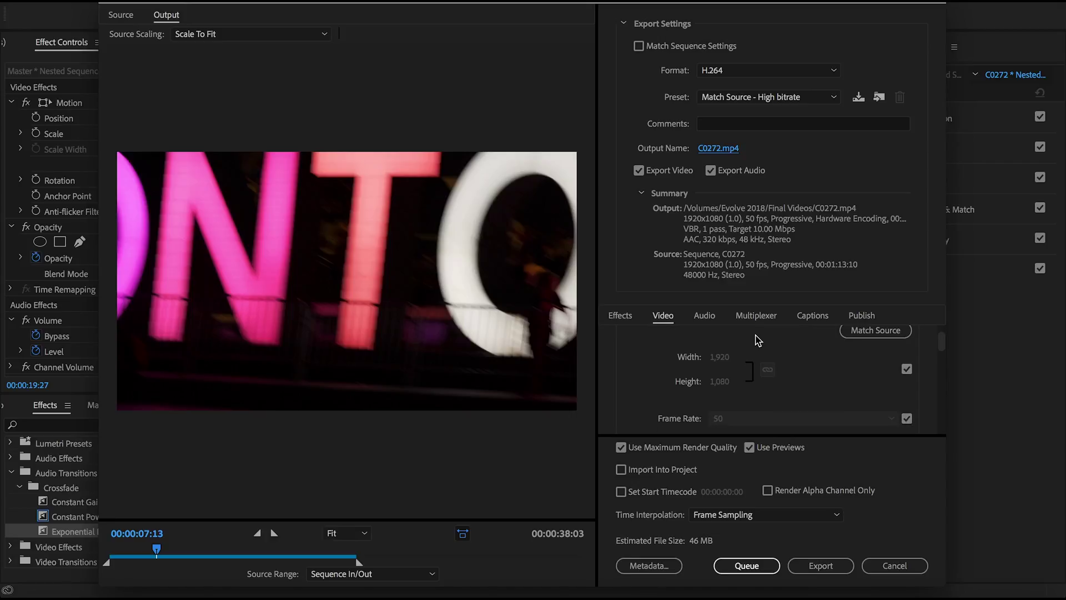
scroll(765, 342, "up", 2)
scroll(722, 385, "down", 3)
scroll(728, 387, "up", 1)
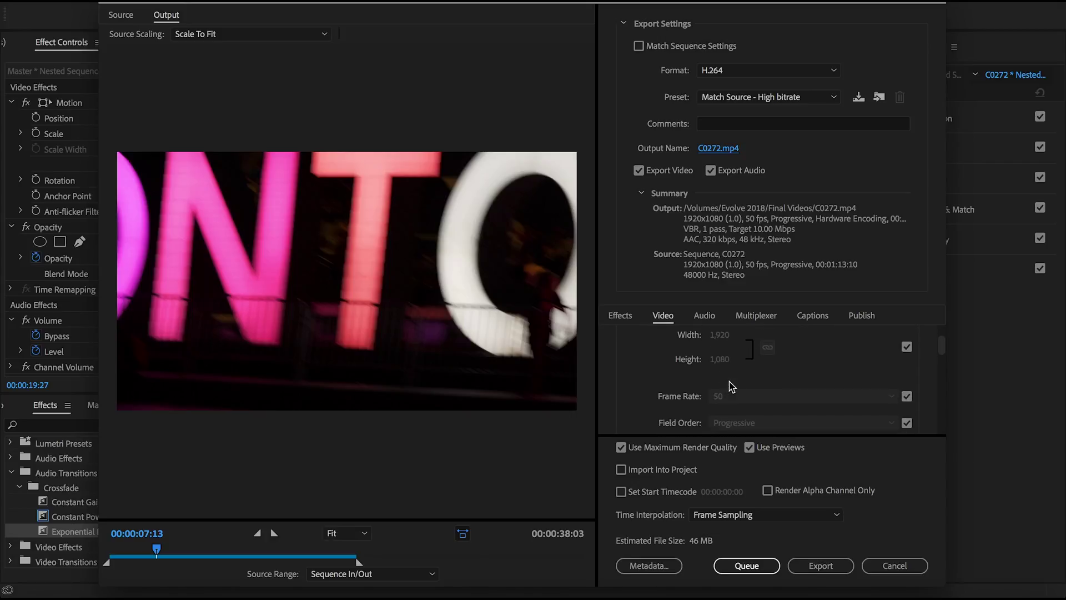
scroll(720, 381, "down", 4)
scroll(721, 381, "down", 1)
left_click(711, 314)
scroll(752, 377, "down", 1)
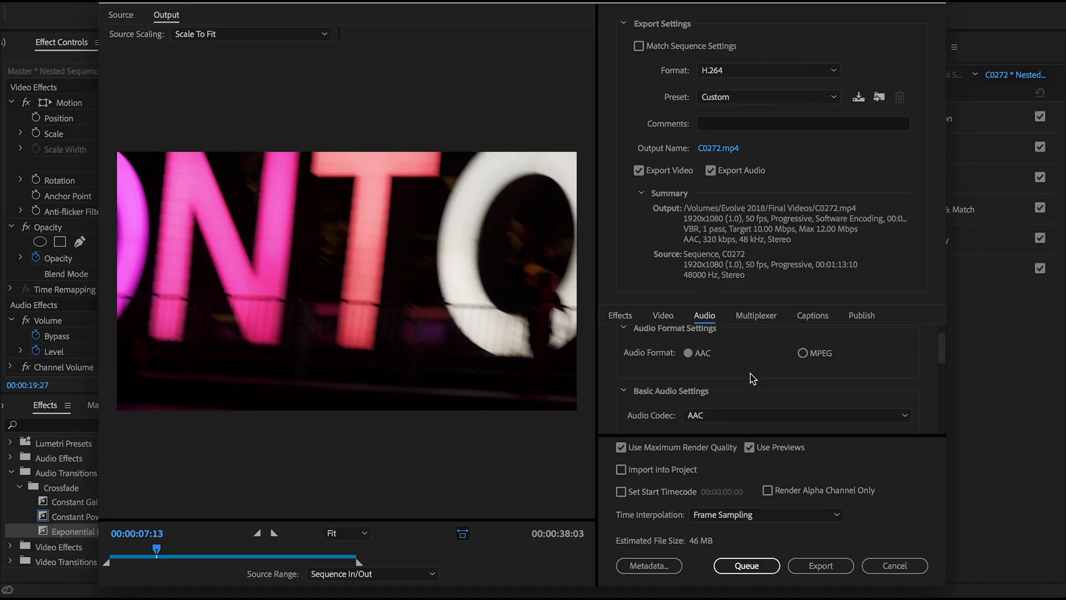
left_click(661, 311)
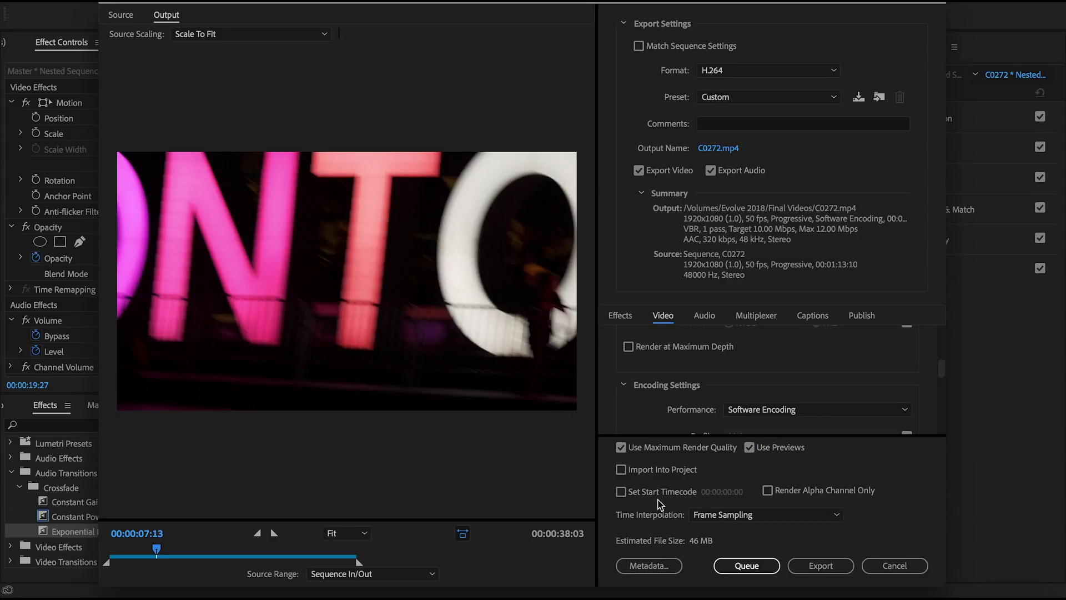
Enable a set start timecode of 00:00:00:00 for the export
left_click(633, 492)
left_click(718, 492)
left_click(719, 492)
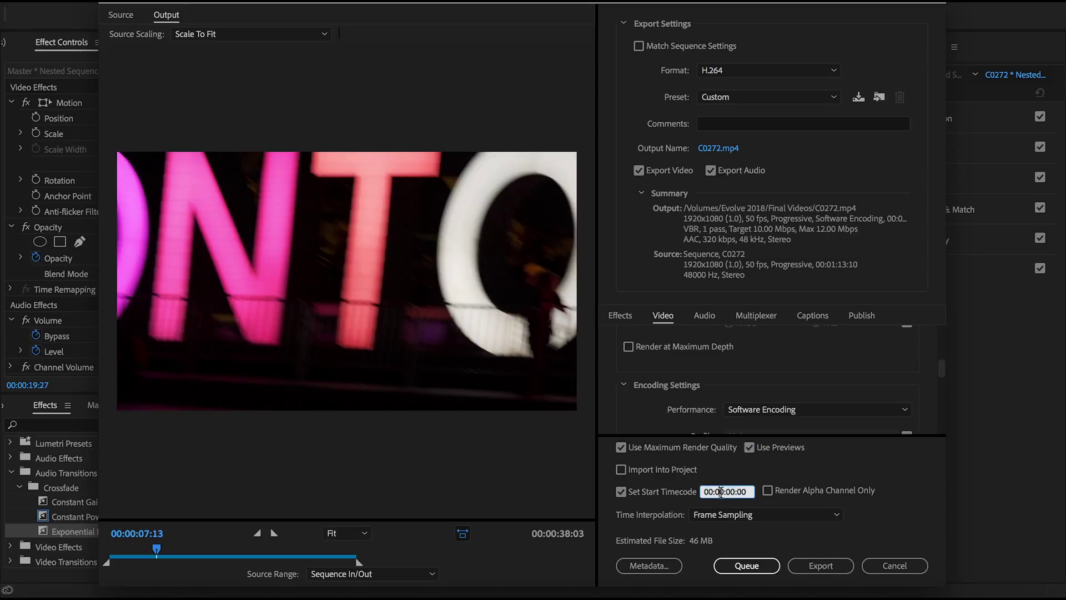
key("Return")
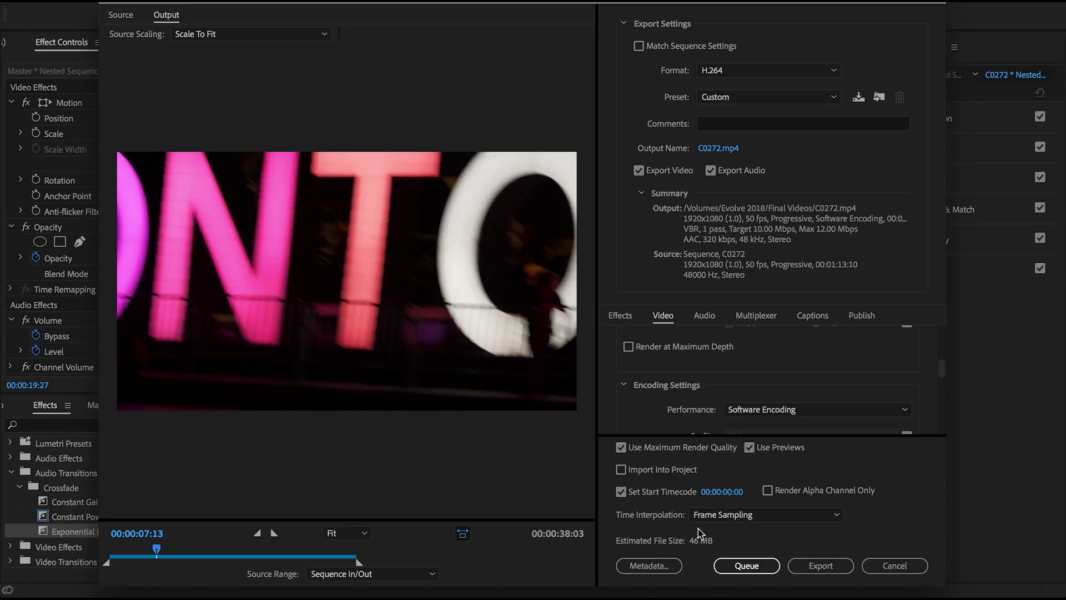